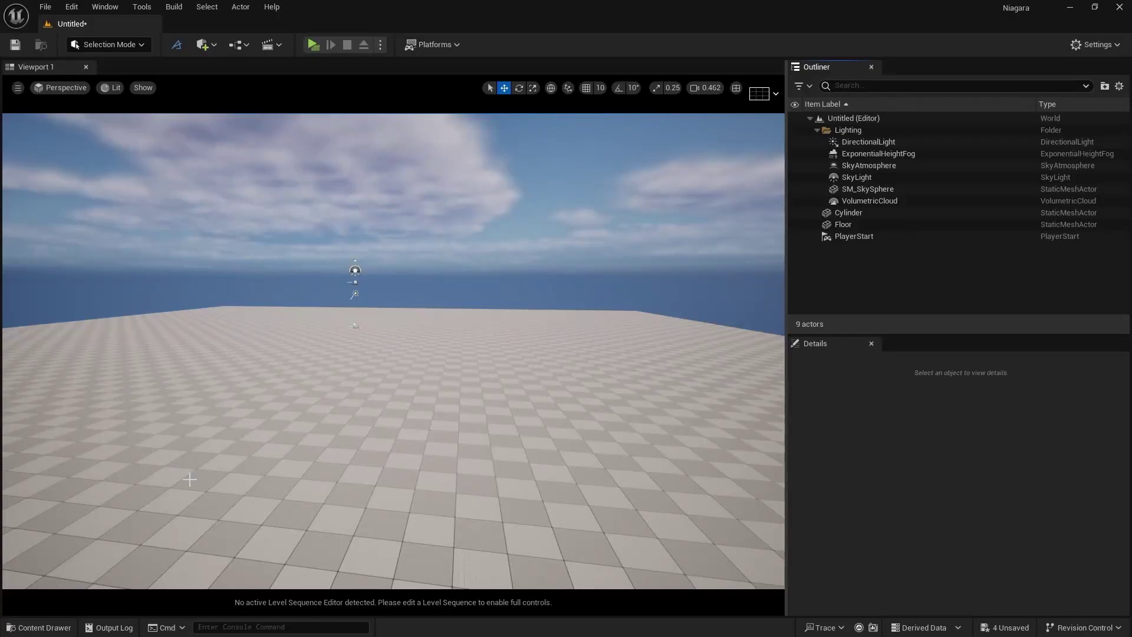
Open the Content Drawer and bring up the new-asset menu in the NiagaraTutorial folder
{"action": "left_click", "coordinate": [52, 629]}
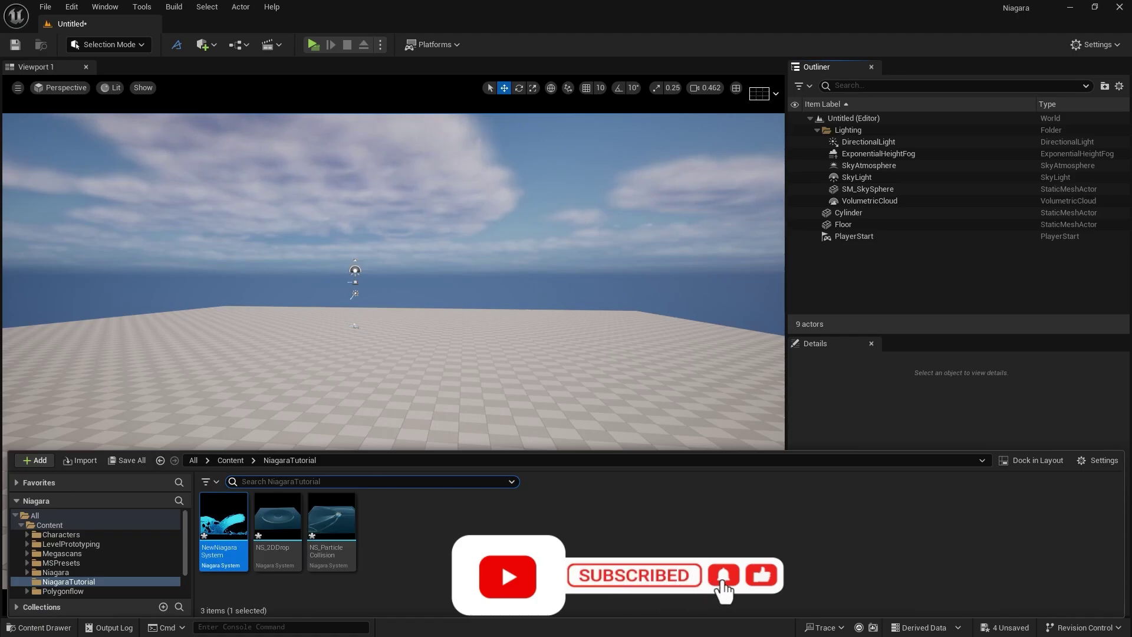
{"action": "right_click", "coordinate": [461, 551]}
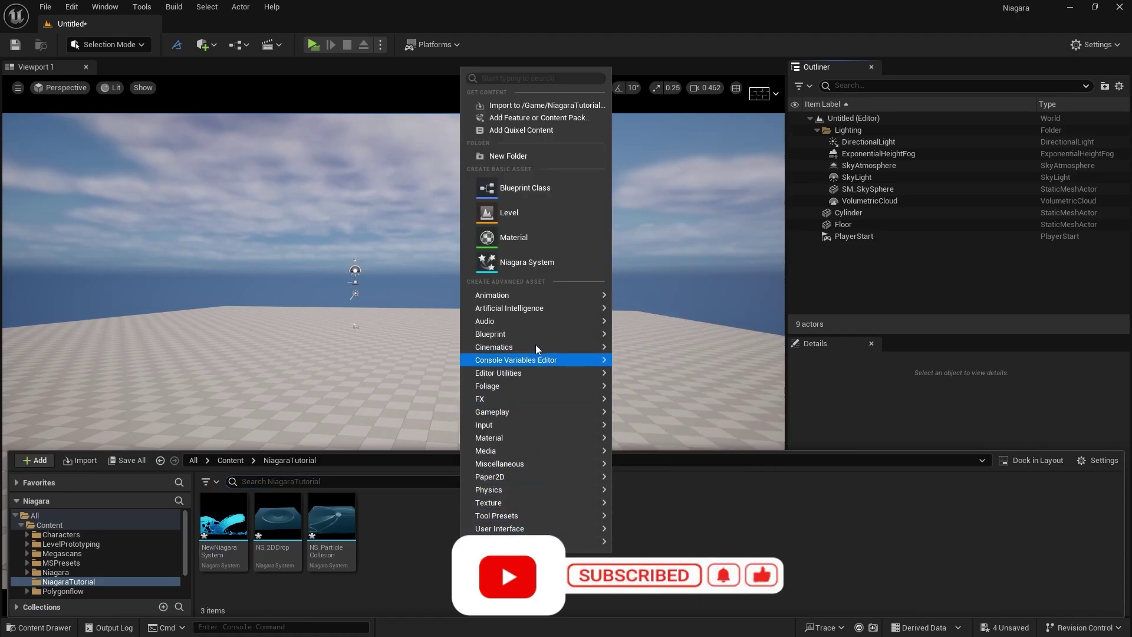
Create NewNiagaraSystem1 from the Grid3D_FLIP_Hose liquid template
{"action": "left_click", "coordinate": [555, 265]}
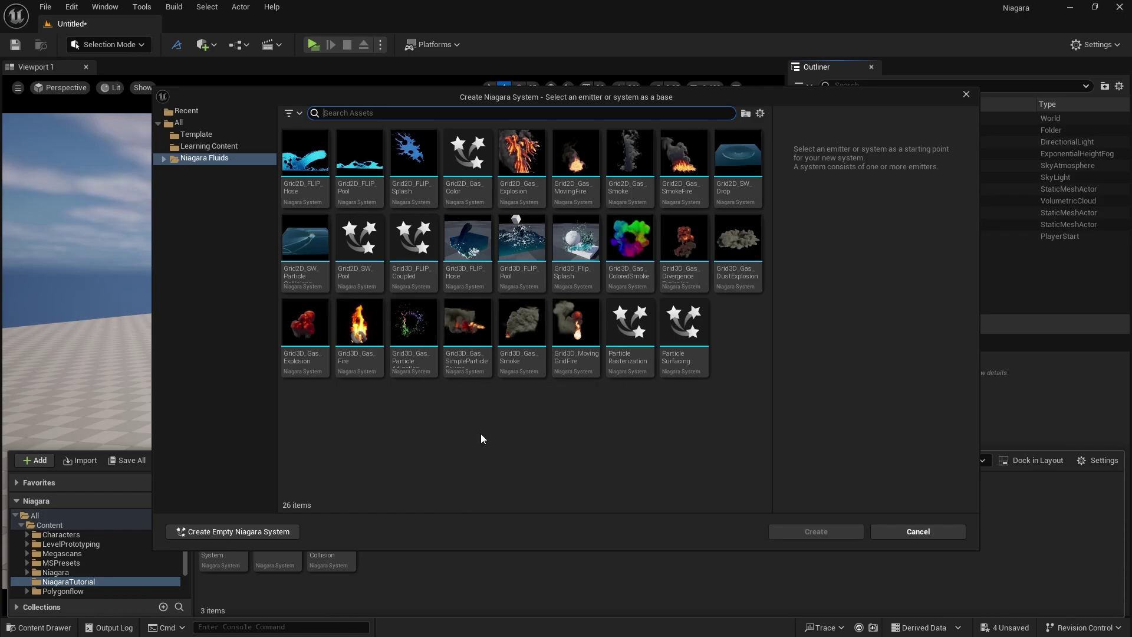
{"action": "left_click", "coordinate": [522, 242]}
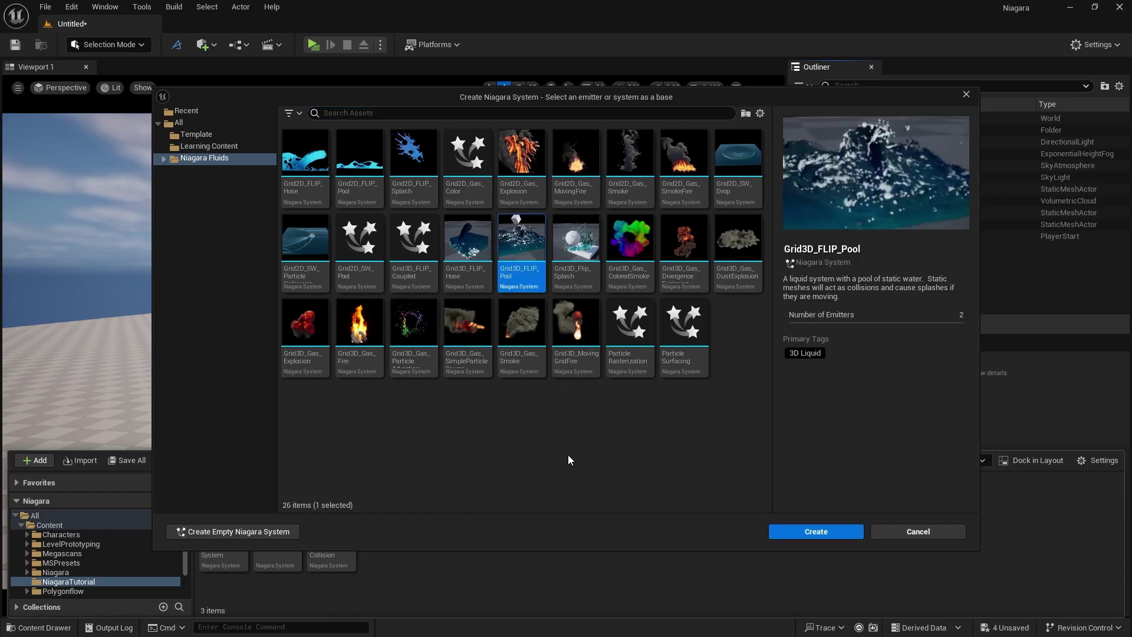
{"action": "left_click", "coordinate": [462, 273]}
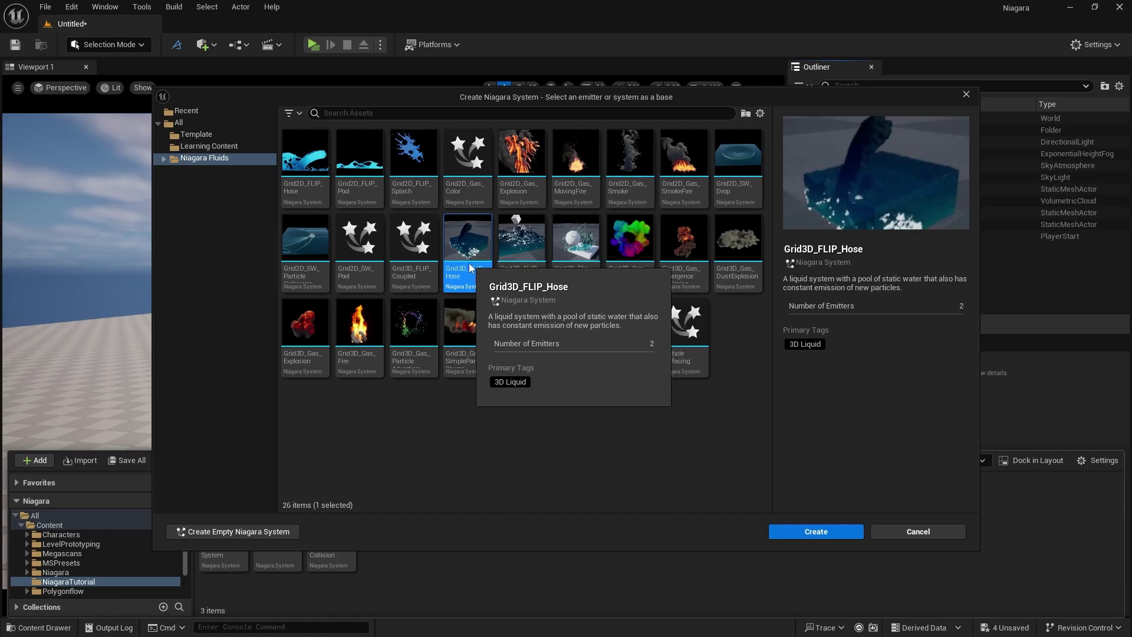
{"action": "left_click", "coordinate": [782, 533]}
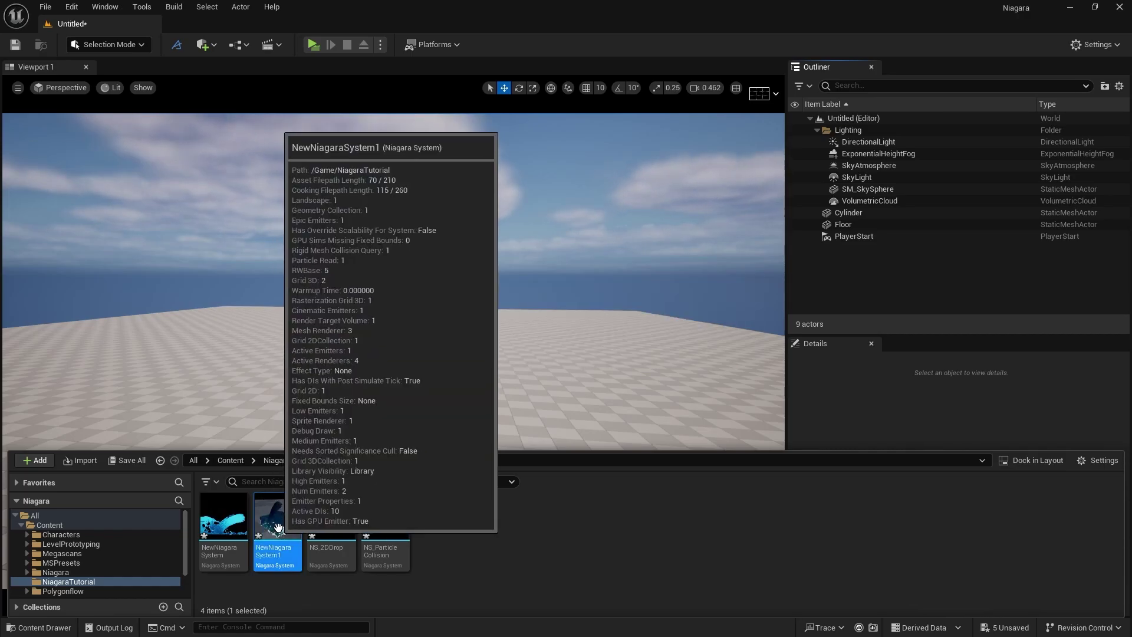
Drop NewNiagaraSystem1 onto the level floor and select the water pool actor
{"action": "left_click_drag", "start_coordinate": [267, 497], "coordinate": [395, 362]}
{"action": "left_click", "coordinate": [451, 275]}
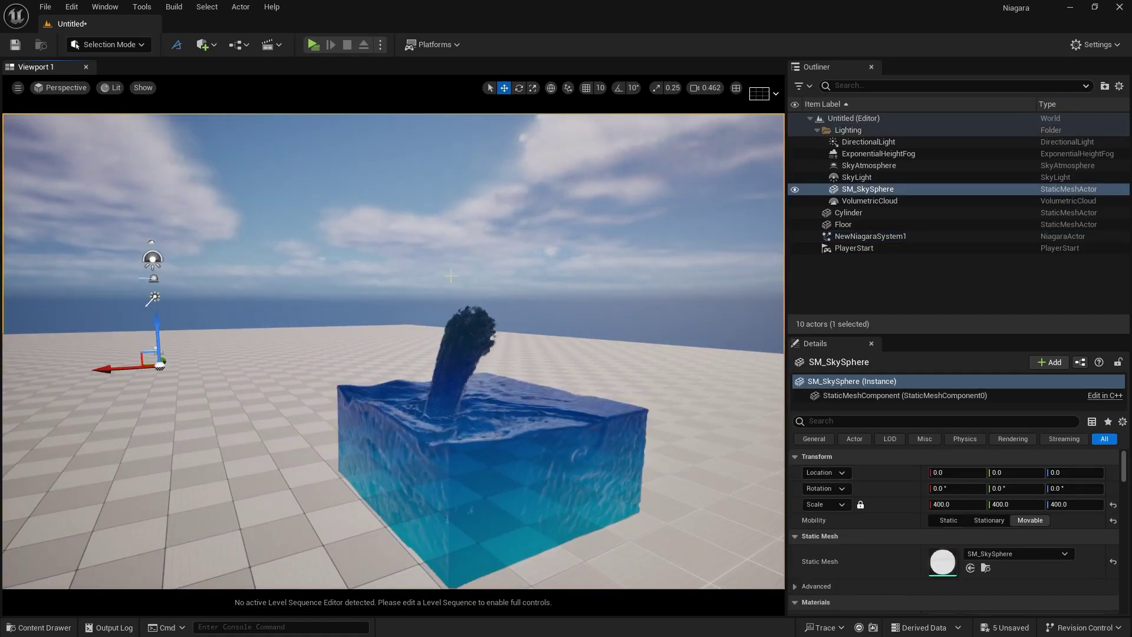
{"action": "left_click", "coordinate": [495, 394]}
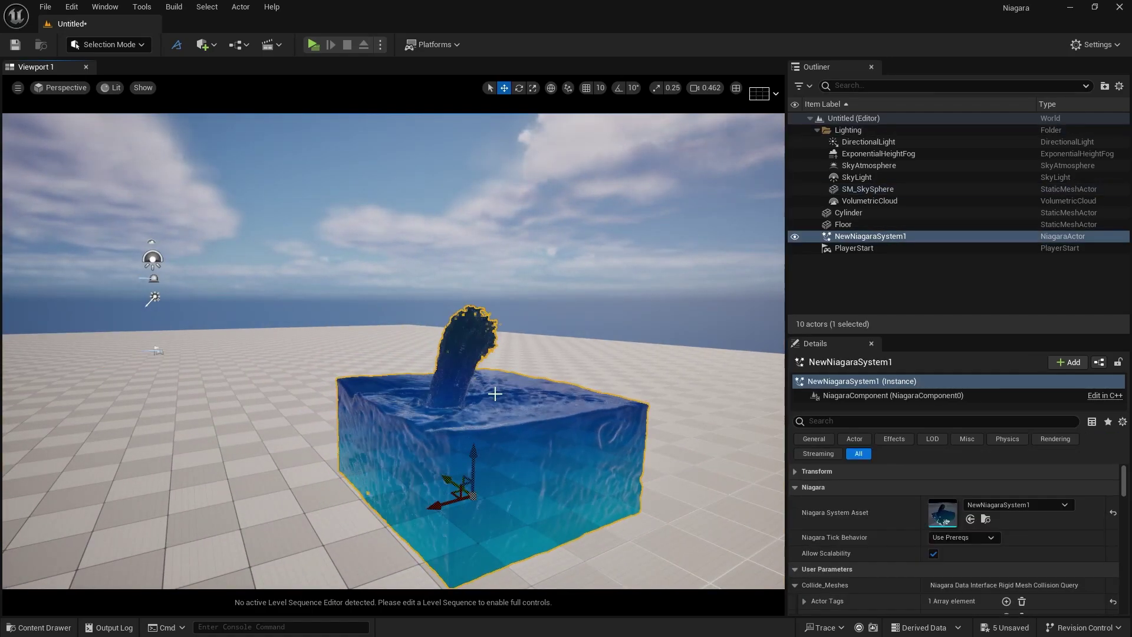
Open NewNiagaraSystem1 in a docked Niagara editor, select the FLIP emitter and reset the simulation
{"action": "double_click", "coordinate": [943, 509]}
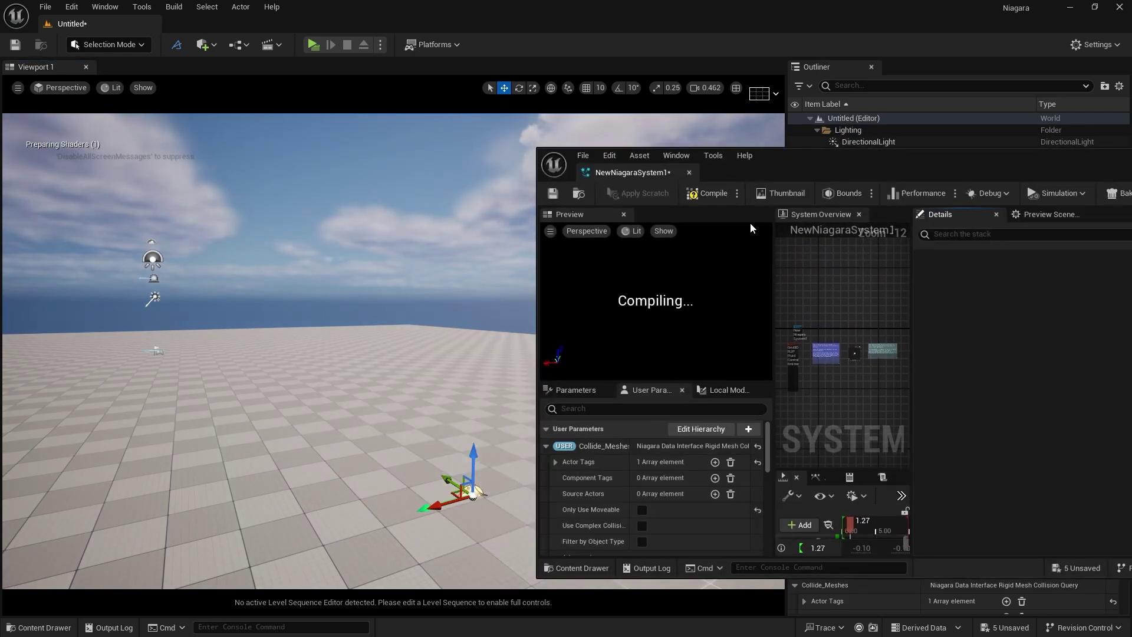
{"action": "left_click_drag", "start_coordinate": [717, 171], "coordinate": [523, 31]}
{"action": "scroll", "coordinate": [441, 189], "scroll_direction": "up", "scroll_amount": 6}
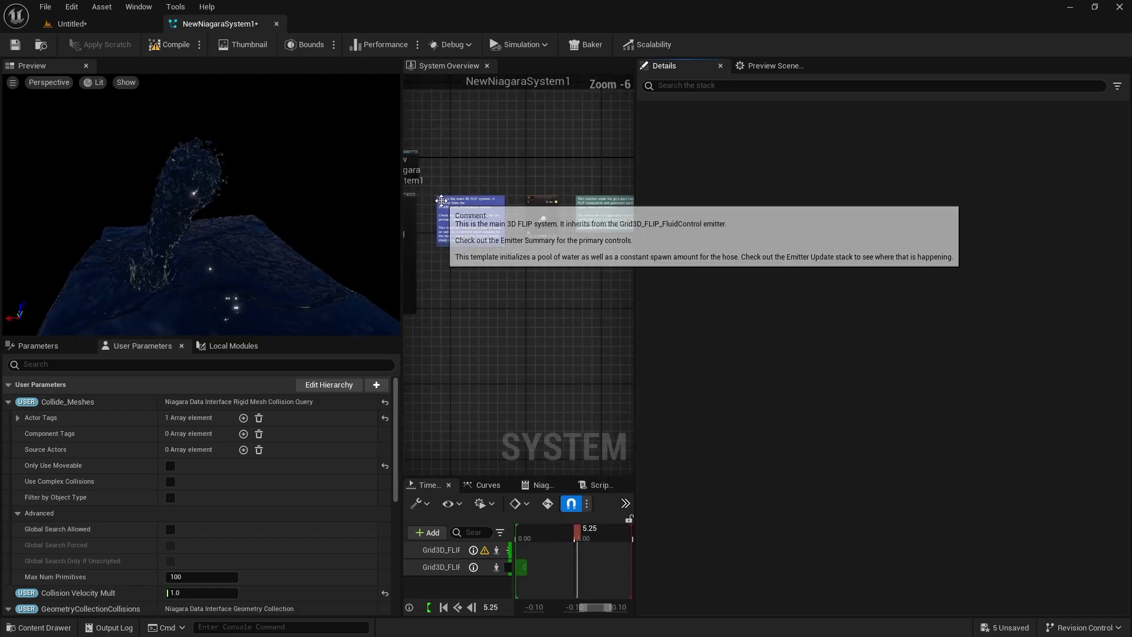
{"action": "scroll", "coordinate": [454, 284], "scroll_direction": "up", "scroll_amount": 3}
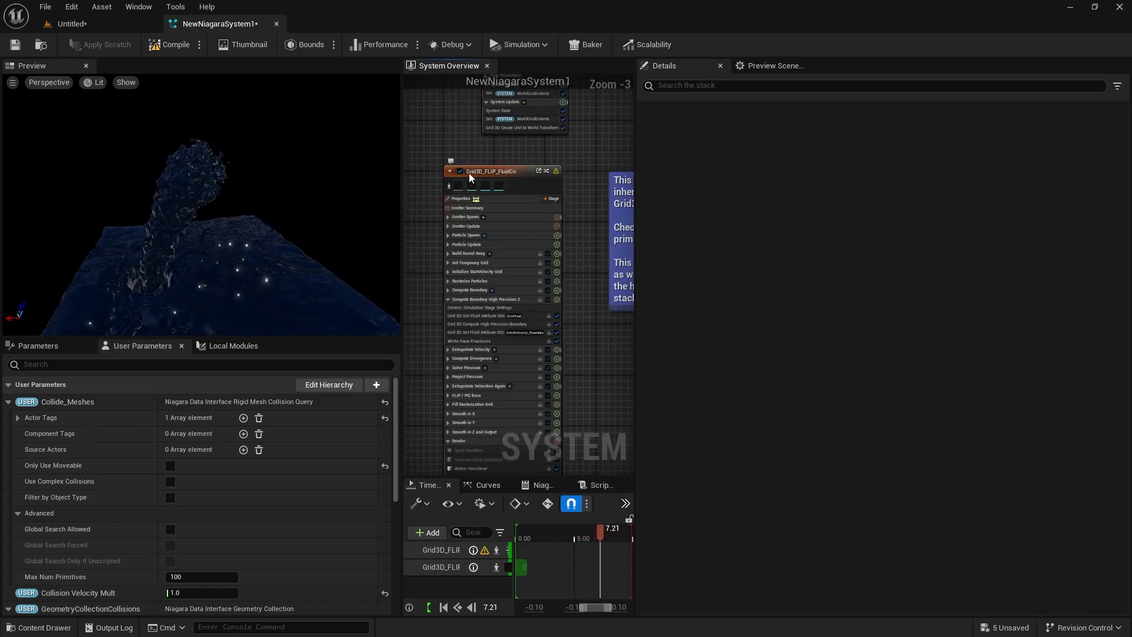
{"action": "left_click", "coordinate": [500, 176]}
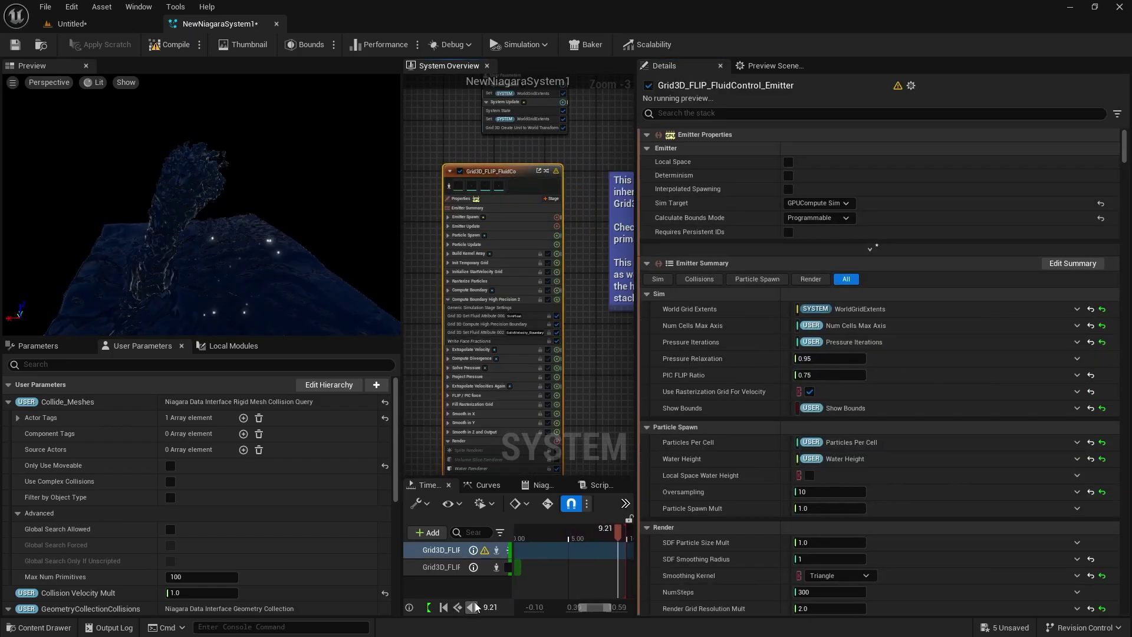
{"action": "left_click", "coordinate": [443, 607]}
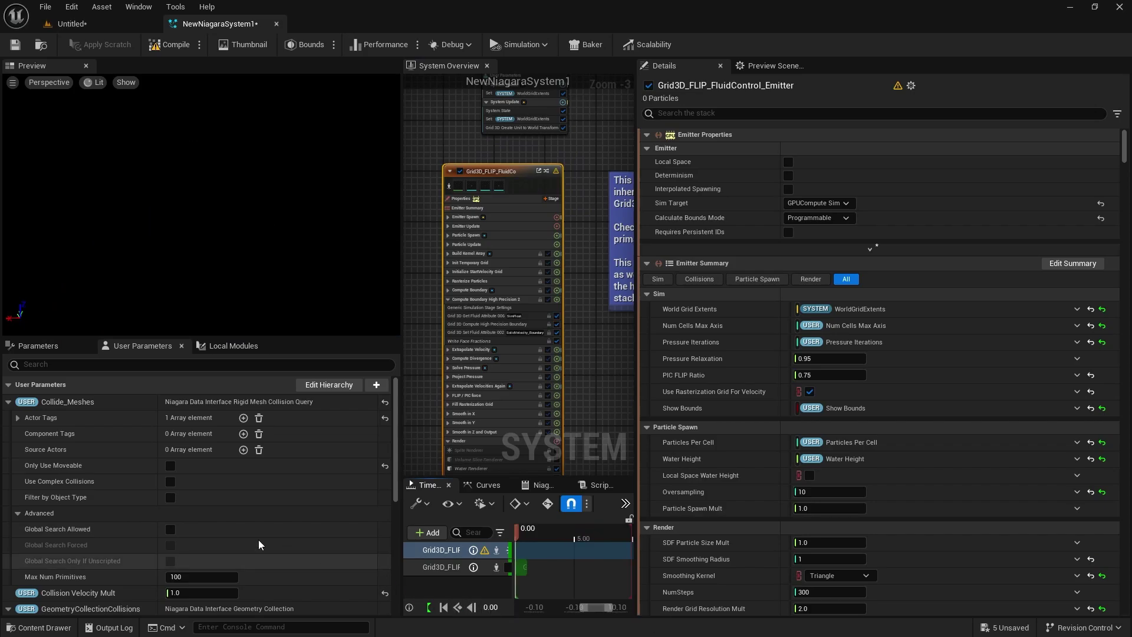
Set Collision Velocity Mult to 3.0, save the system, and return to the level
{"action": "scroll", "coordinate": [144, 465], "scroll_direction": "down", "scroll_amount": 5}
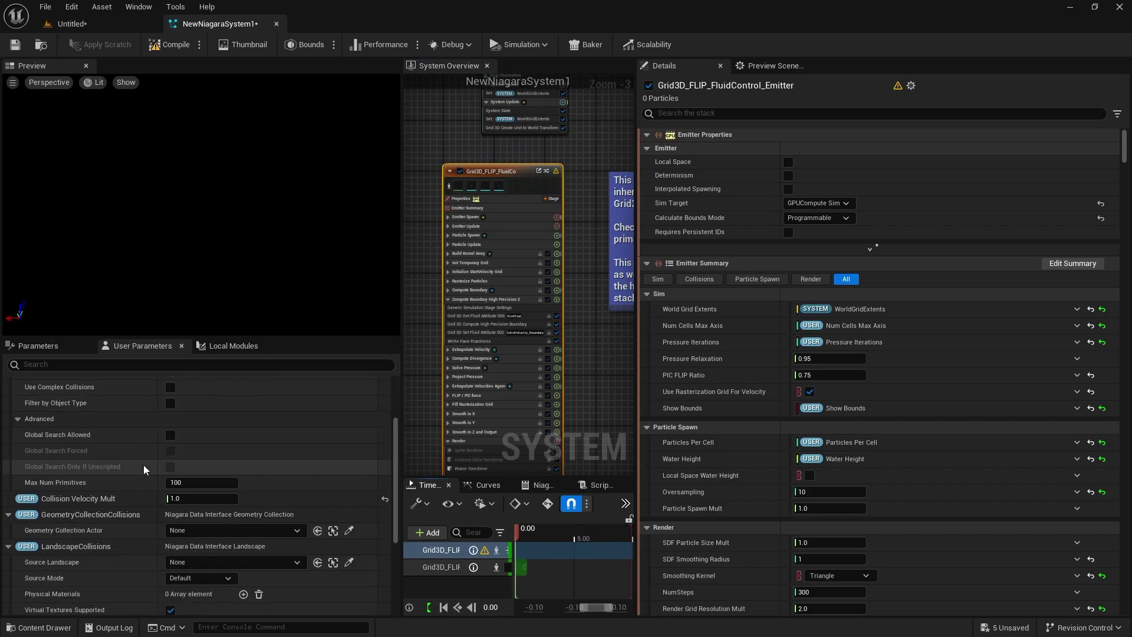
{"action": "left_click", "coordinate": [182, 463]}
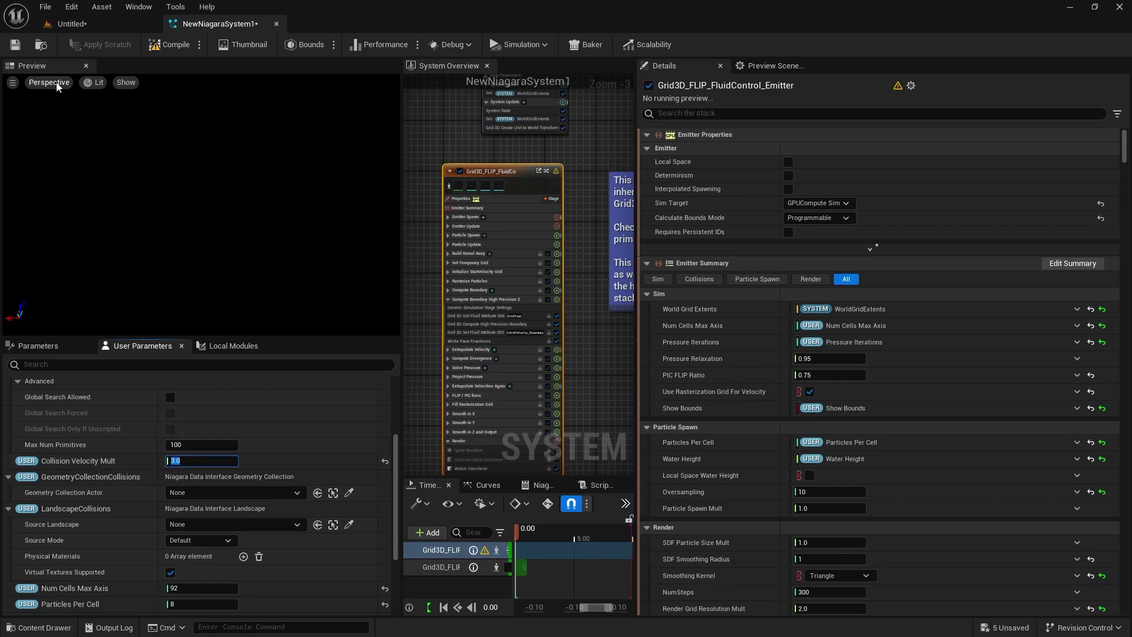
{"action": "left_click", "coordinate": [15, 45]}
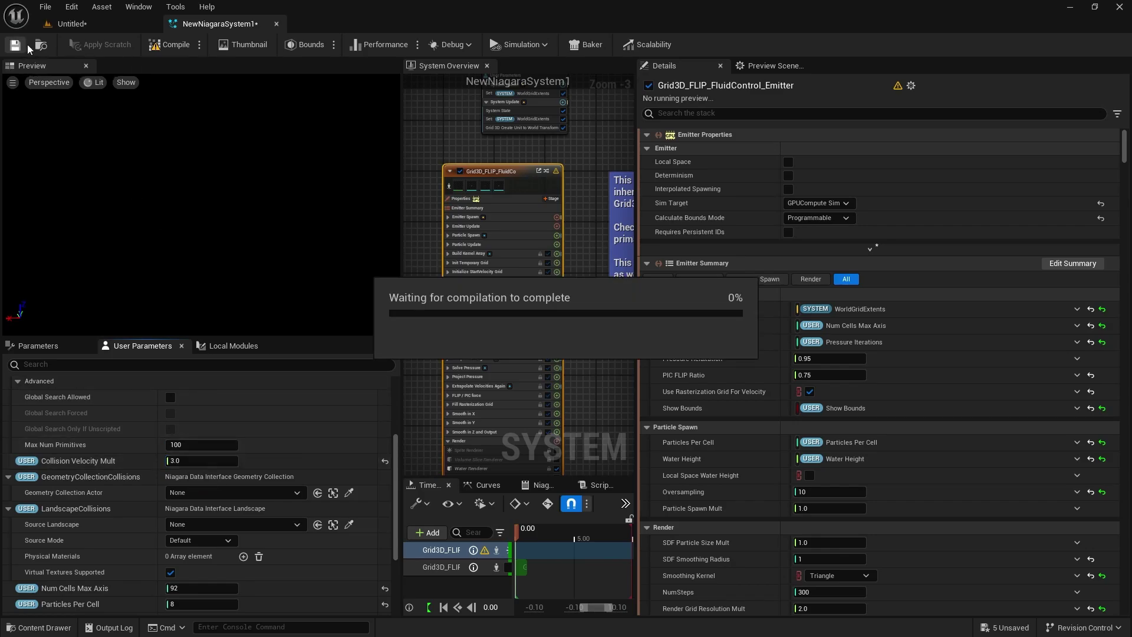
{"action": "left_click", "coordinate": [72, 24]}
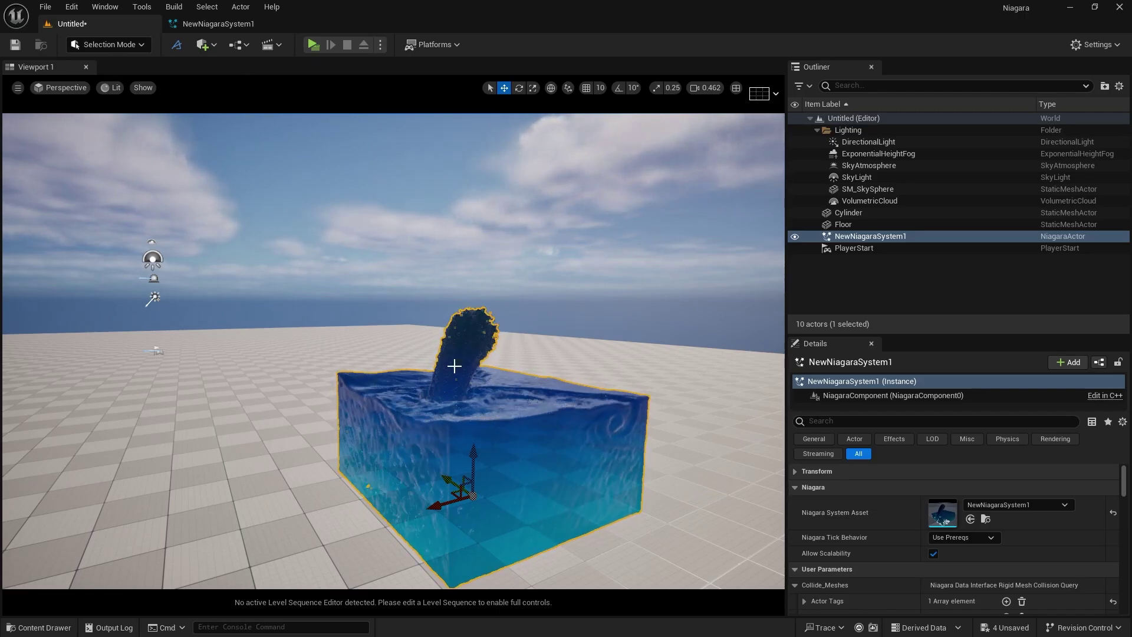
Set Num Cells Max Axis to 256, save, and view the sparse trickle in the level
{"action": "scroll", "coordinate": [259, 134], "scroll_direction": "up", "scroll_amount": 5}
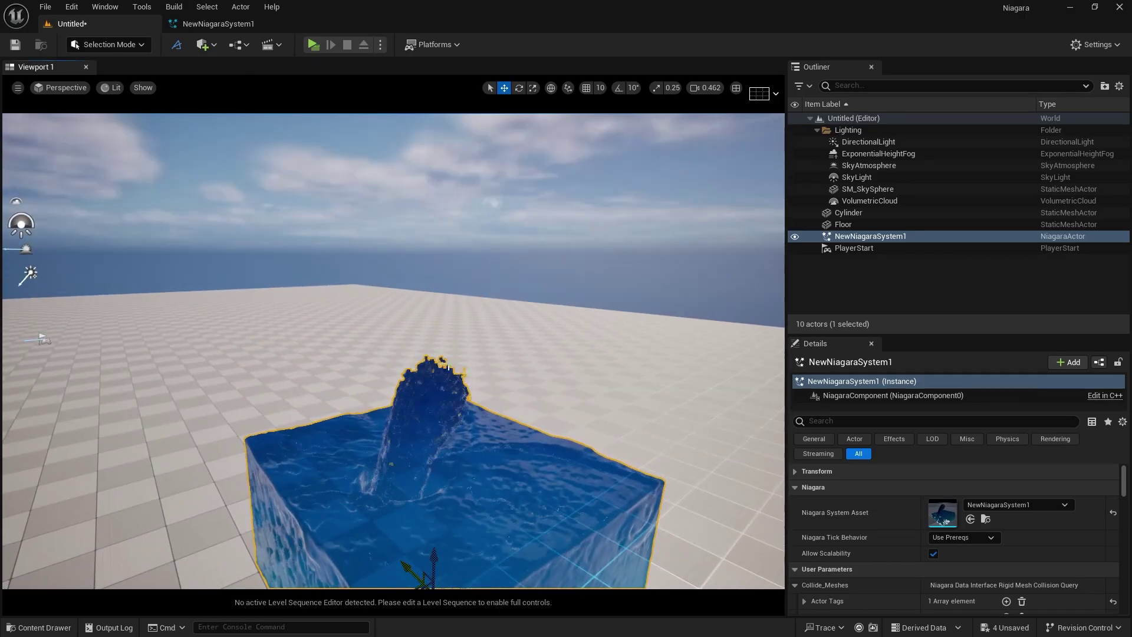
{"action": "left_click", "coordinate": [229, 24]}
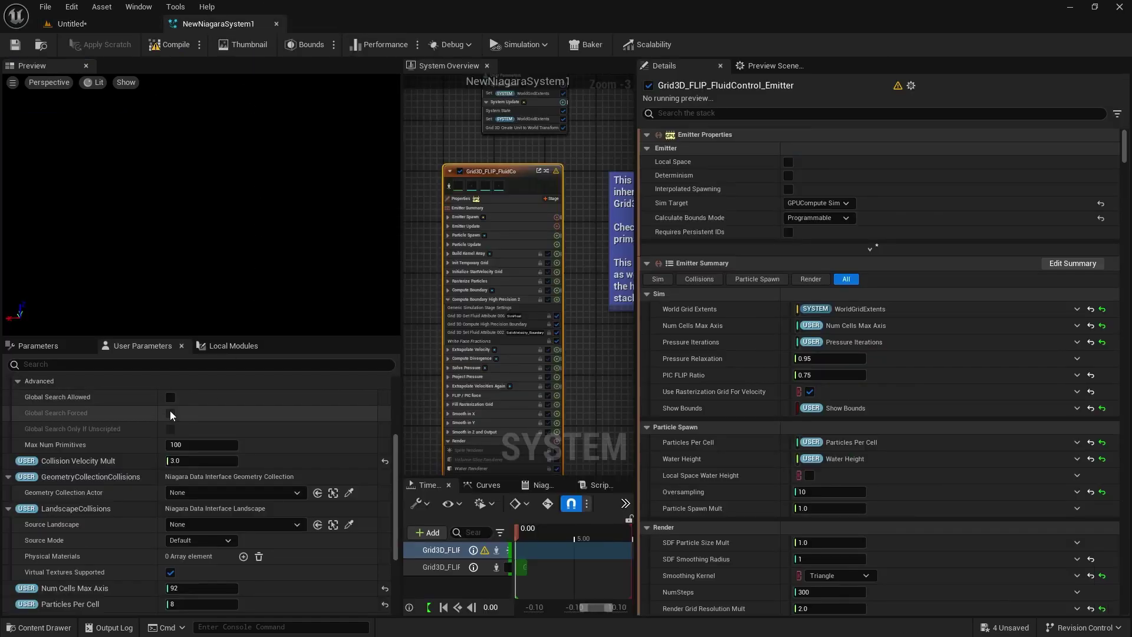
{"action": "scroll", "coordinate": [84, 514], "scroll_direction": "down", "scroll_amount": 3}
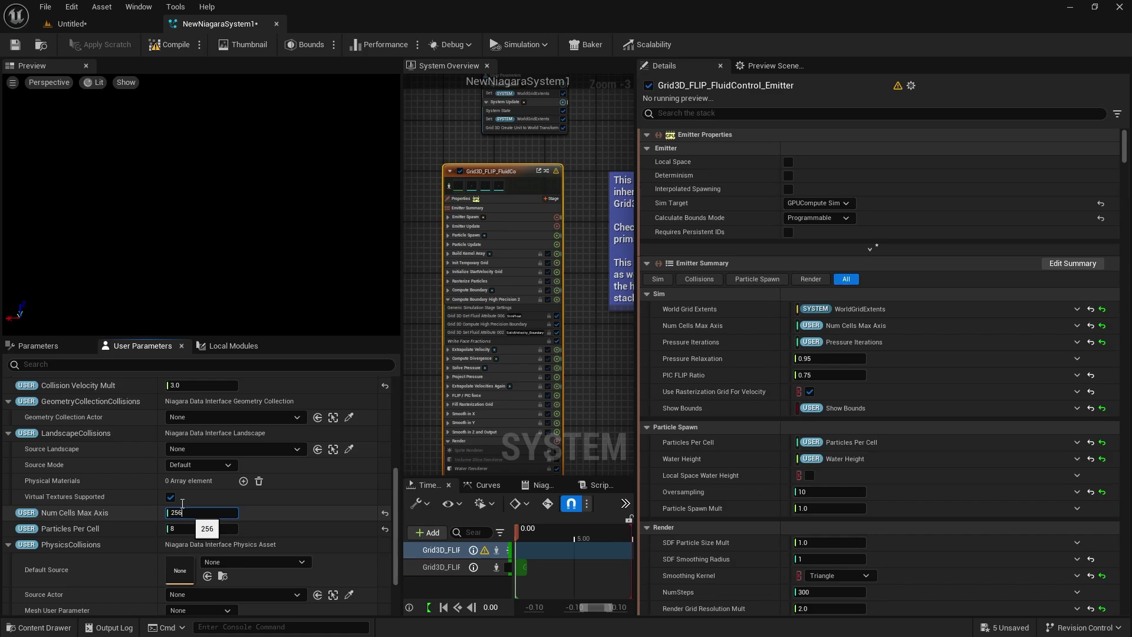
{"action": "key", "text": "Return"}
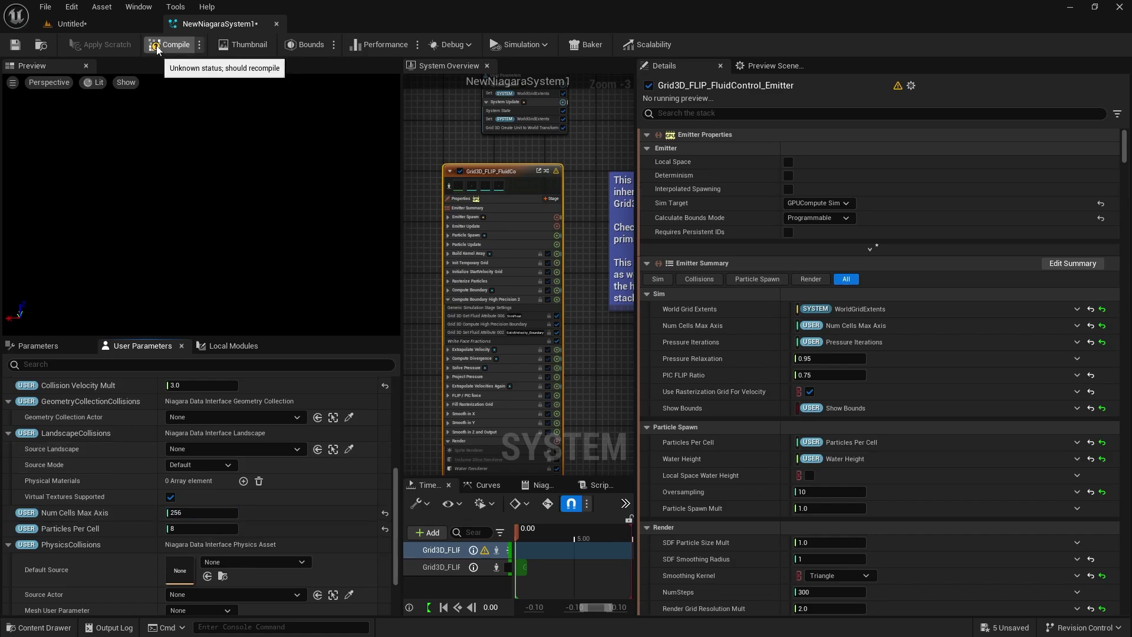
{"action": "left_click", "coordinate": [15, 46]}
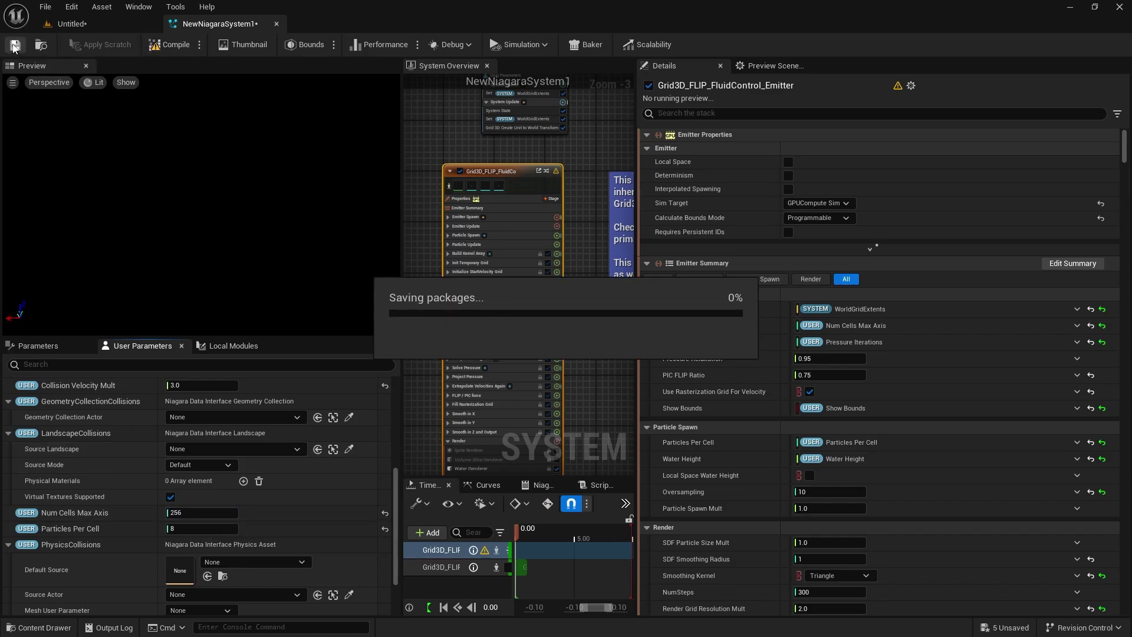
{"action": "left_click", "coordinate": [114, 23]}
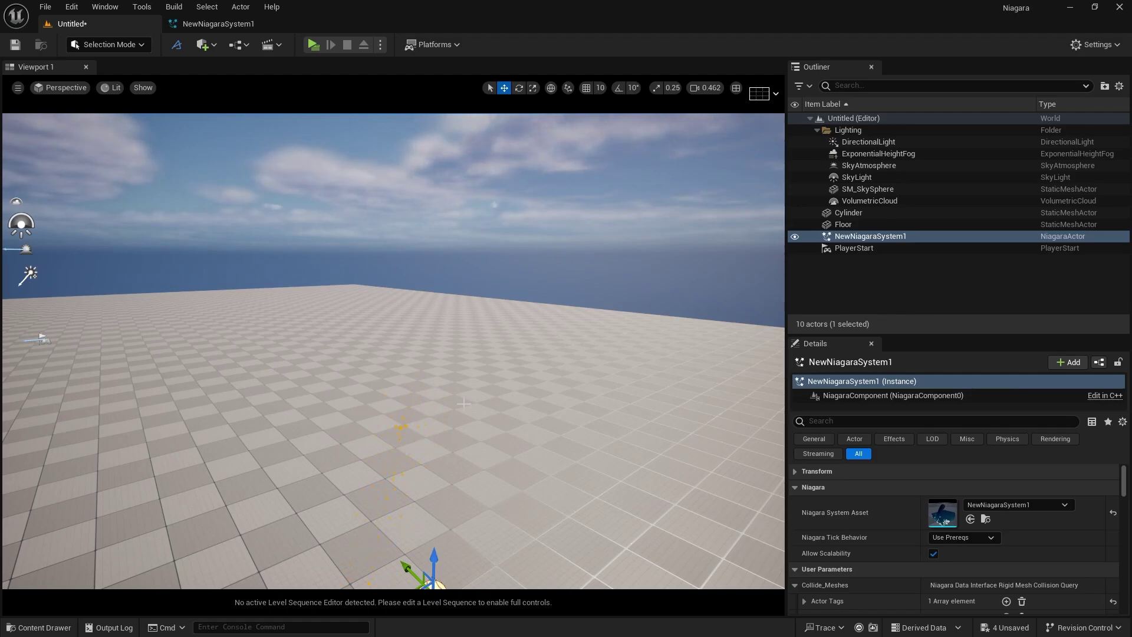
{"action": "scroll", "coordinate": [867, 537], "scroll_direction": "down", "scroll_amount": 10}
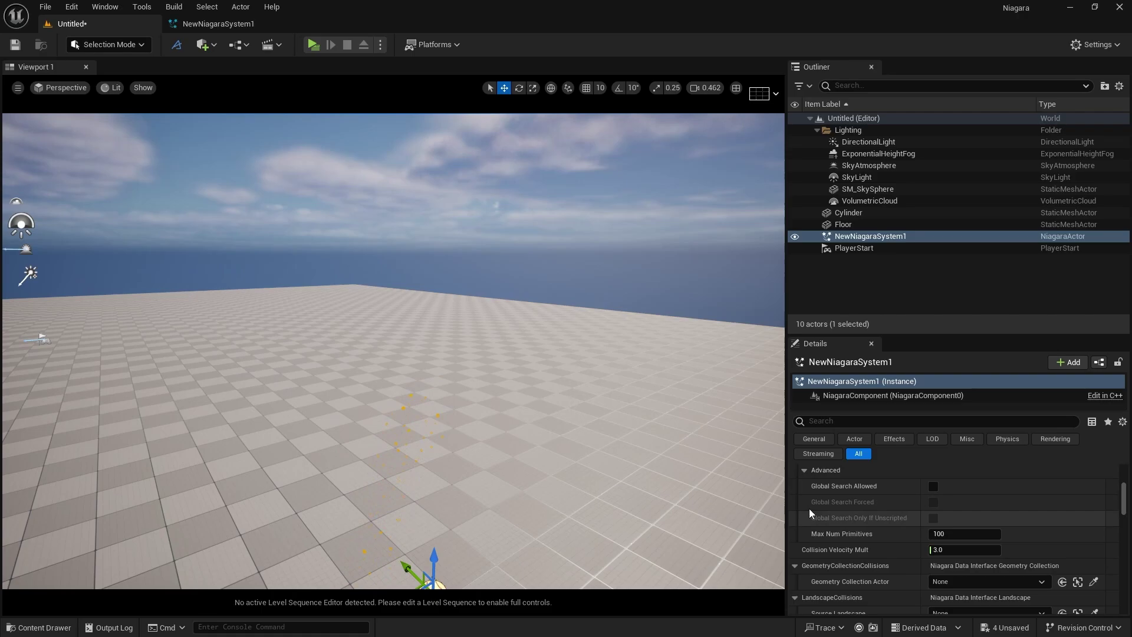
Change Num Cells Max Axis to 128 and check that the pool and jet reappear
{"action": "left_click", "coordinate": [208, 24]}
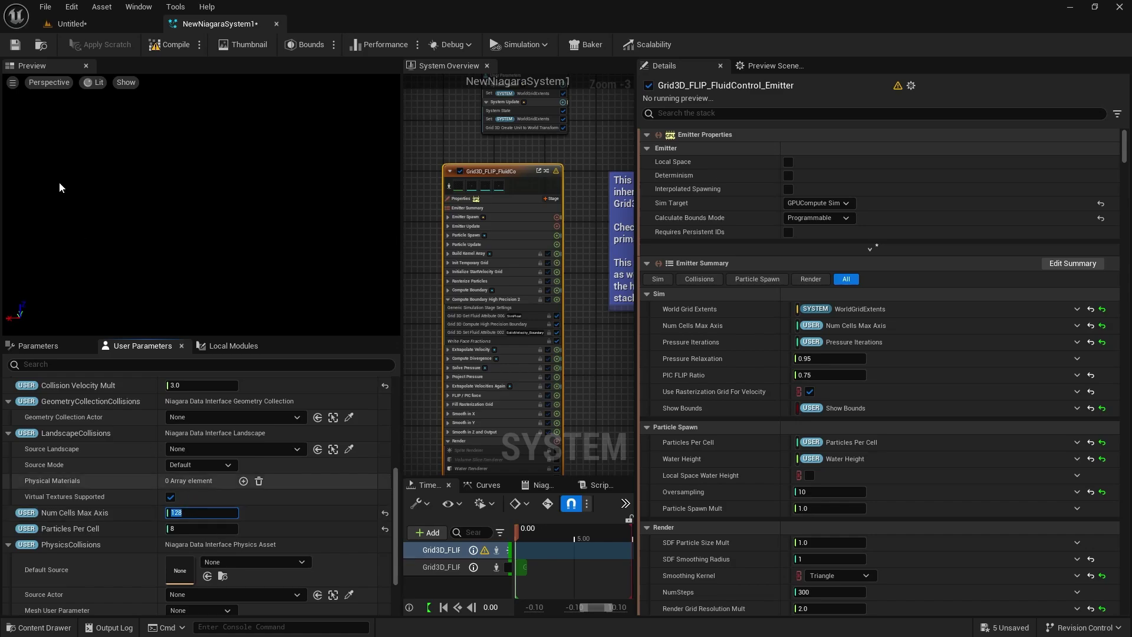
{"action": "left_click", "coordinate": [71, 24]}
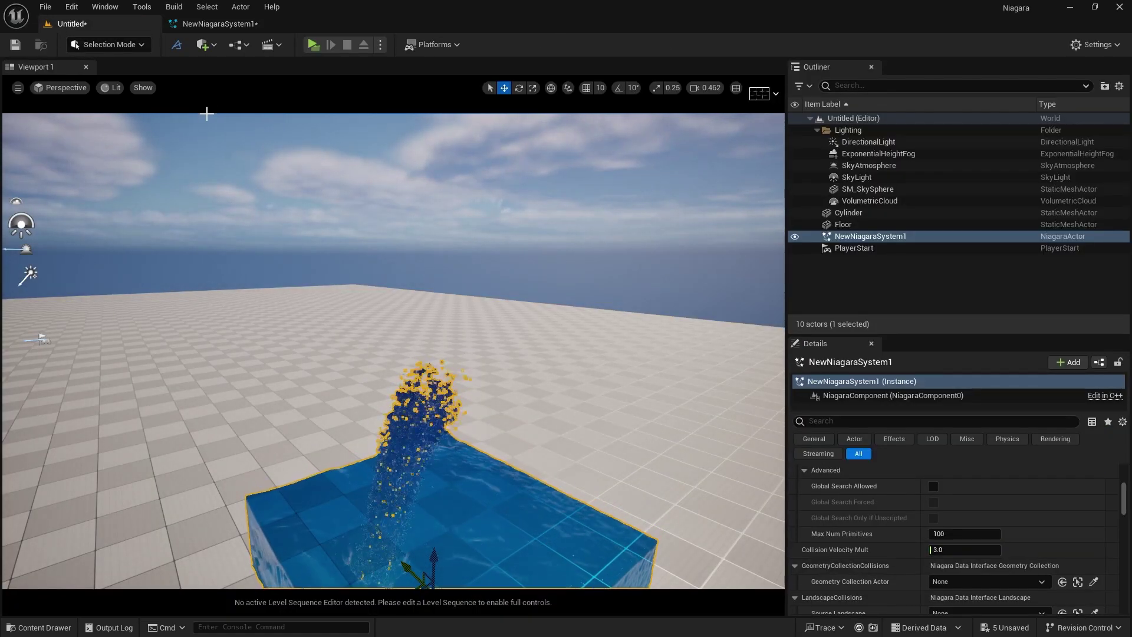
{"action": "left_click", "coordinate": [212, 24]}
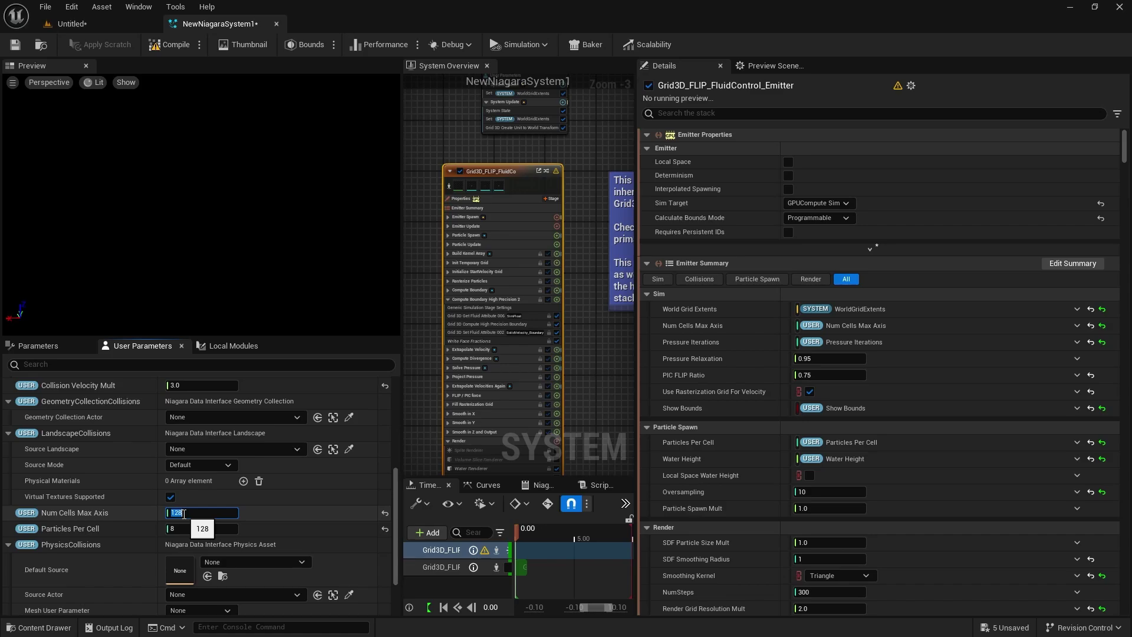
{"action": "key", "text": "Return"}
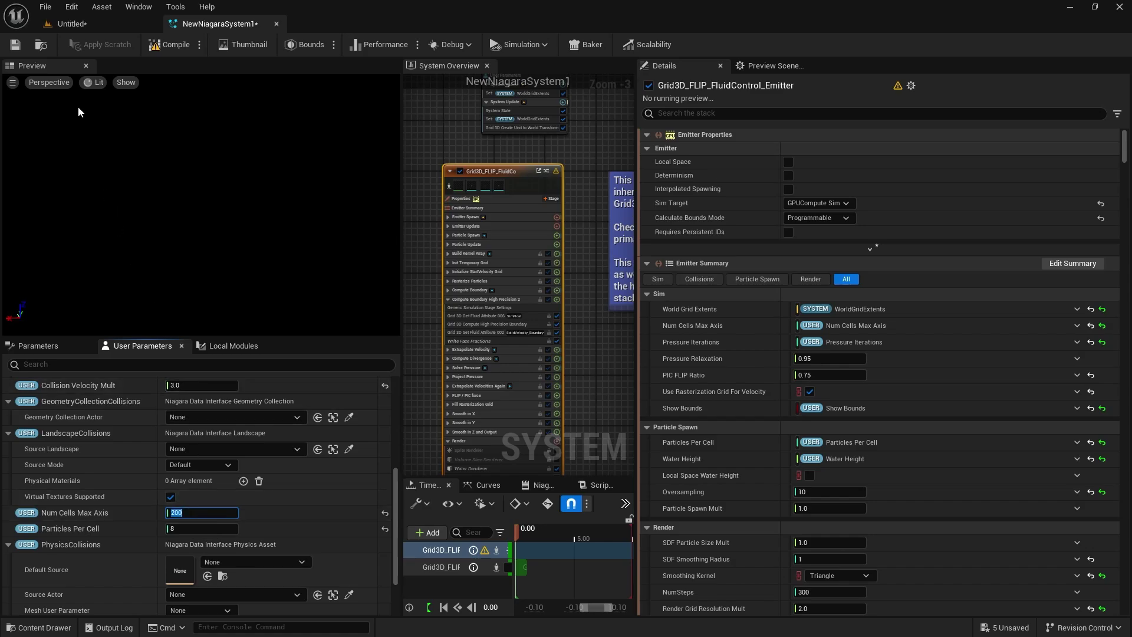
{"action": "left_click", "coordinate": [60, 25]}
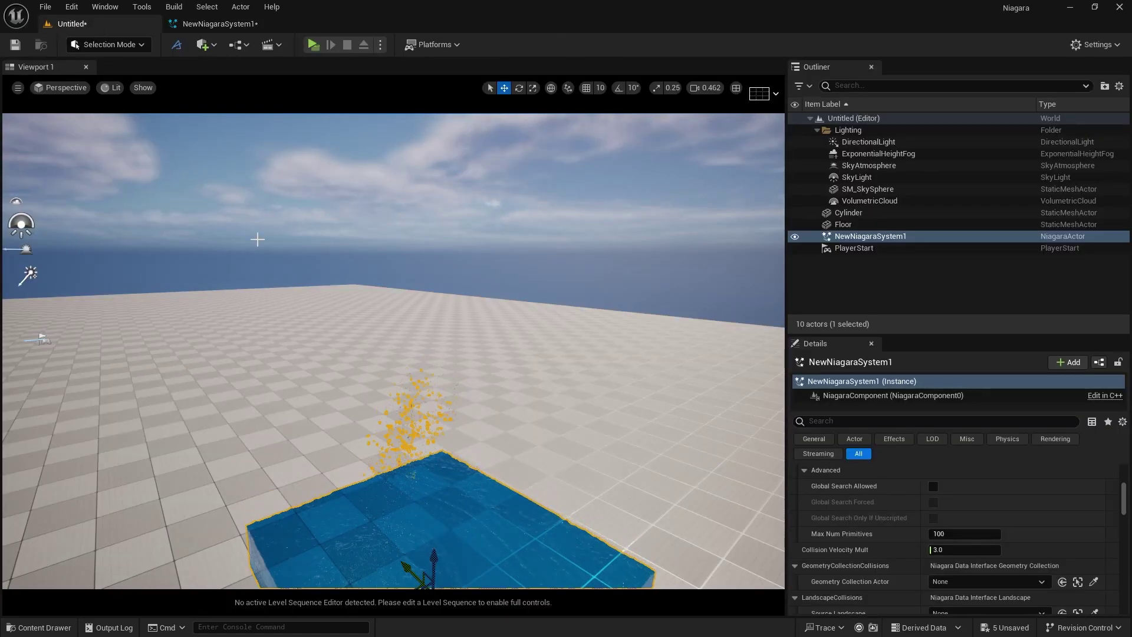
{"action": "right_click_drag", "start_coordinate": [389, 354], "coordinate": [389, 387]}
{"action": "left_click", "coordinate": [219, 23]}
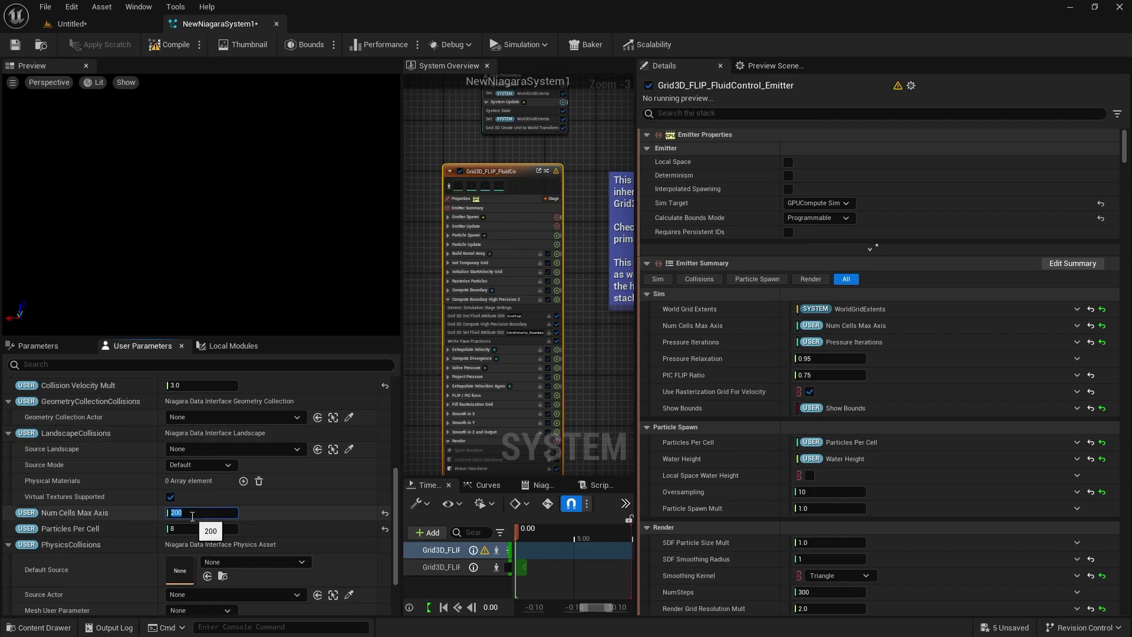
{"action": "left_click", "coordinate": [71, 24]}
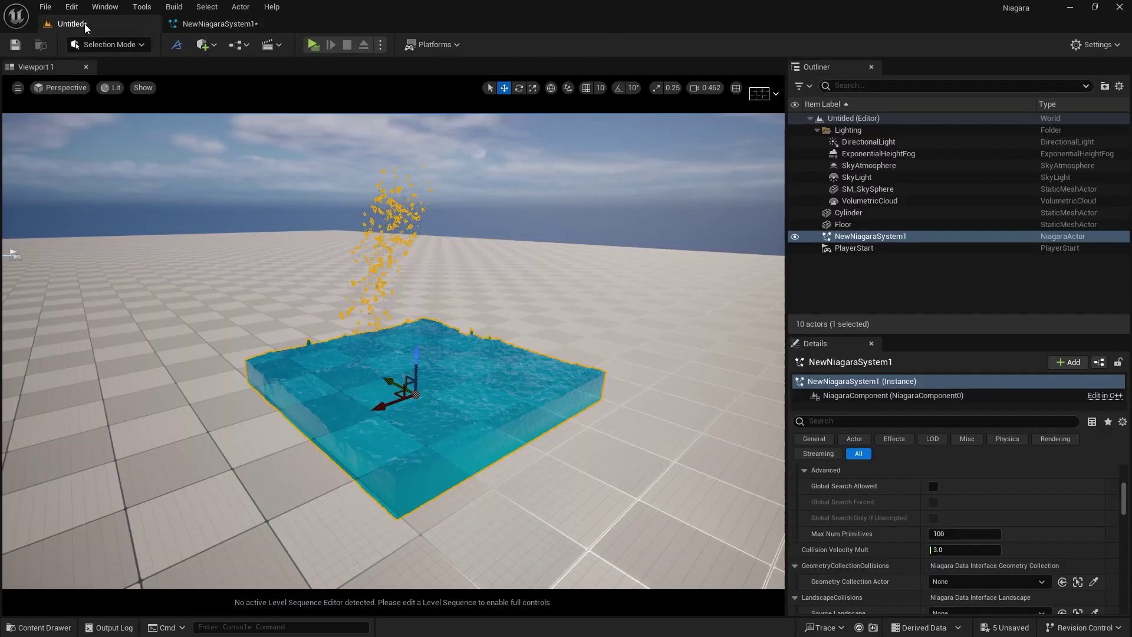
Set Pressure Iterations to 250 and inspect the water in the level with the system deselected
{"action": "left_click", "coordinate": [190, 24]}
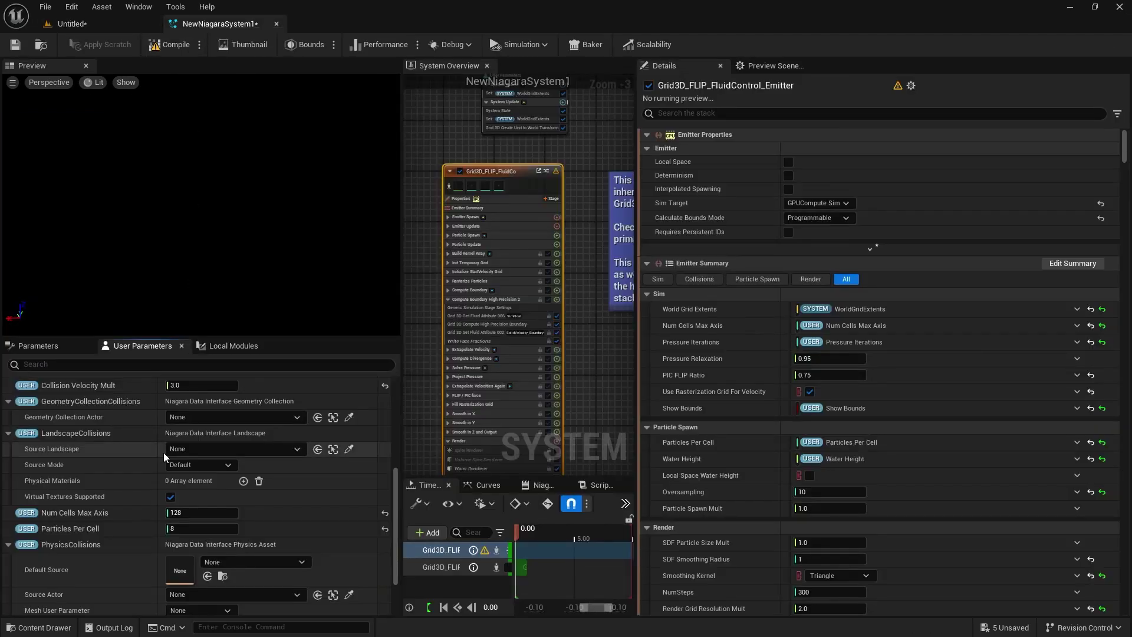
{"action": "scroll", "coordinate": [137, 519], "scroll_direction": "down", "scroll_amount": 4}
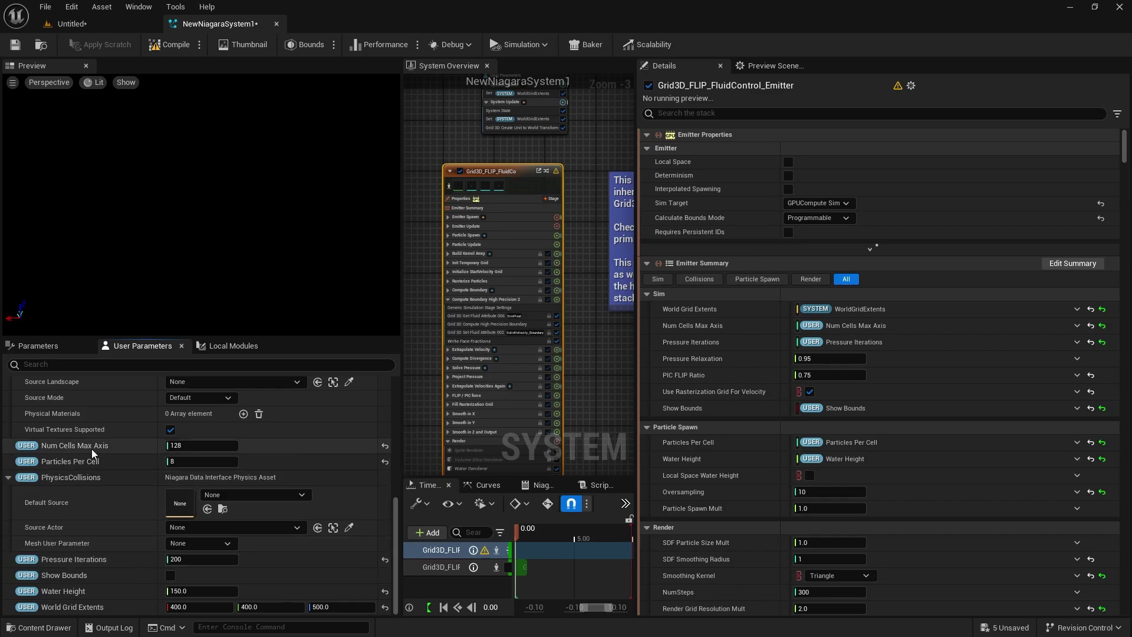
{"action": "left_click", "coordinate": [193, 559]}
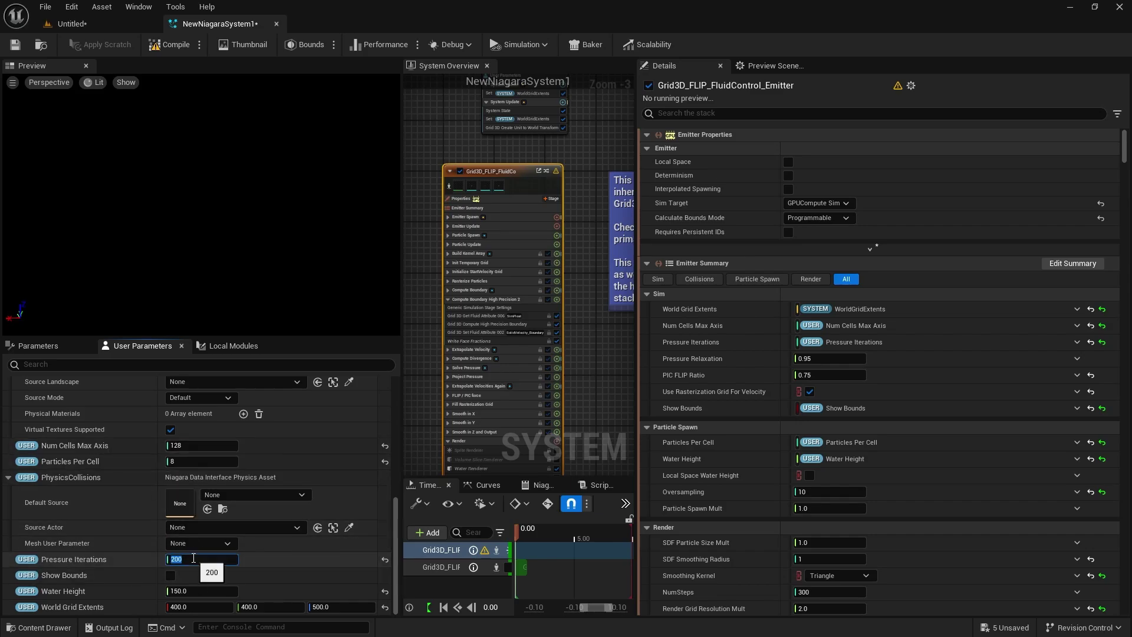
{"action": "key", "text": "Return"}
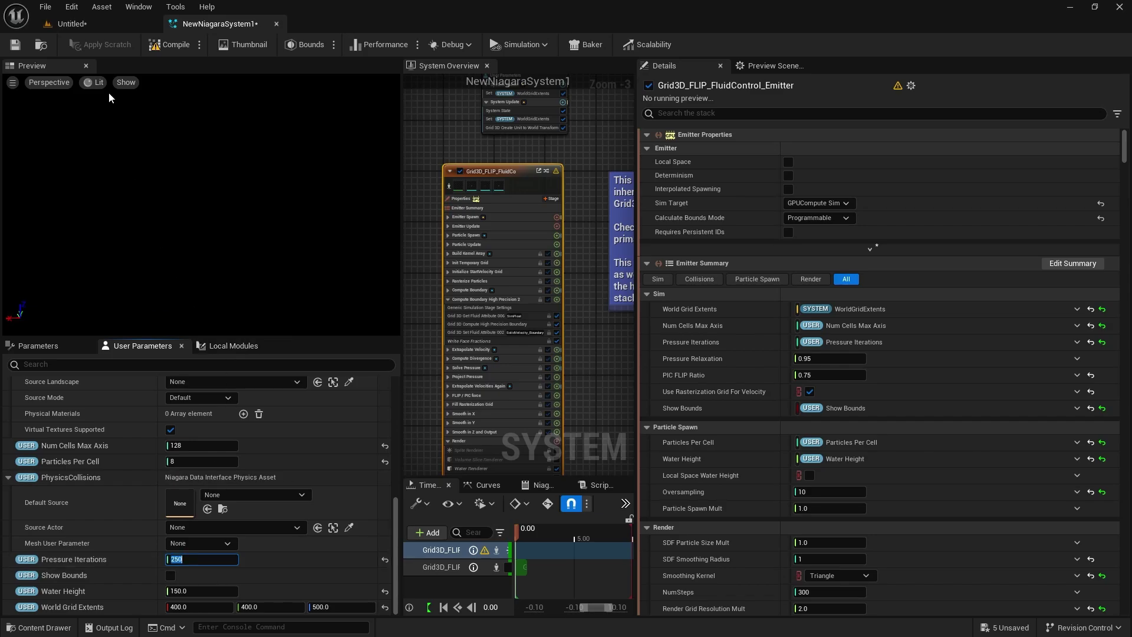
{"action": "left_click", "coordinate": [98, 24]}
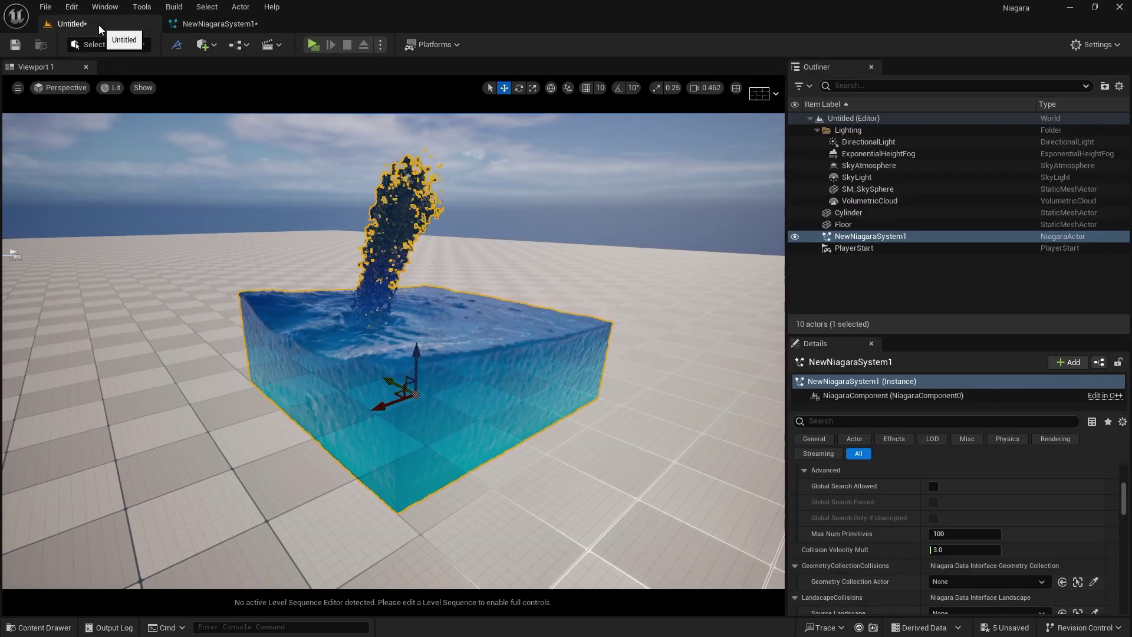
{"action": "left_click", "coordinate": [302, 144]}
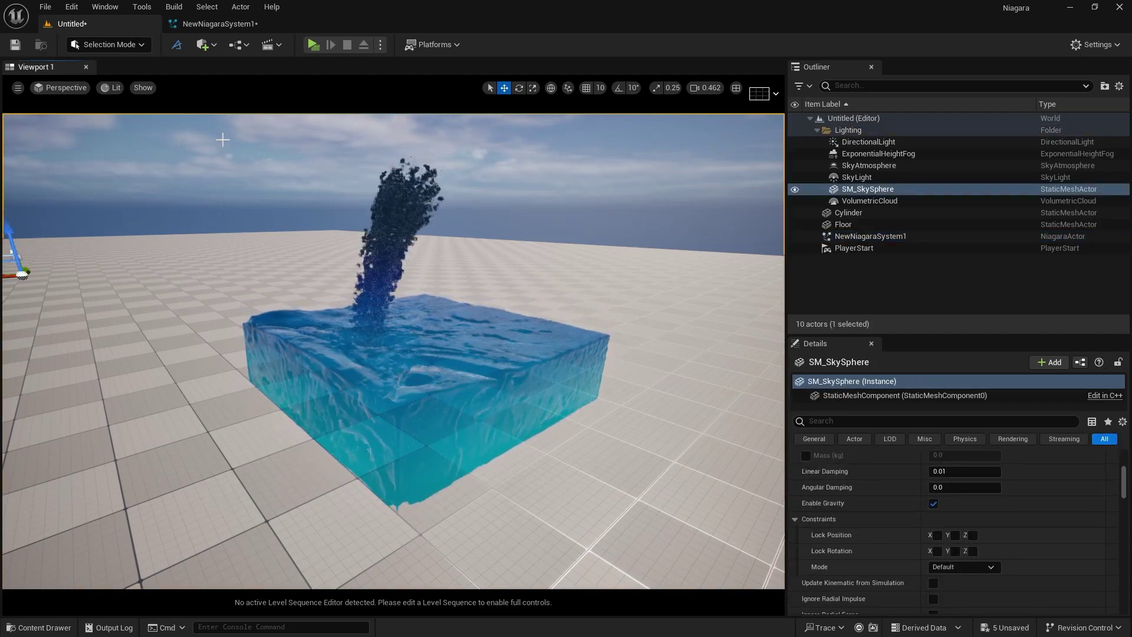
Set Water Height to 100, view the lower pool, and float the Niagara editor window
{"action": "left_click", "coordinate": [219, 23]}
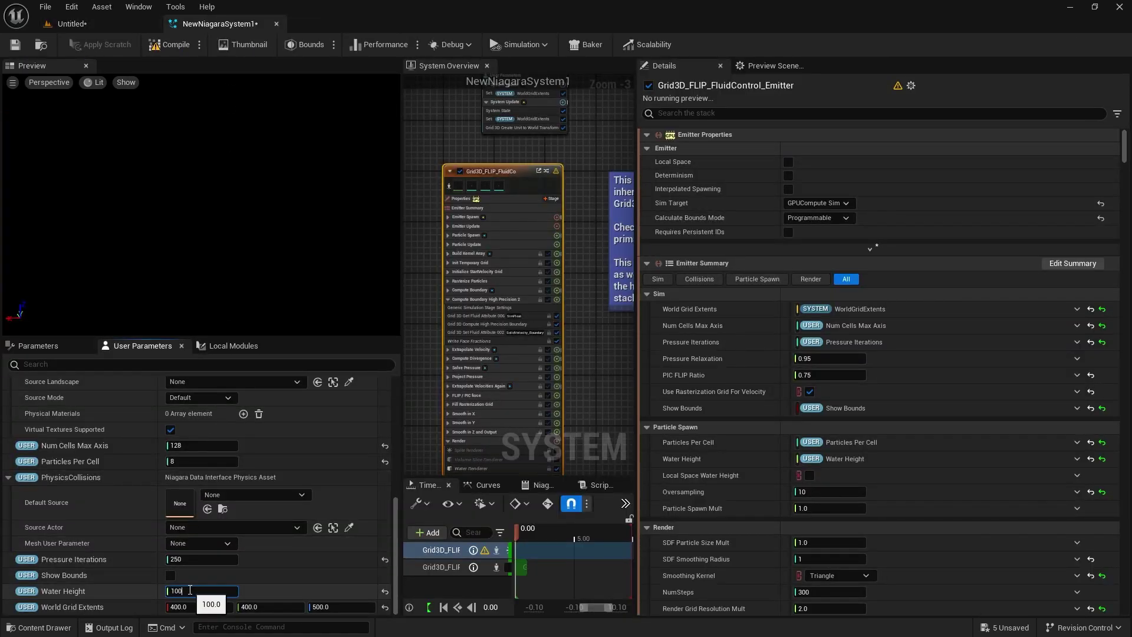
{"action": "key", "text": "Return"}
{"action": "left_click", "coordinate": [91, 26]}
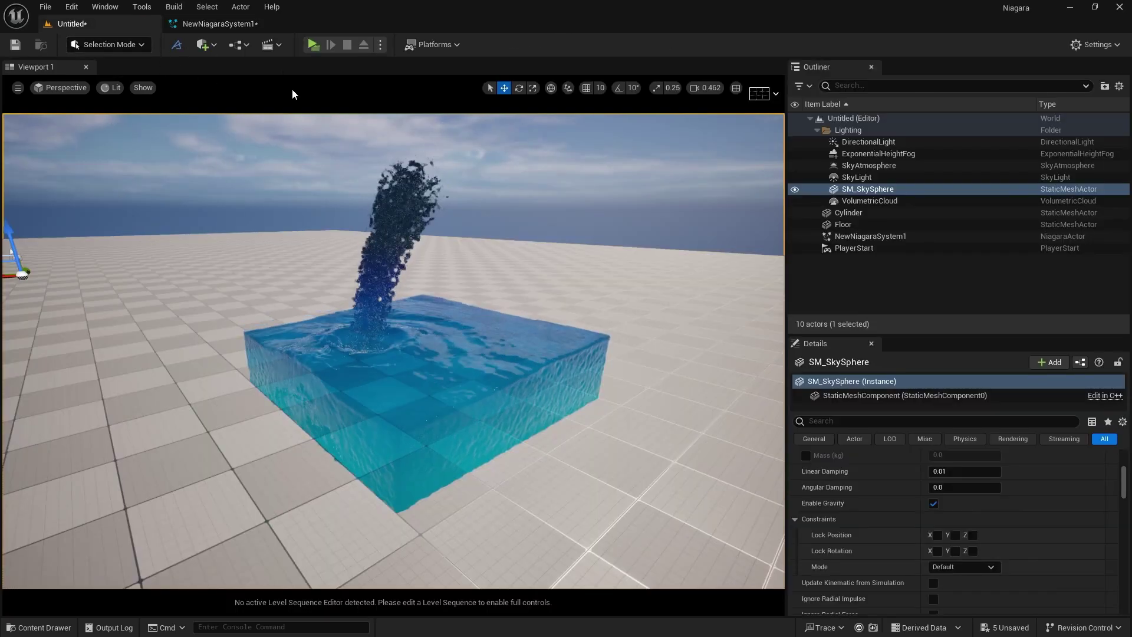
{"action": "left_click_drag", "start_coordinate": [220, 24], "coordinate": [437, 94]}
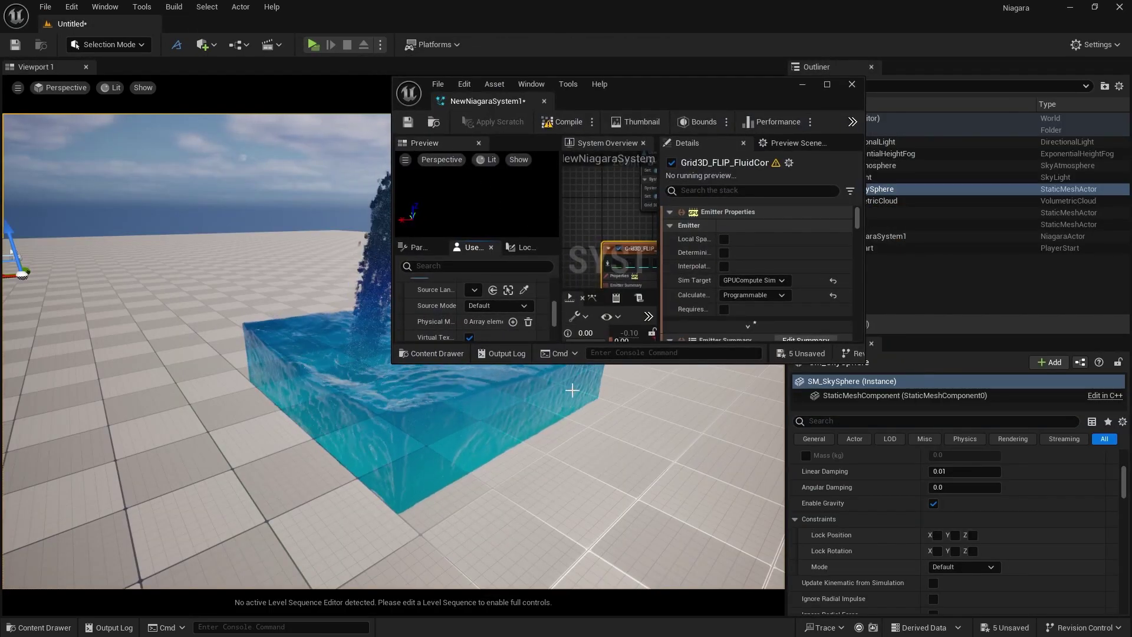
Enlarge the floating editor and try Water Height values of 80, 20 and 50
{"action": "left_click_drag", "start_coordinate": [587, 363], "coordinate": [587, 488]}
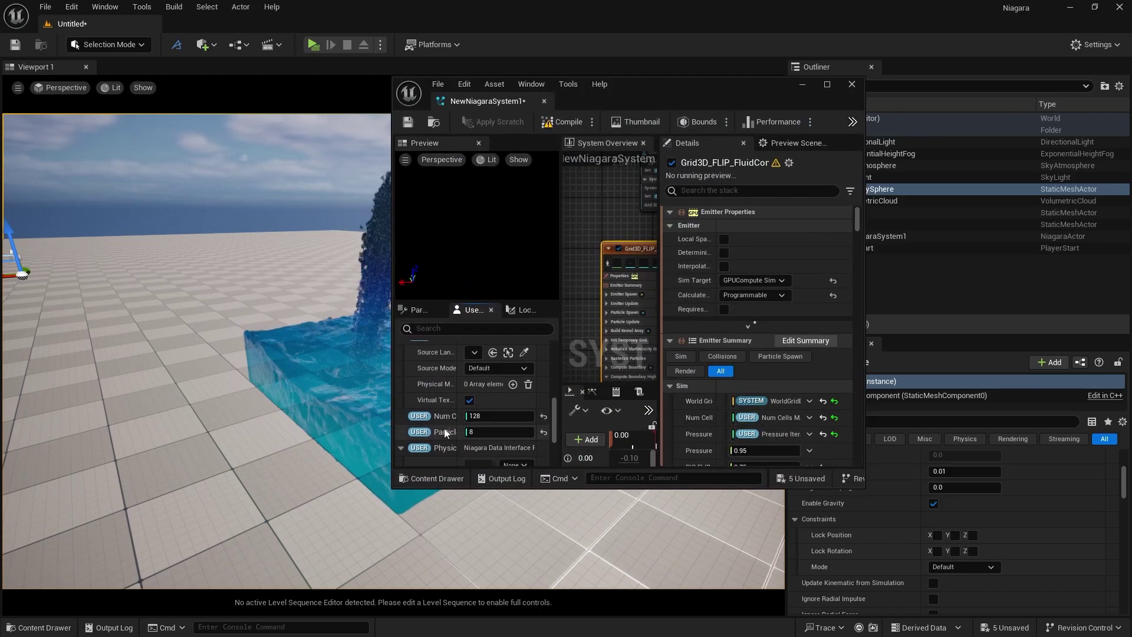
{"action": "scroll", "coordinate": [427, 398], "scroll_direction": "down", "scroll_amount": 3}
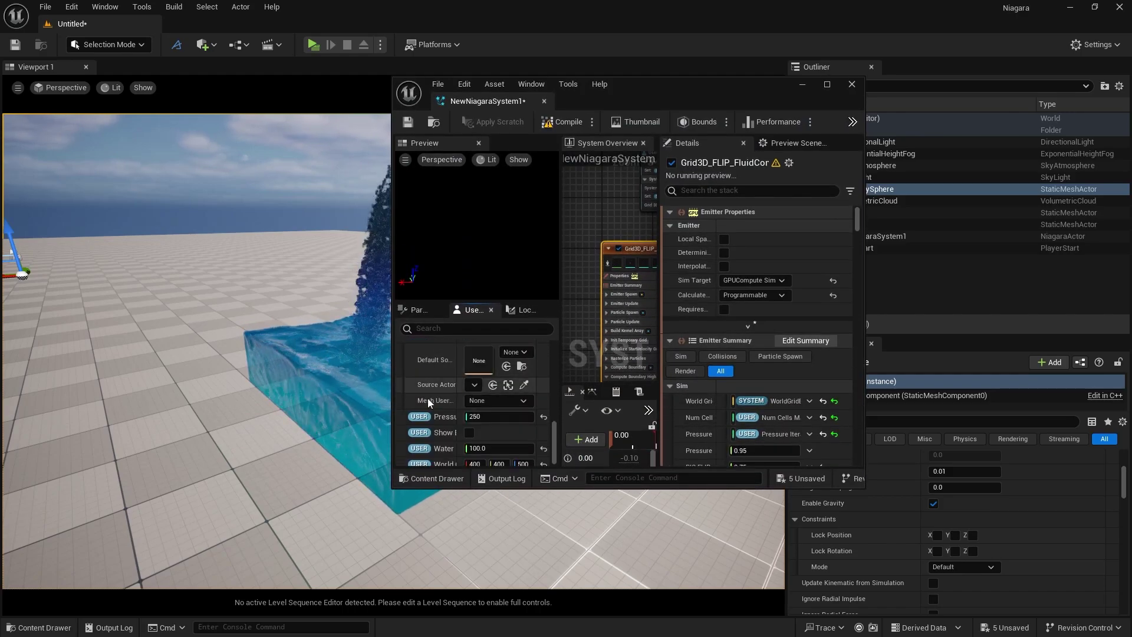
{"action": "left_click", "coordinate": [491, 443]}
{"action": "type", "text": "80"}
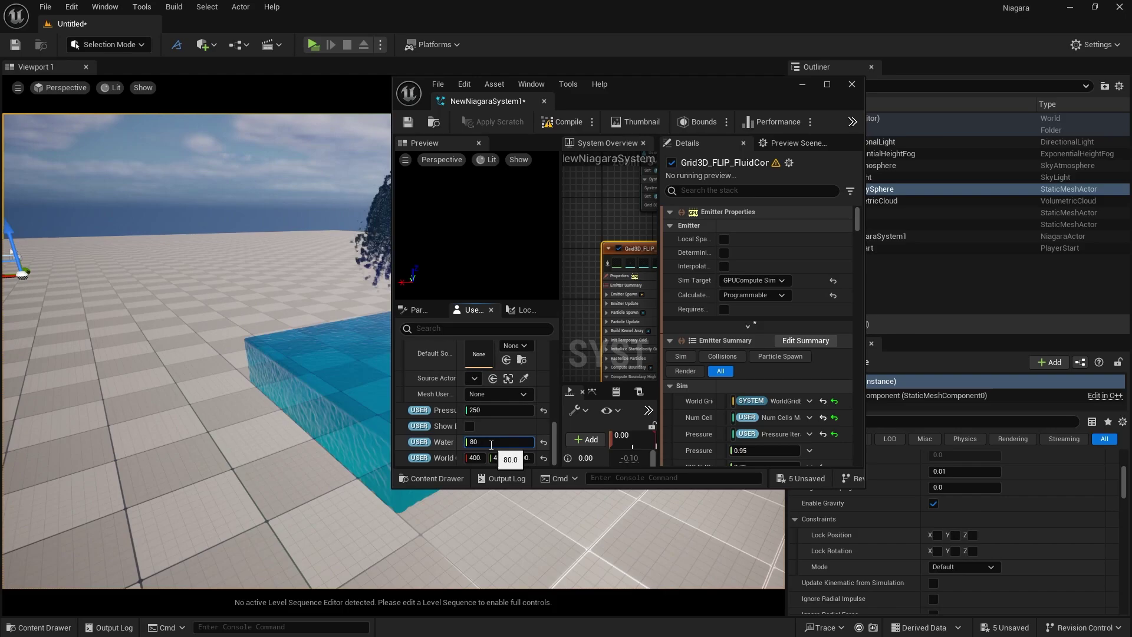
{"action": "left_click_drag", "start_coordinate": [490, 443], "coordinate": [464, 440]}
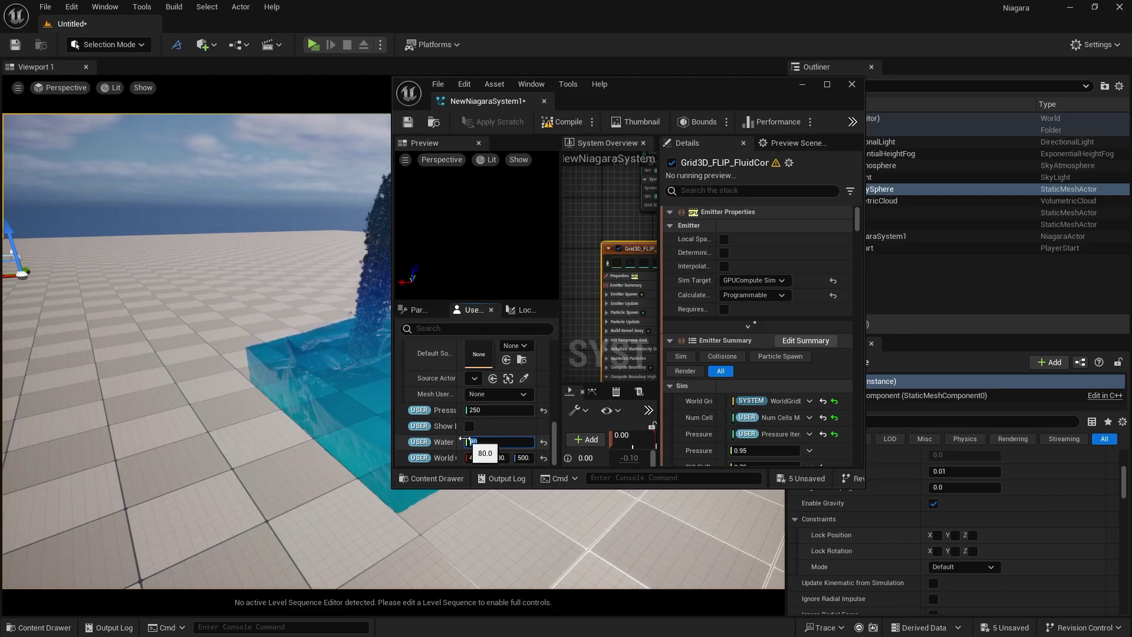
{"action": "type", "text": "20"}
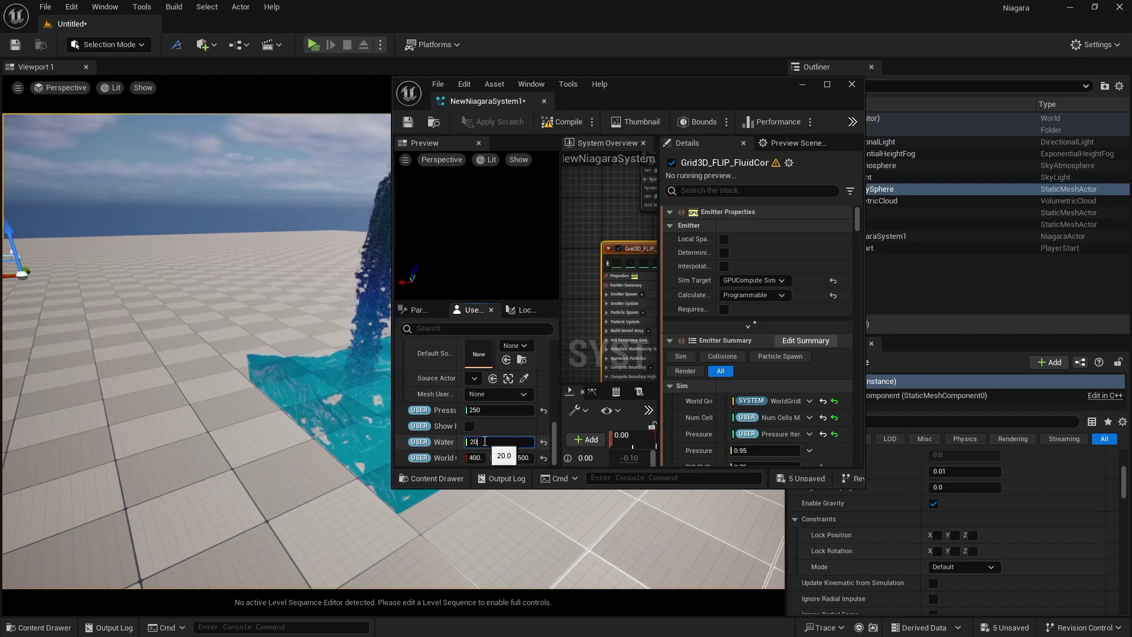
{"action": "left_click_drag", "start_coordinate": [481, 441], "coordinate": [463, 446]}
{"action": "type", "text": "50"}
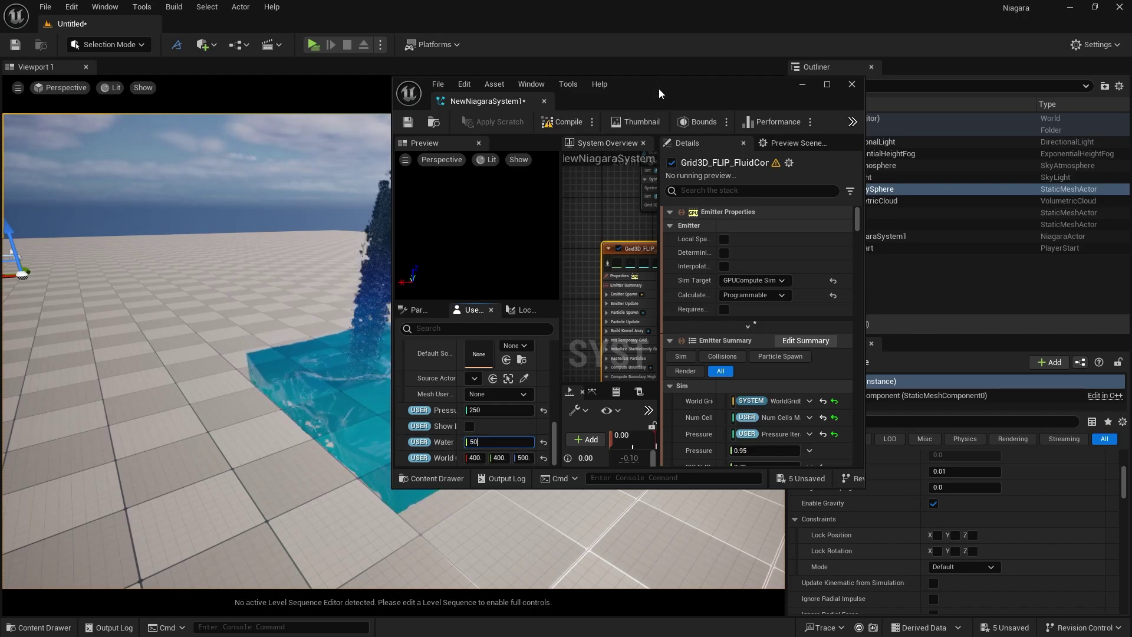
Move the editor aside to reveal the pool, restore Water Height to 100, and stretch the window
{"action": "left_click_drag", "start_coordinate": [659, 88], "coordinate": [797, 82]}
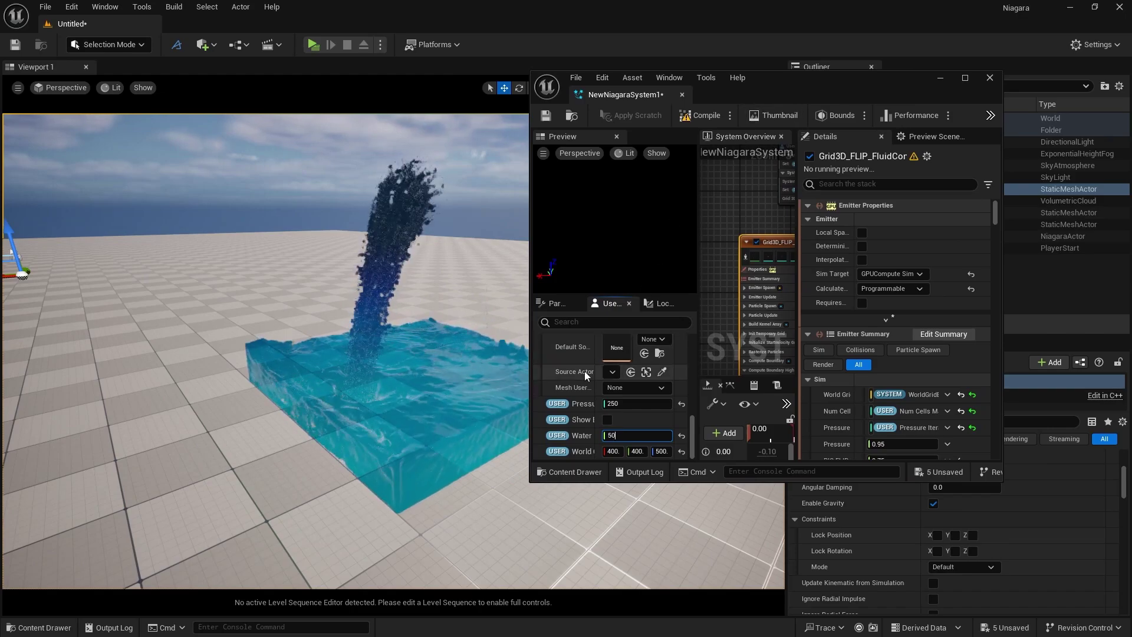
{"action": "key", "text": "BackSpace"}
{"action": "key", "text": "BackSpace"}
{"action": "type", "text": "100"}
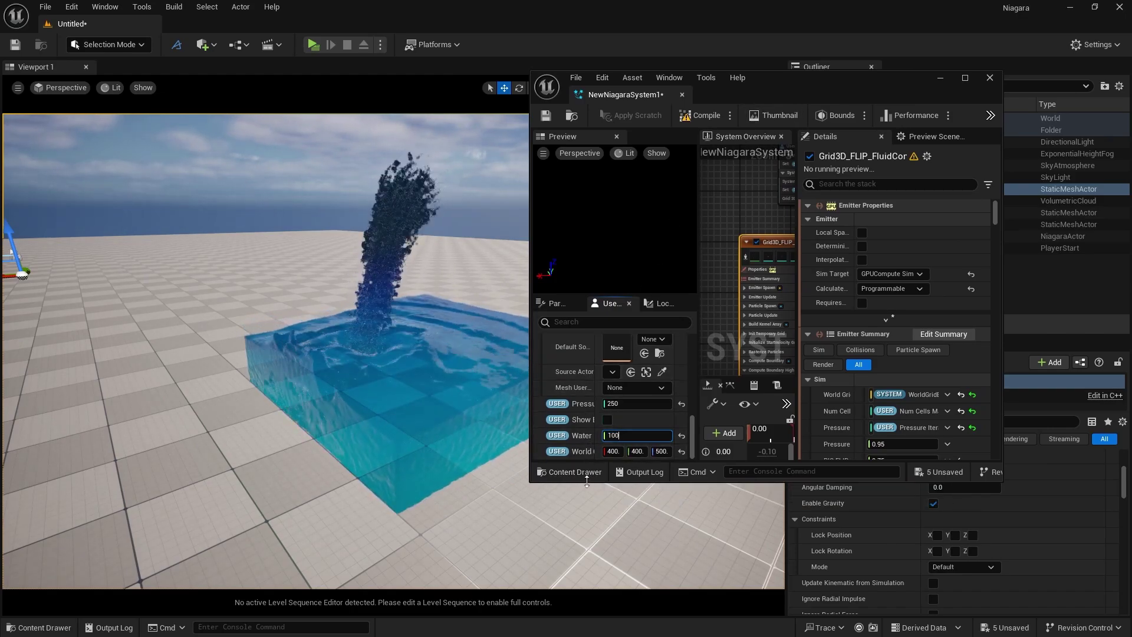
{"action": "left_click_drag", "start_coordinate": [587, 482], "coordinate": [595, 537]}
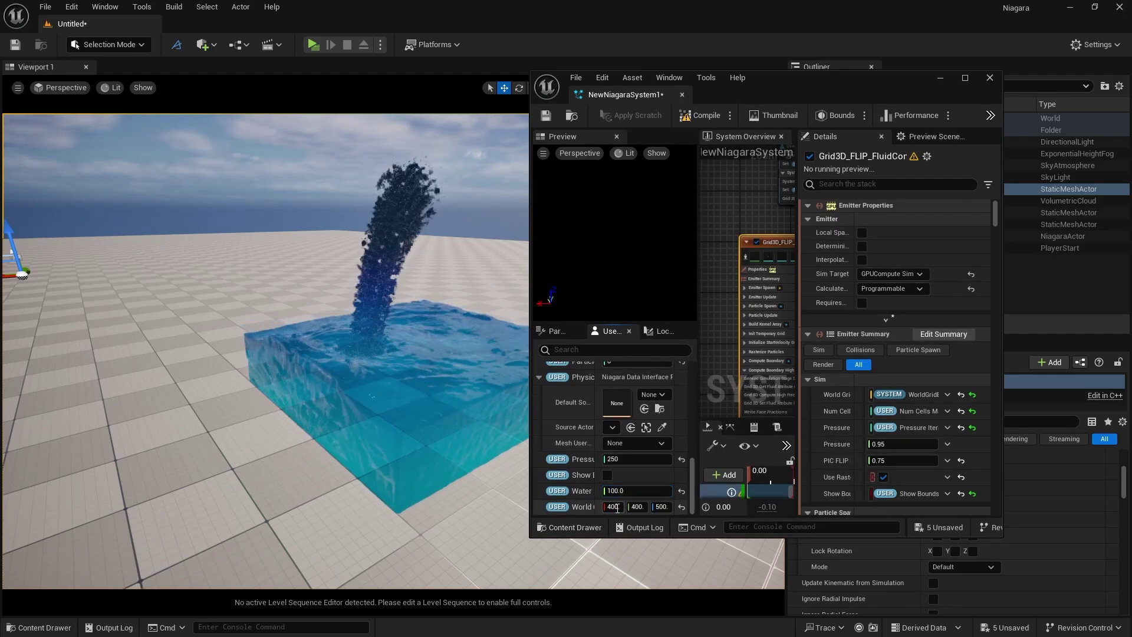
Set World Grid Extents X and Y to 1000 each, widening the pool
{"action": "type", "text": "1000"}
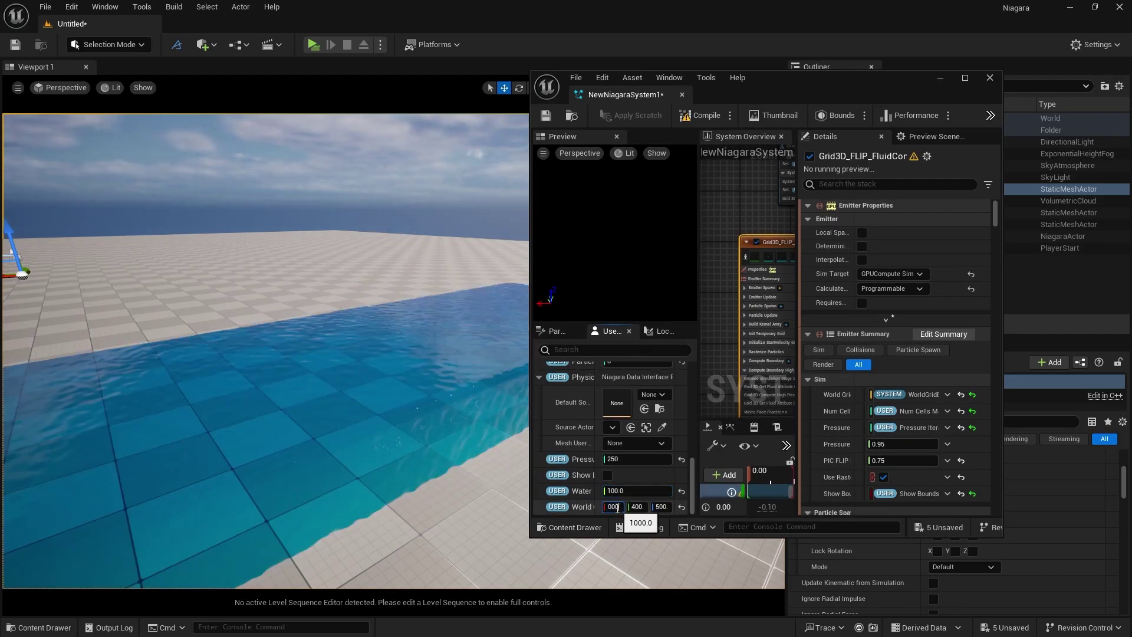
{"action": "key", "text": "Tab"}
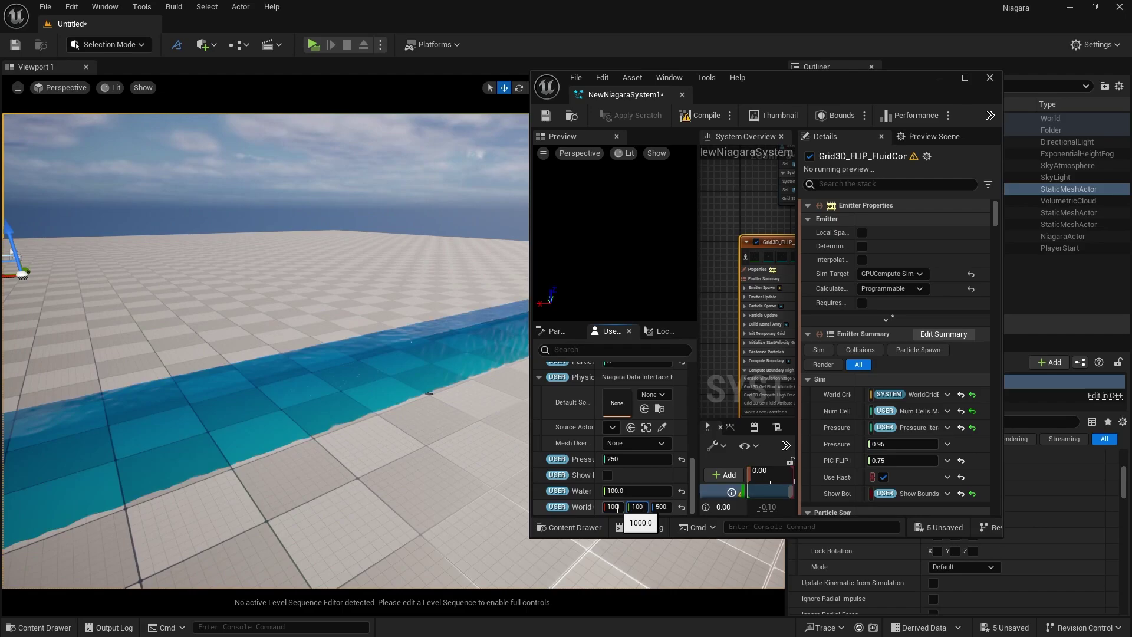
{"action": "type", "text": "1000"}
{"action": "key", "text": "Return"}
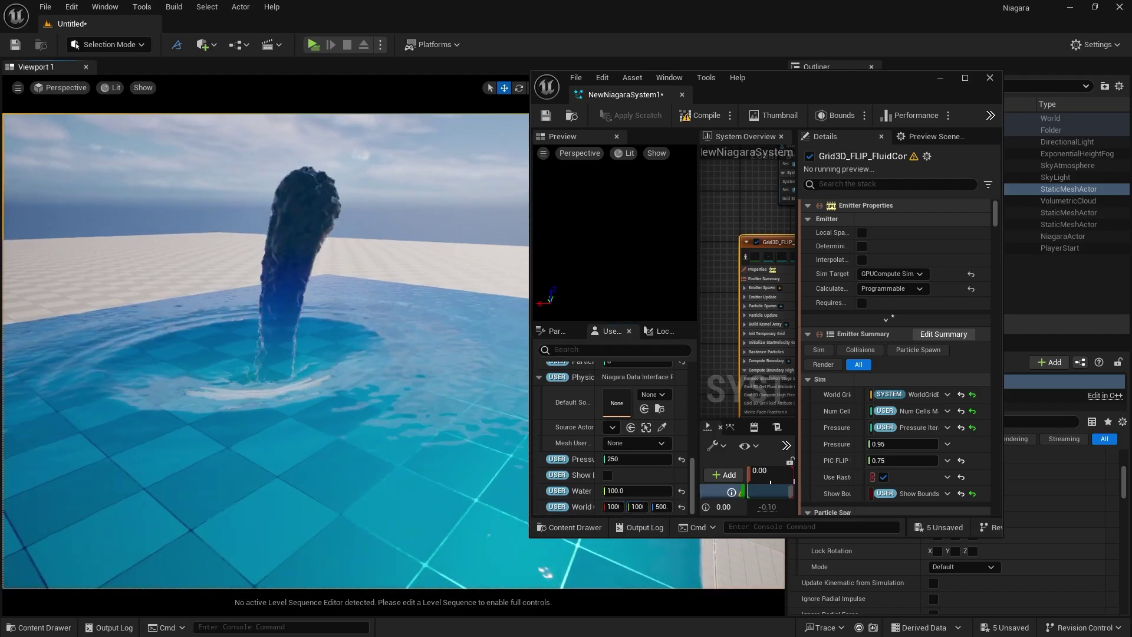
{"action": "scroll", "coordinate": [358, 312], "scroll_direction": "up", "scroll_amount": 8}
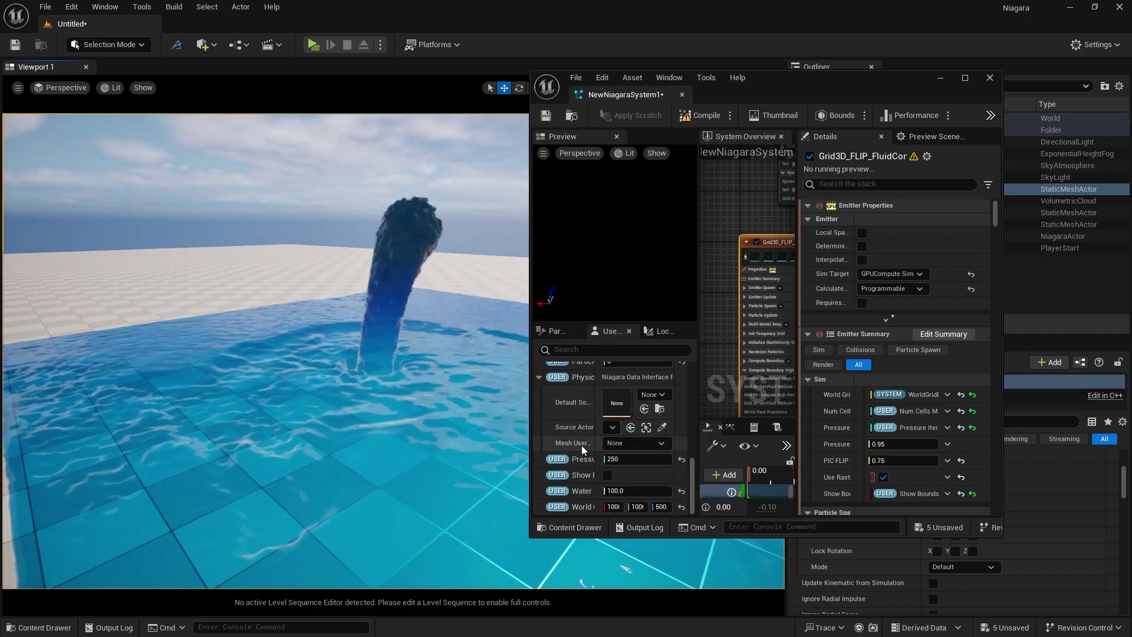
Enable Grid3D_FLIP_Secondary_Emitter, save the system, and restore the window to reveal the level
{"action": "left_click", "coordinate": [964, 78]}
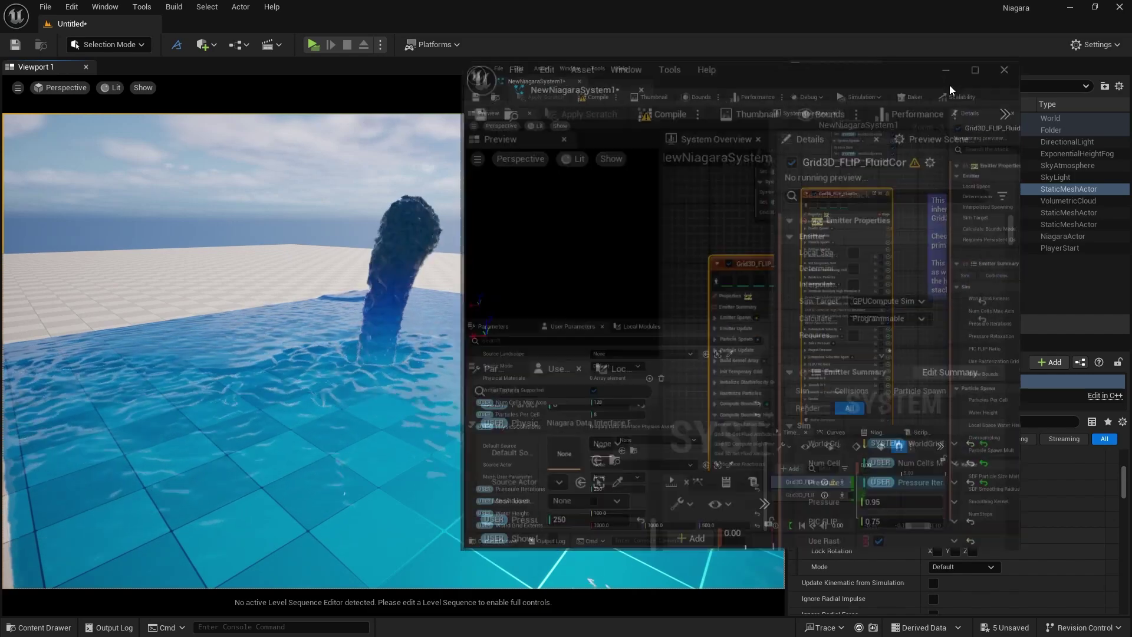
{"action": "right_click_drag", "start_coordinate": [589, 168], "coordinate": [419, 159]}
{"action": "scroll", "coordinate": [467, 157], "scroll_direction": "up", "scroll_amount": 1}
{"action": "scroll", "coordinate": [532, 230], "scroll_direction": "up", "scroll_amount": 2}
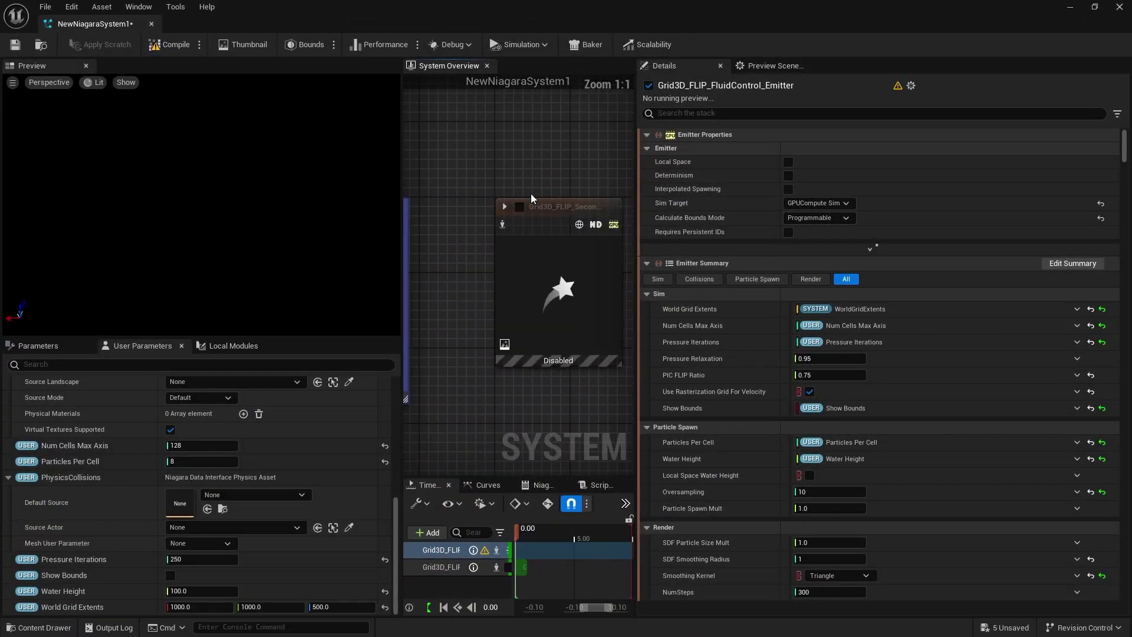
{"action": "left_click", "coordinate": [578, 207]}
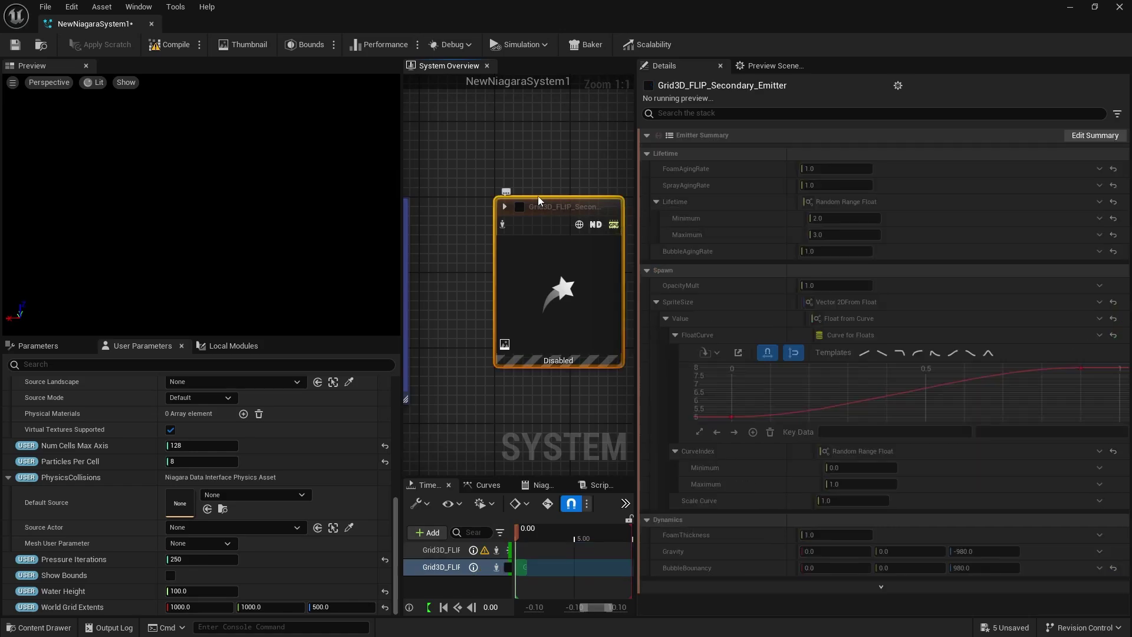
{"action": "left_click", "coordinate": [519, 206]}
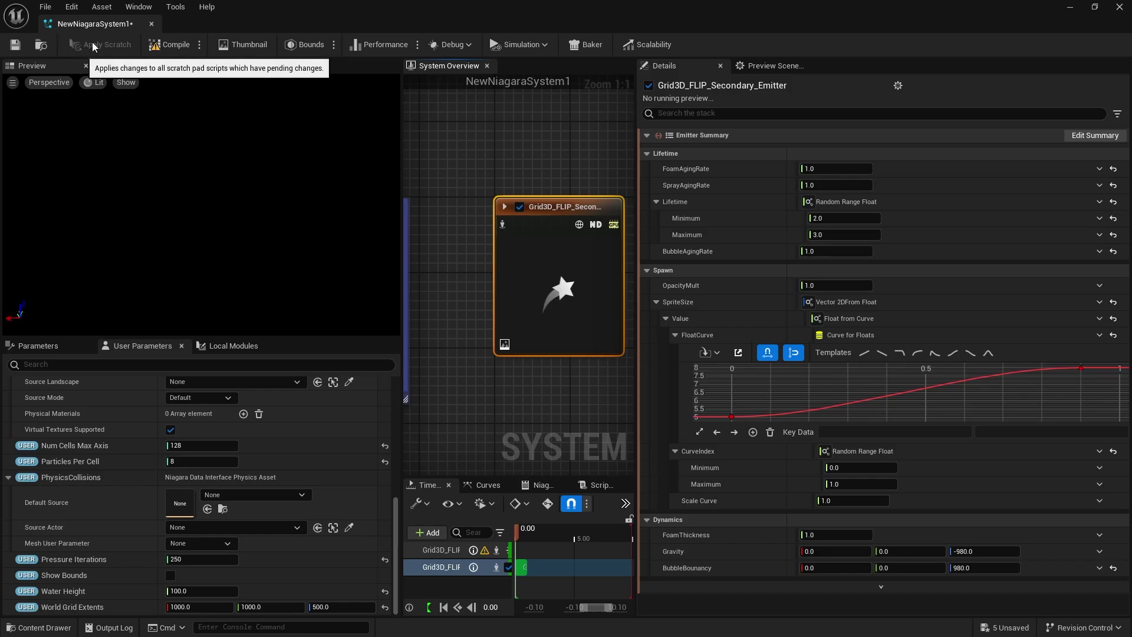
{"action": "left_click", "coordinate": [15, 45]}
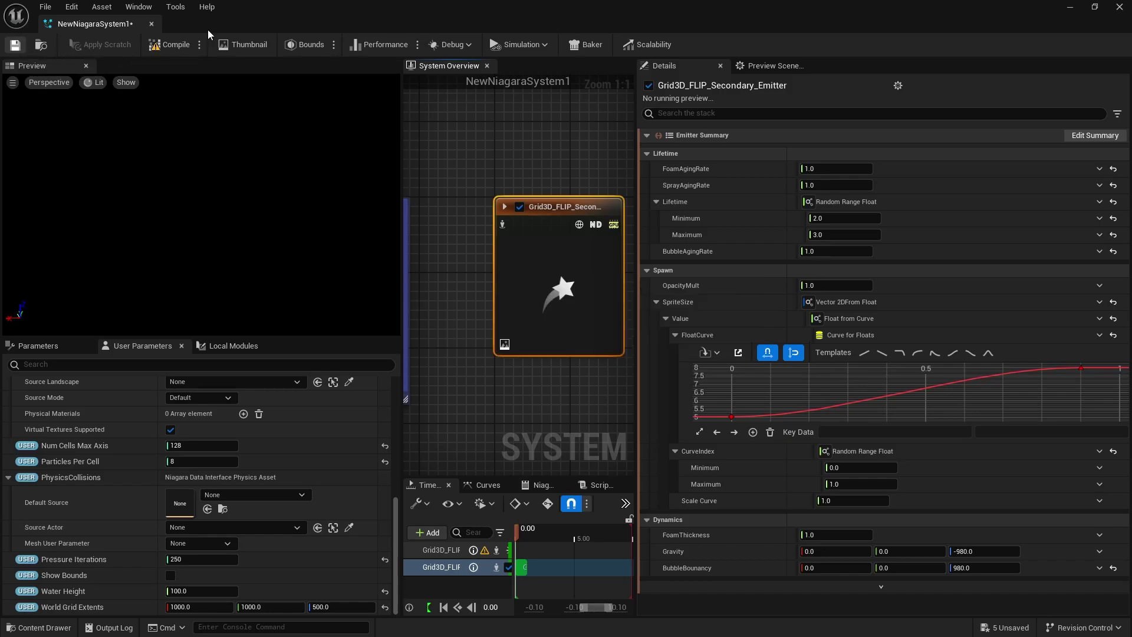
{"action": "left_click_drag", "start_coordinate": [217, 23], "coordinate": [785, 88]}
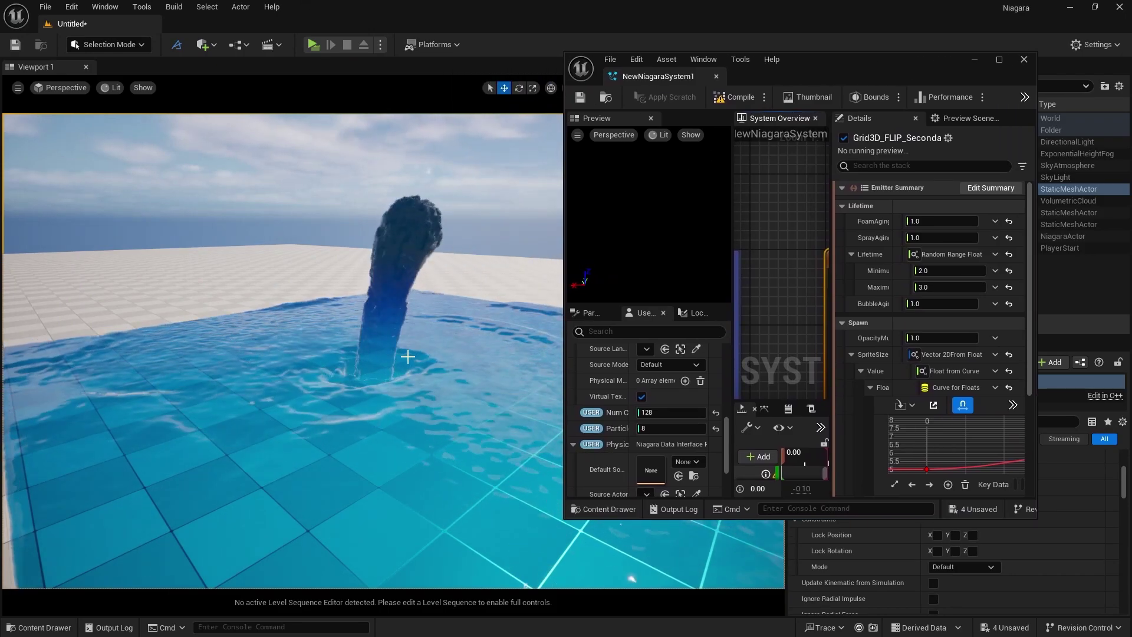
Select the NewNiagaraSystem1 fluid actor and browse its User Parameters in the Details panel
{"action": "left_click_drag", "start_coordinate": [919, 75], "coordinate": [517, 415]}
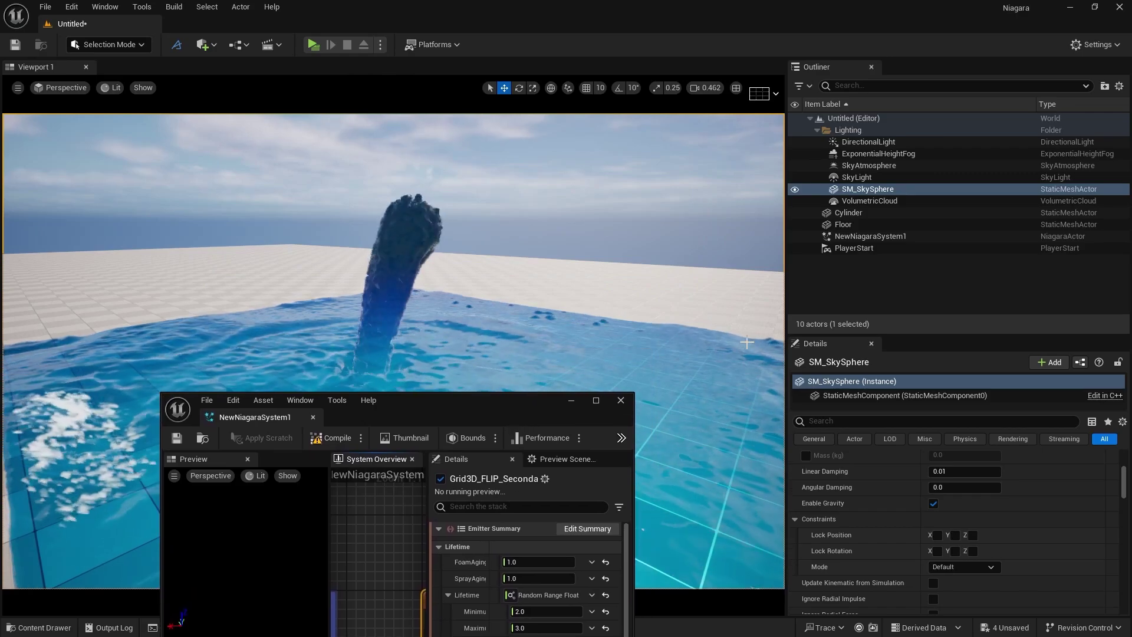
{"action": "left_click", "coordinate": [747, 342]}
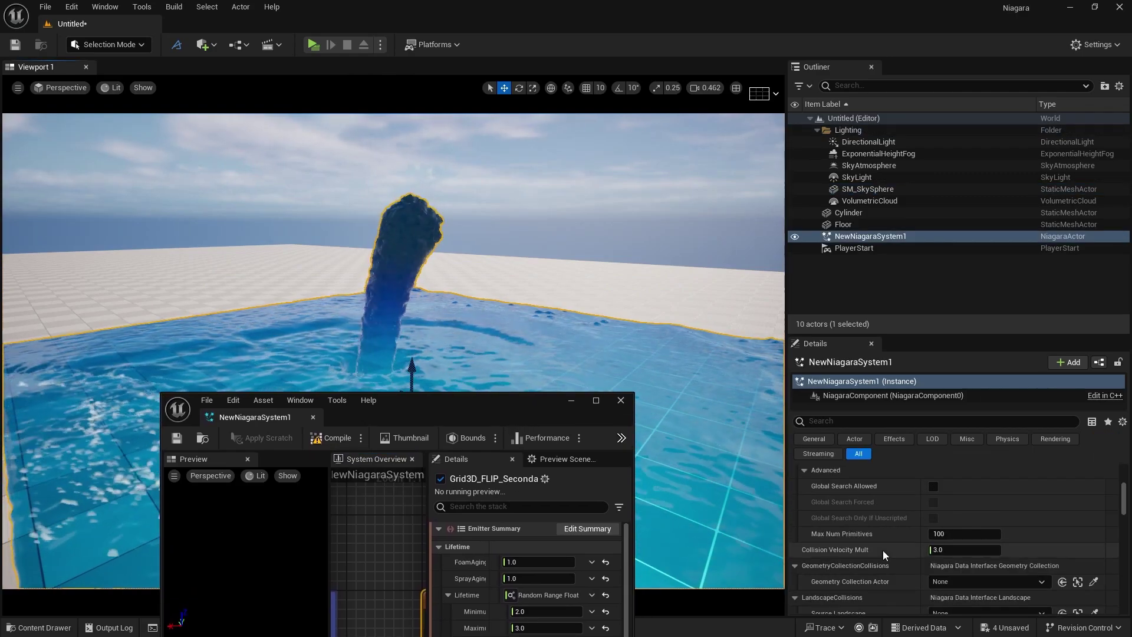
{"action": "scroll", "coordinate": [883, 550], "scroll_direction": "down", "scroll_amount": 6}
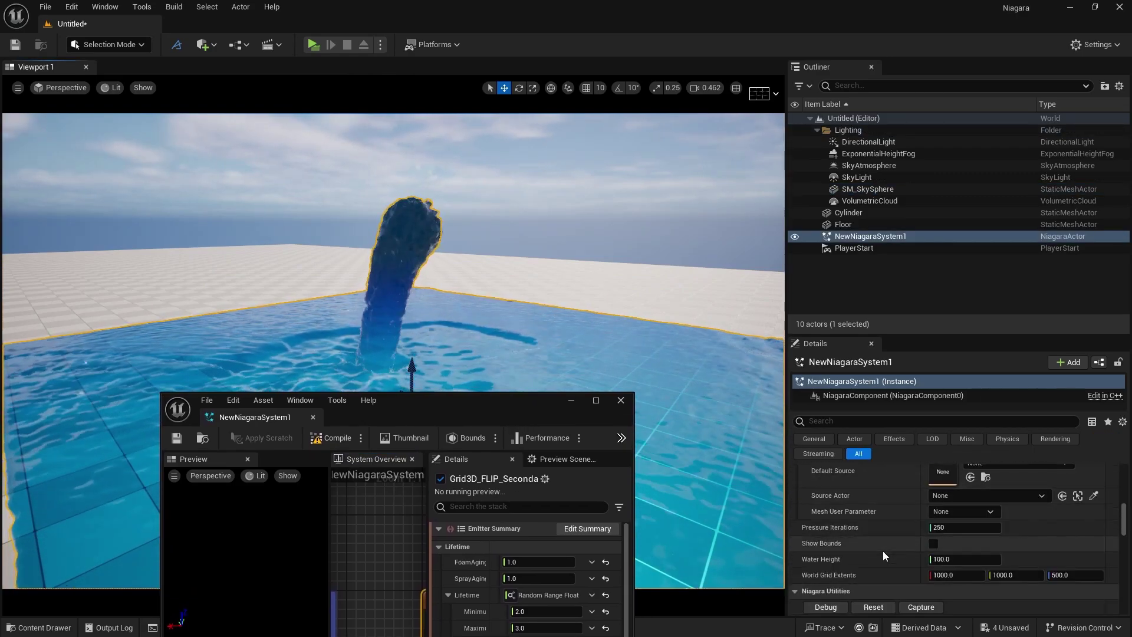
{"action": "scroll", "coordinate": [882, 551], "scroll_direction": "up", "scroll_amount": 5}
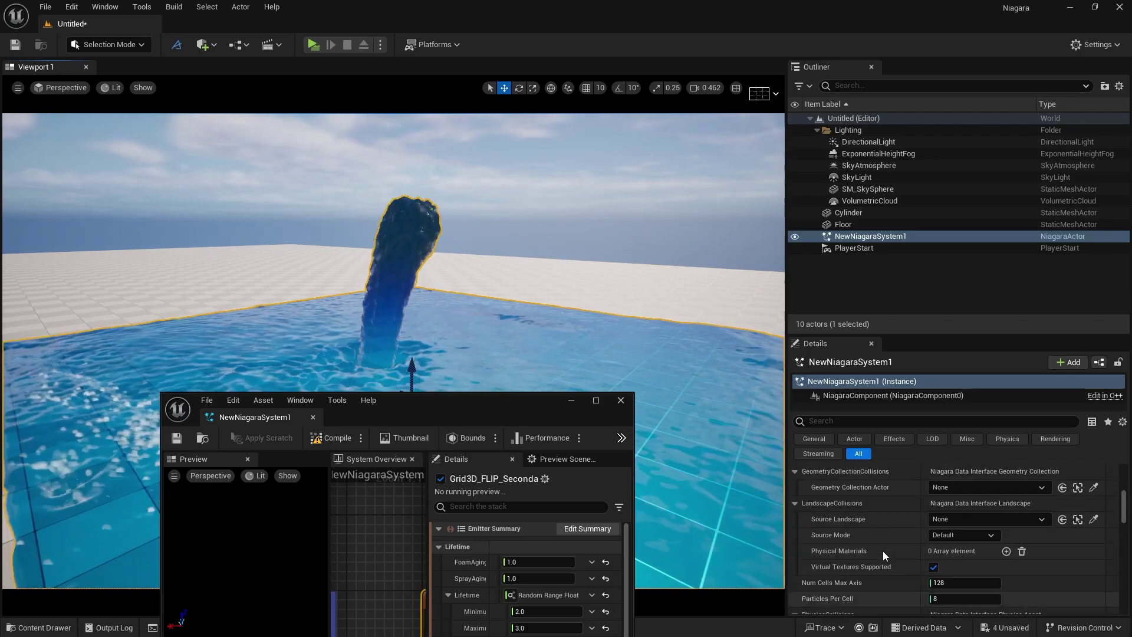
{"action": "scroll", "coordinate": [883, 551], "scroll_direction": "down", "scroll_amount": 4}
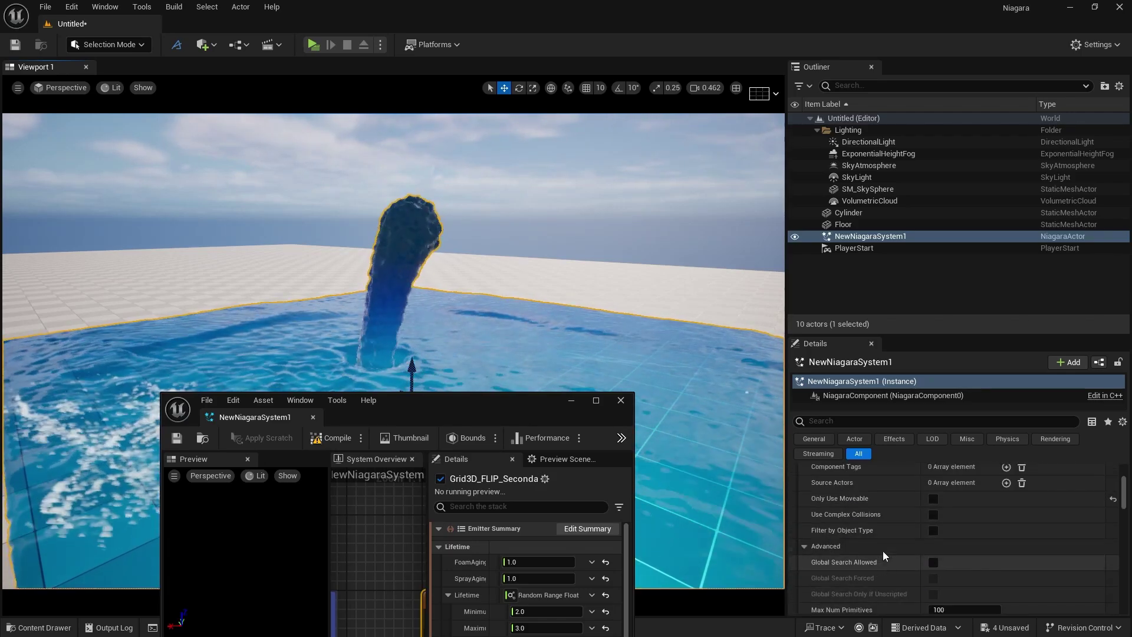
{"action": "scroll", "coordinate": [882, 550], "scroll_direction": "up", "scroll_amount": 2}
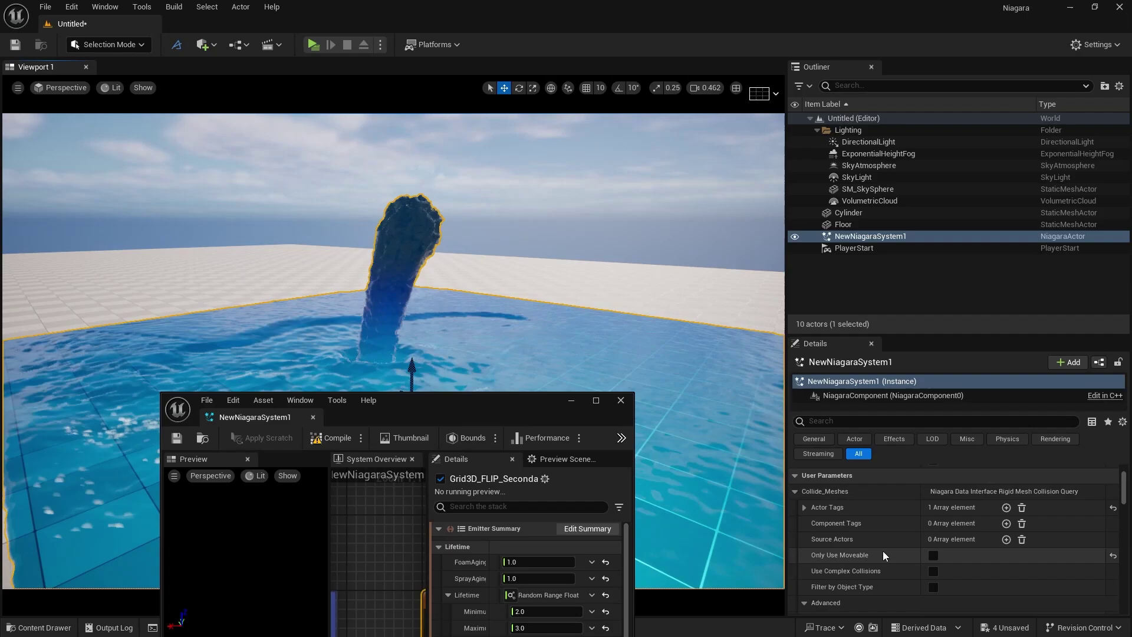
{"action": "scroll", "coordinate": [883, 551], "scroll_direction": "down", "scroll_amount": 2}
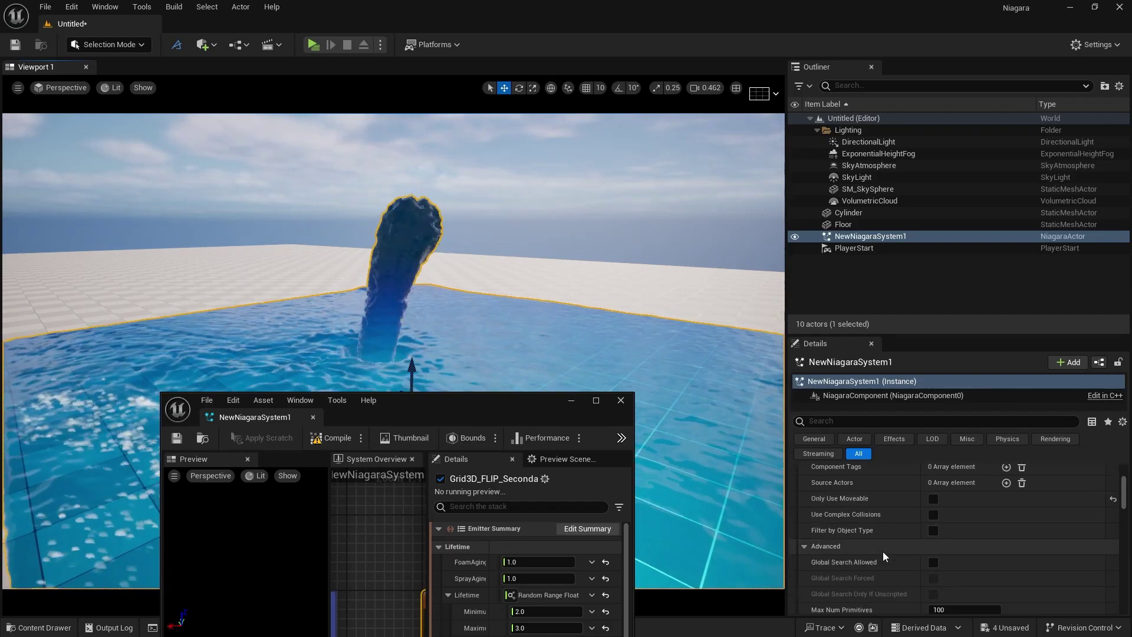
{"action": "scroll", "coordinate": [883, 551], "scroll_direction": "down", "scroll_amount": 4}
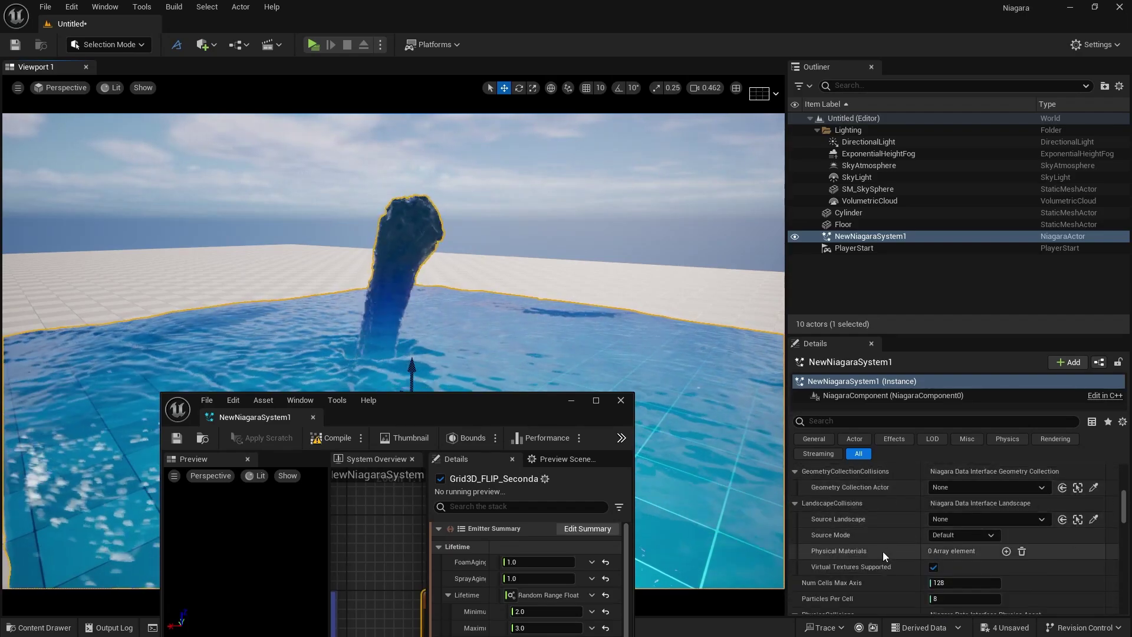
{"action": "scroll", "coordinate": [882, 551], "scroll_direction": "down", "scroll_amount": 2}
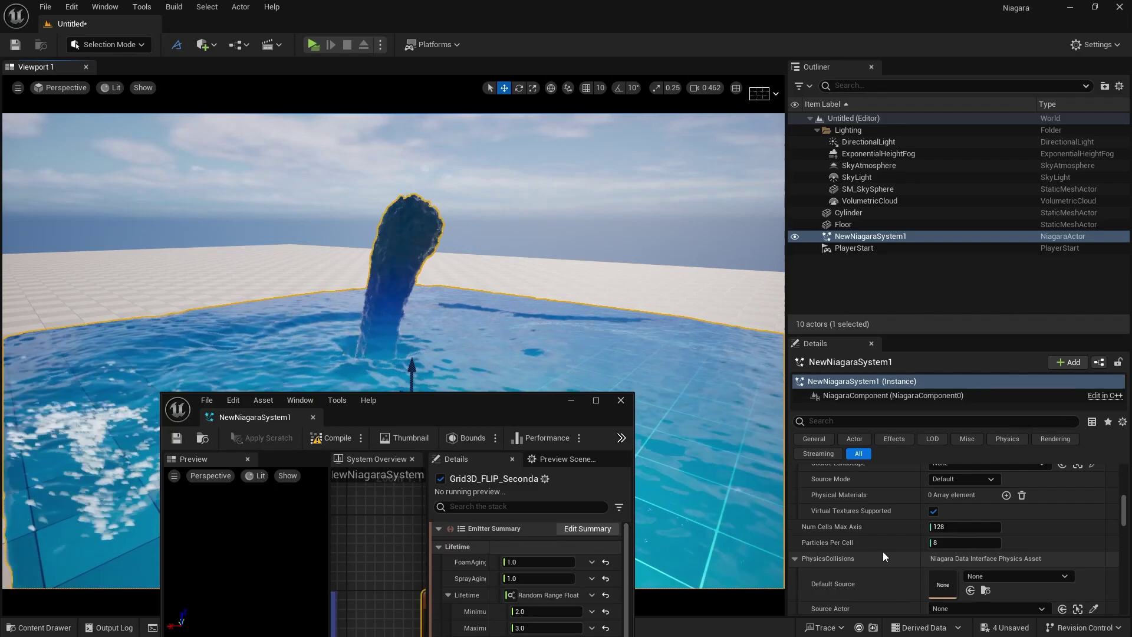
Try Num Cells Max Axis at 100, then restore it to 128
{"action": "left_click", "coordinate": [961, 526]}
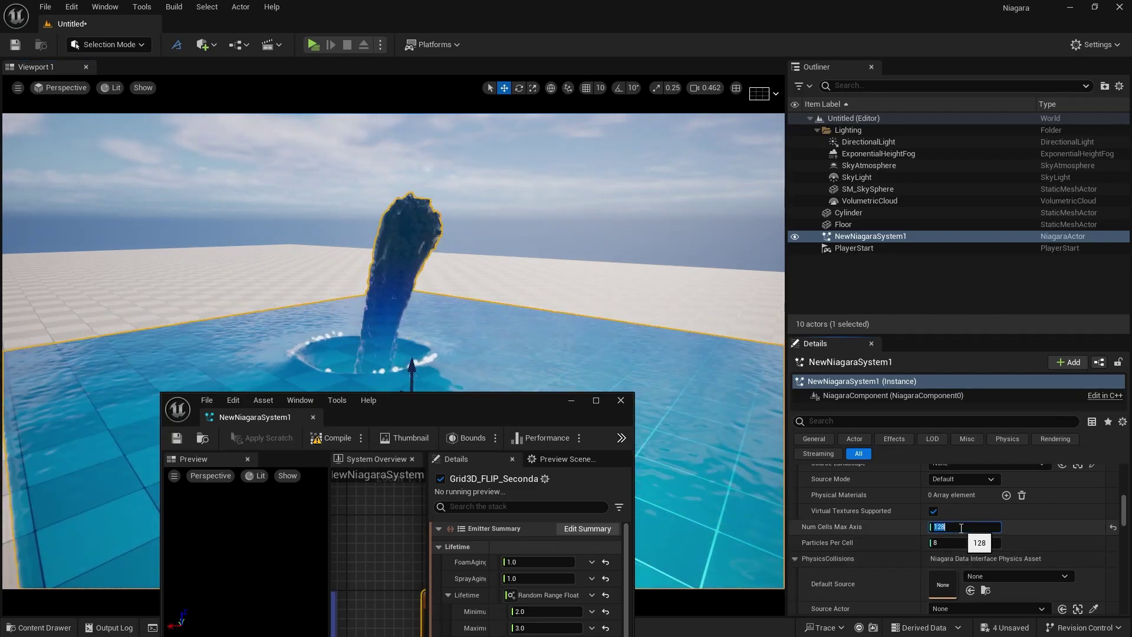
{"action": "type", "text": "100"}
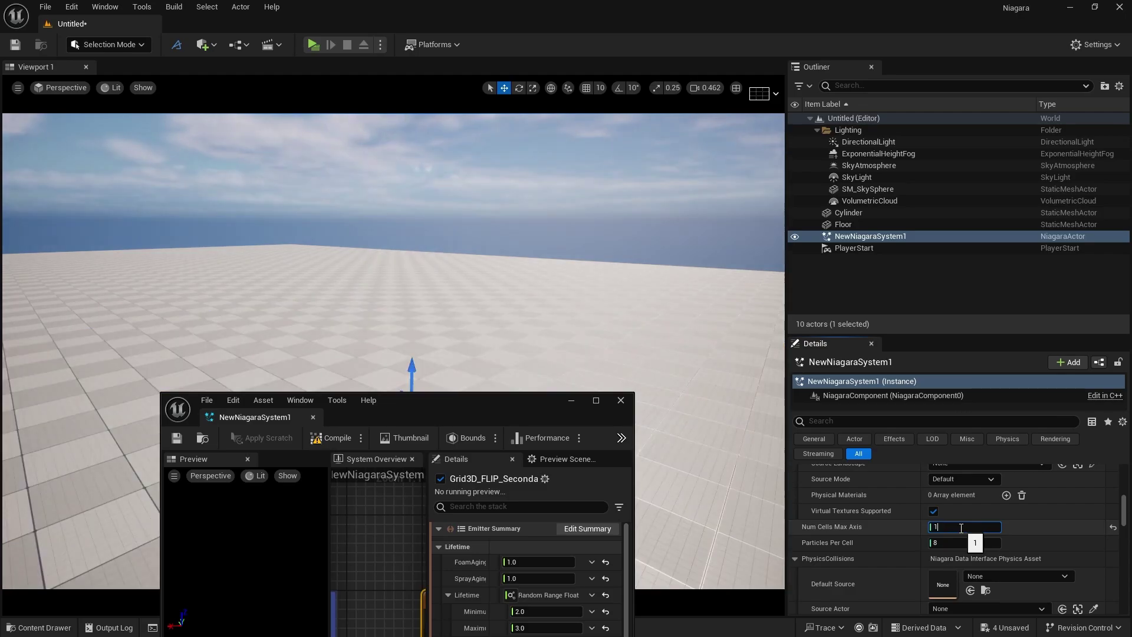
{"action": "key", "text": "Return"}
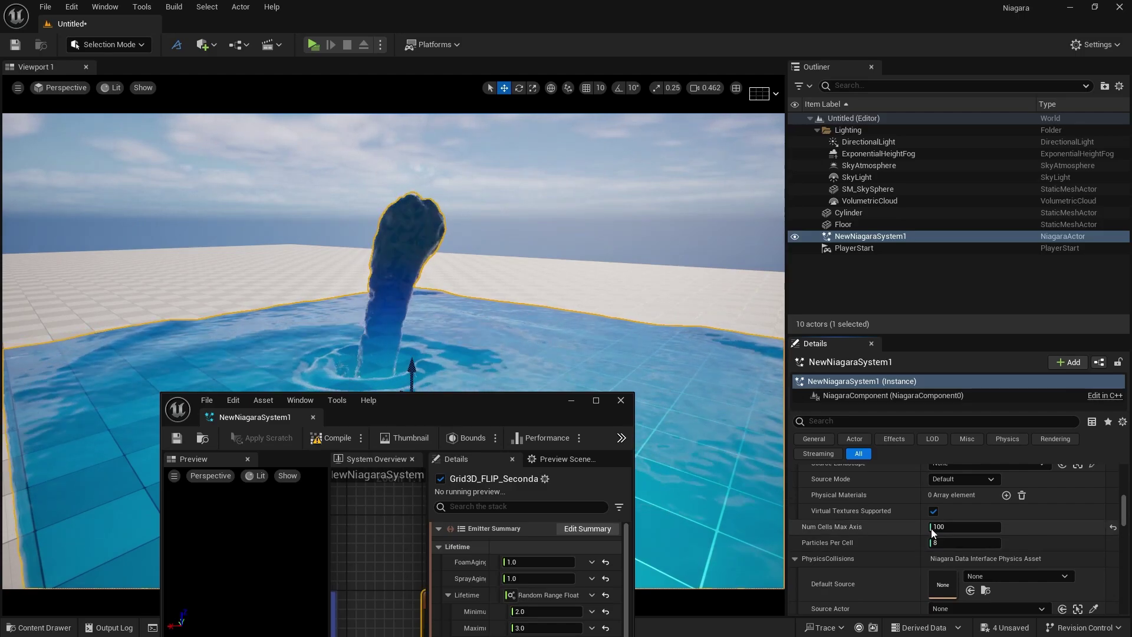
{"action": "left_click", "coordinate": [950, 528]}
{"action": "type", "text": "128"}
{"action": "key", "text": "Return"}
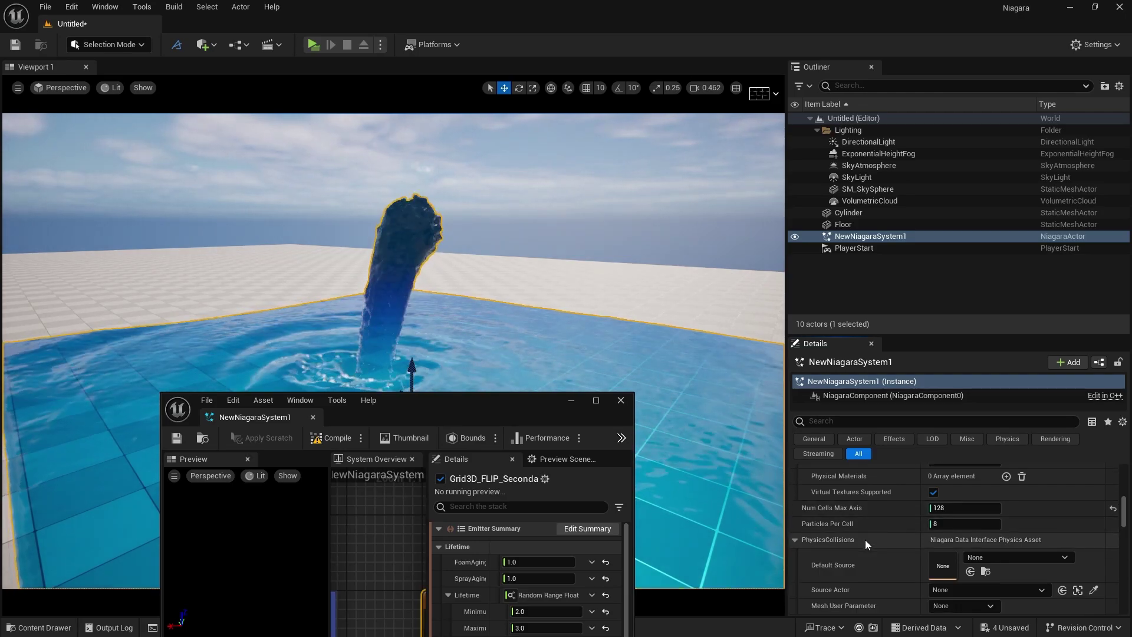
Set Num Cells Max Axis to 164 and rearrange the Niagara editor window
{"action": "scroll", "coordinate": [865, 539], "scroll_direction": "down", "scroll_amount": 1}
{"action": "left_click_drag", "start_coordinate": [488, 407], "coordinate": [540, 515]}
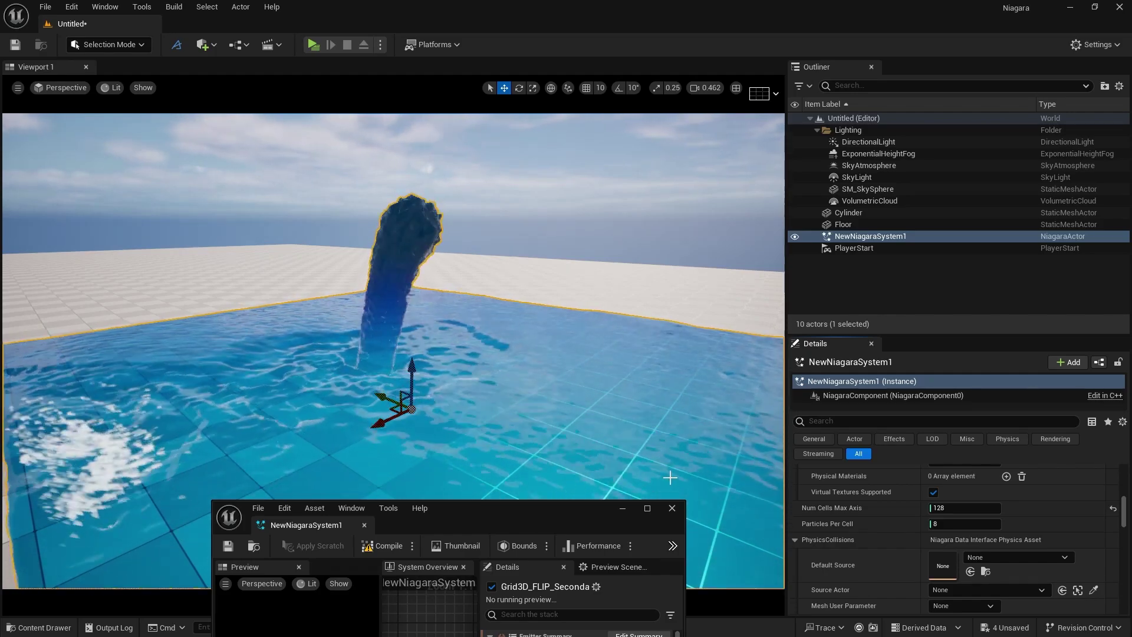
{"action": "left_click", "coordinate": [941, 508]}
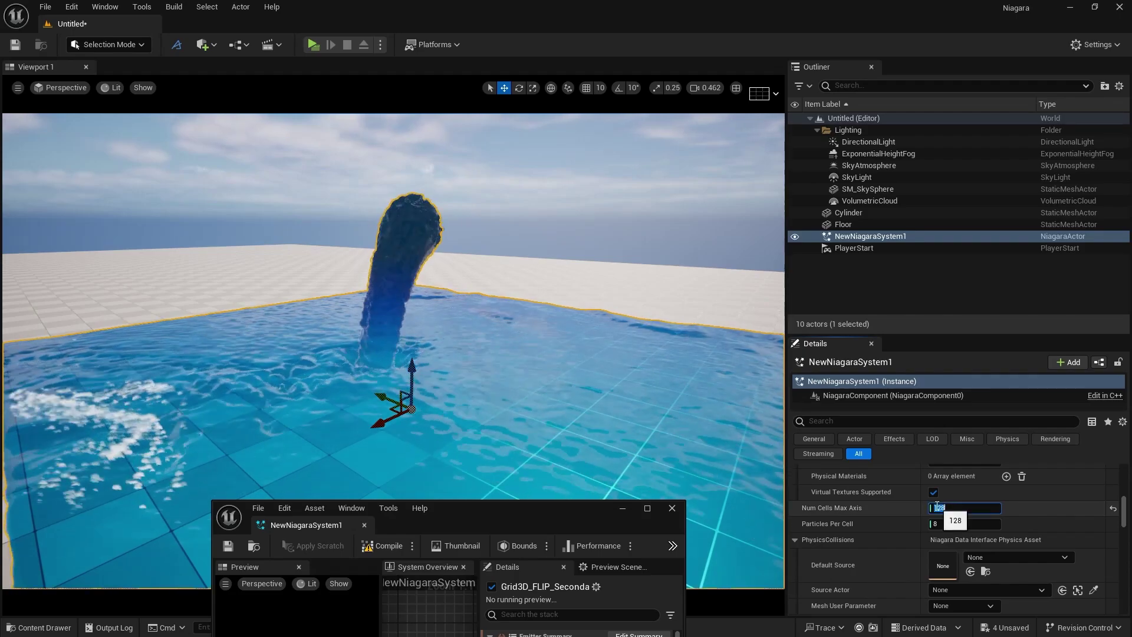
{"action": "type", "text": "164"}
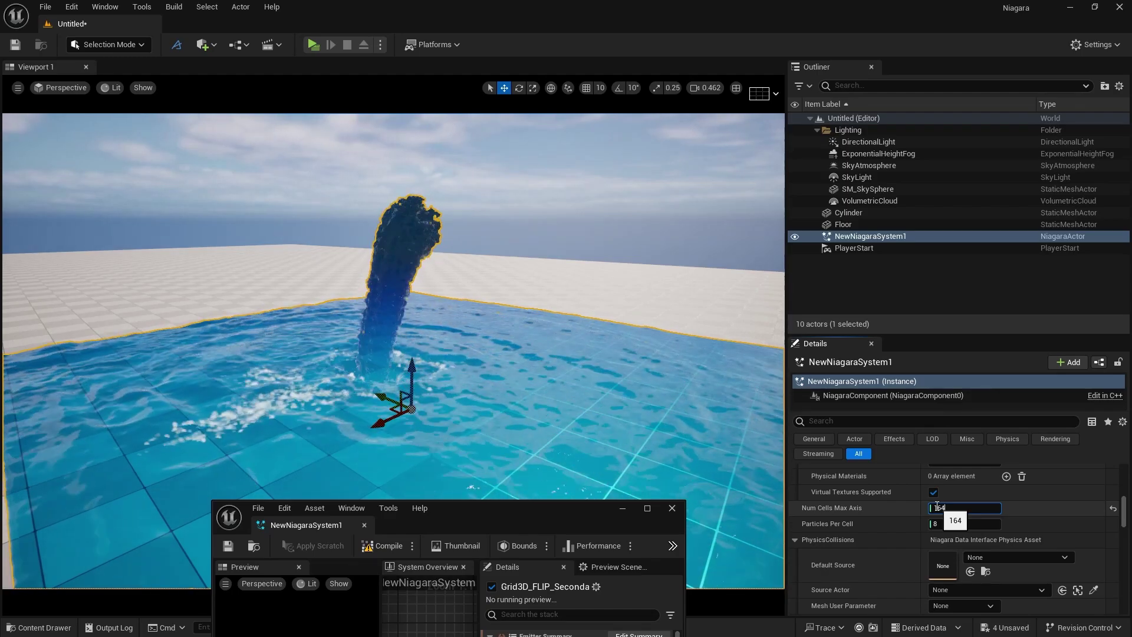
{"action": "left_click_drag", "start_coordinate": [584, 523], "coordinate": [634, 251]}
{"action": "left_click_drag", "start_coordinate": [732, 288], "coordinate": [916, 287]}
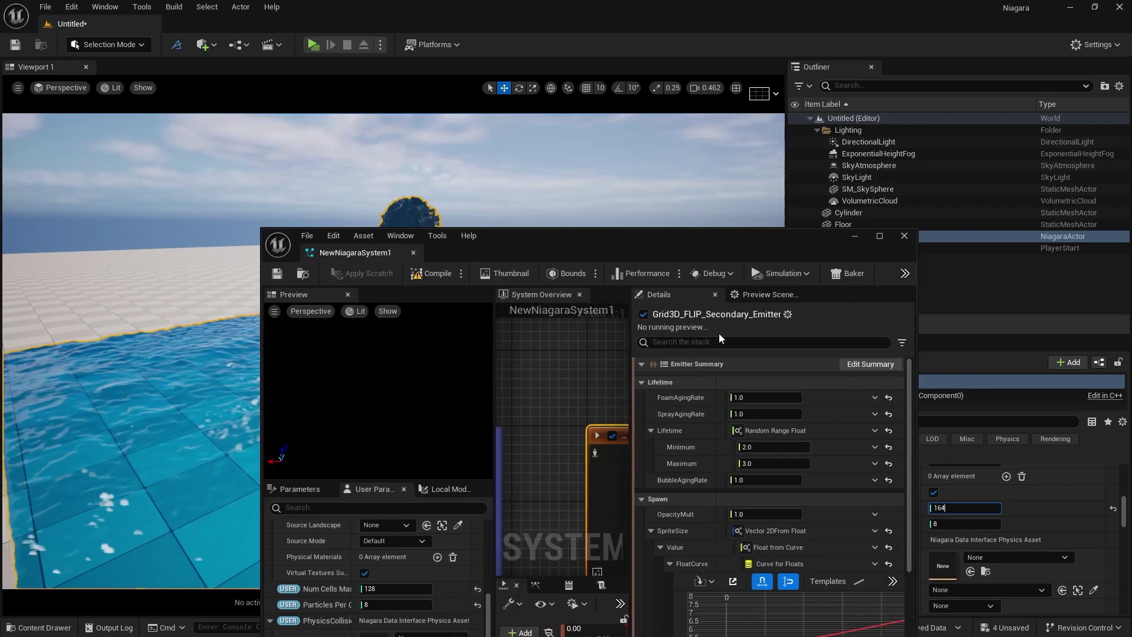
{"action": "left_click", "coordinate": [844, 237]}
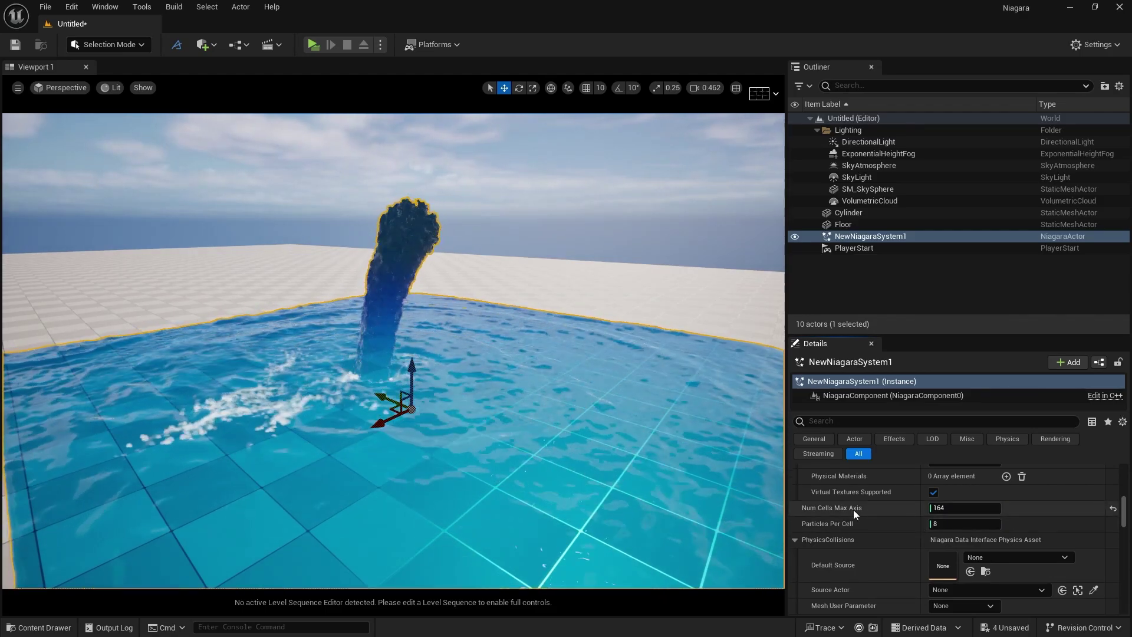
{"action": "scroll", "coordinate": [866, 511], "scroll_direction": "down", "scroll_amount": 1}
Set Pressure Iterations to 300 and briefly toggle Show Bounds on and off
{"action": "scroll", "coordinate": [866, 510], "scroll_direction": "down", "scroll_amount": 2}
{"action": "left_click", "coordinate": [956, 528]}
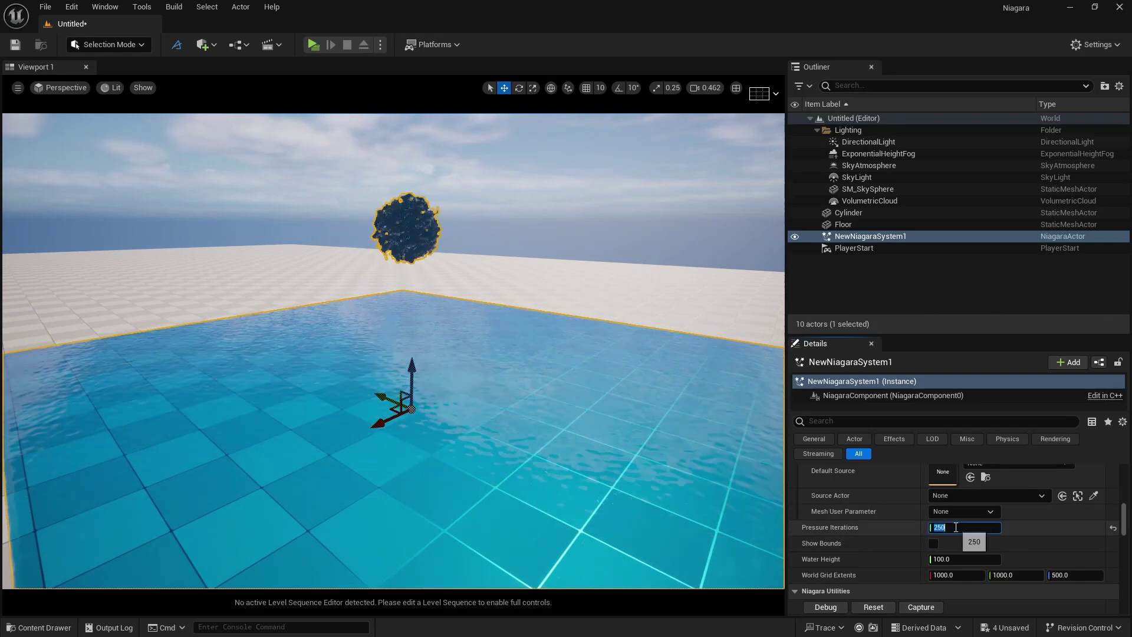
{"action": "type", "text": "300"}
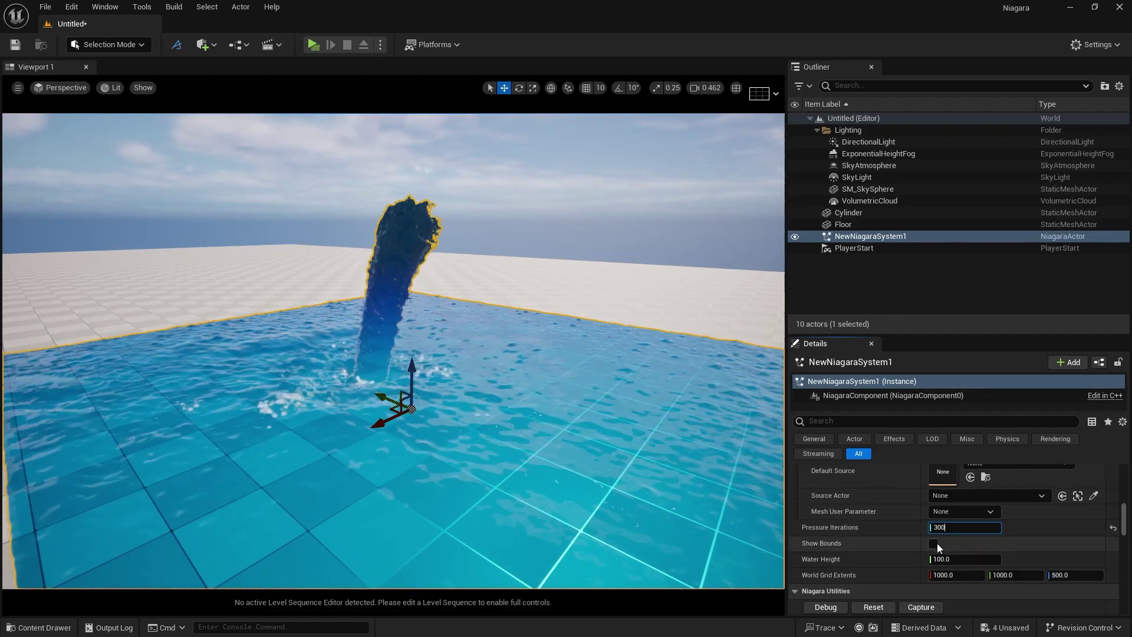
{"action": "left_click", "coordinate": [936, 543]}
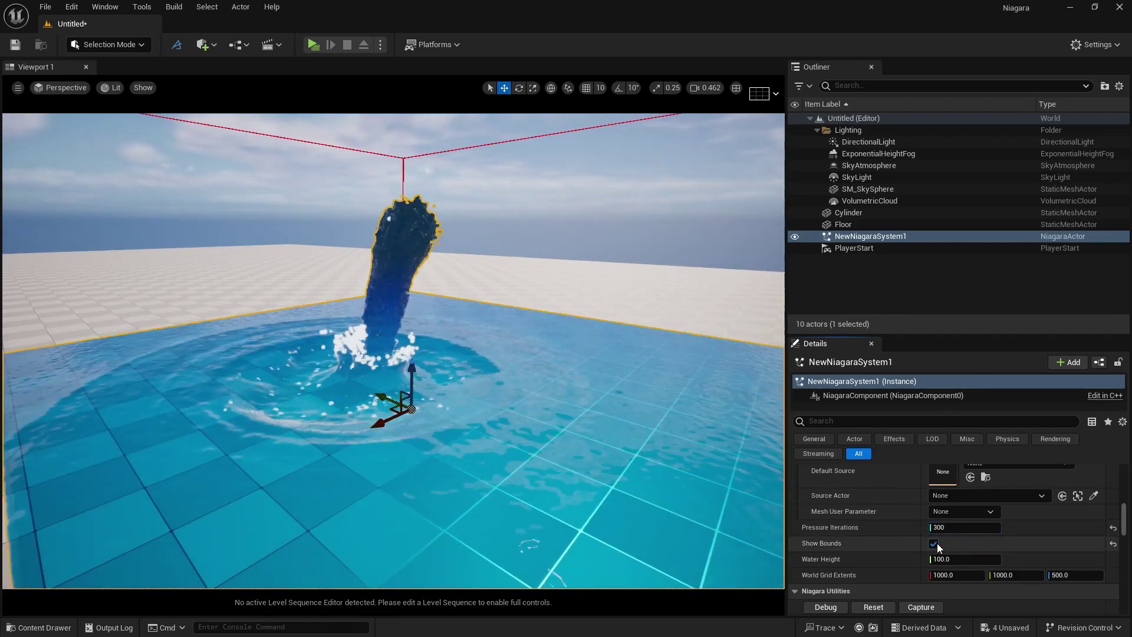
{"action": "left_click", "coordinate": [937, 543]}
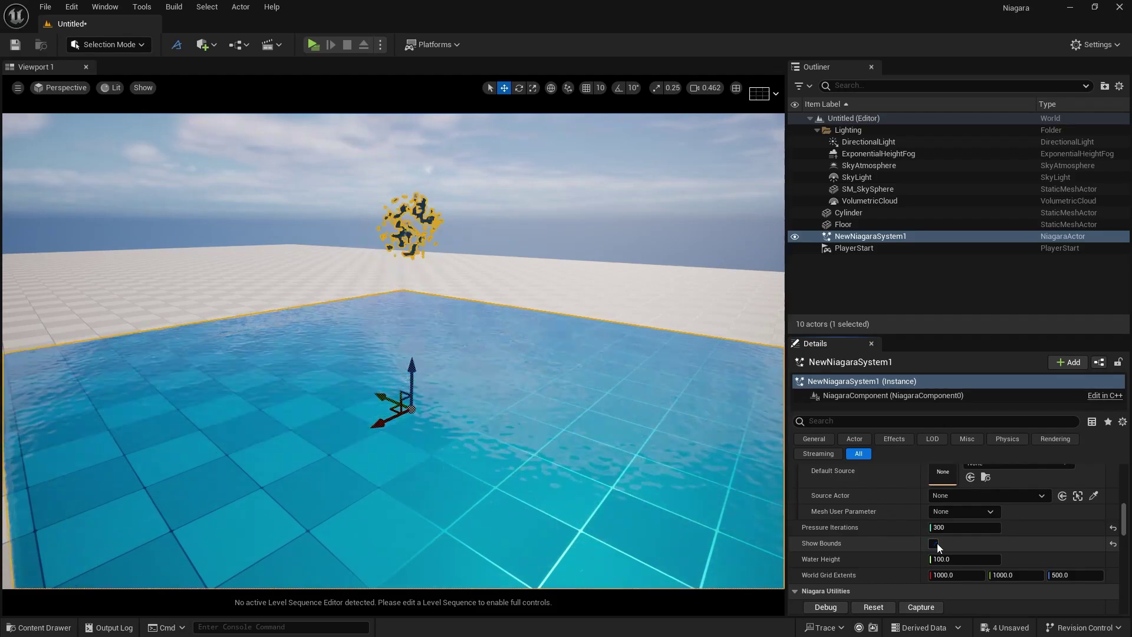
Toggle Auto Activate repeatedly to restart the fluid simulation
{"action": "scroll", "coordinate": [937, 544], "scroll_direction": "down", "scroll_amount": 3}
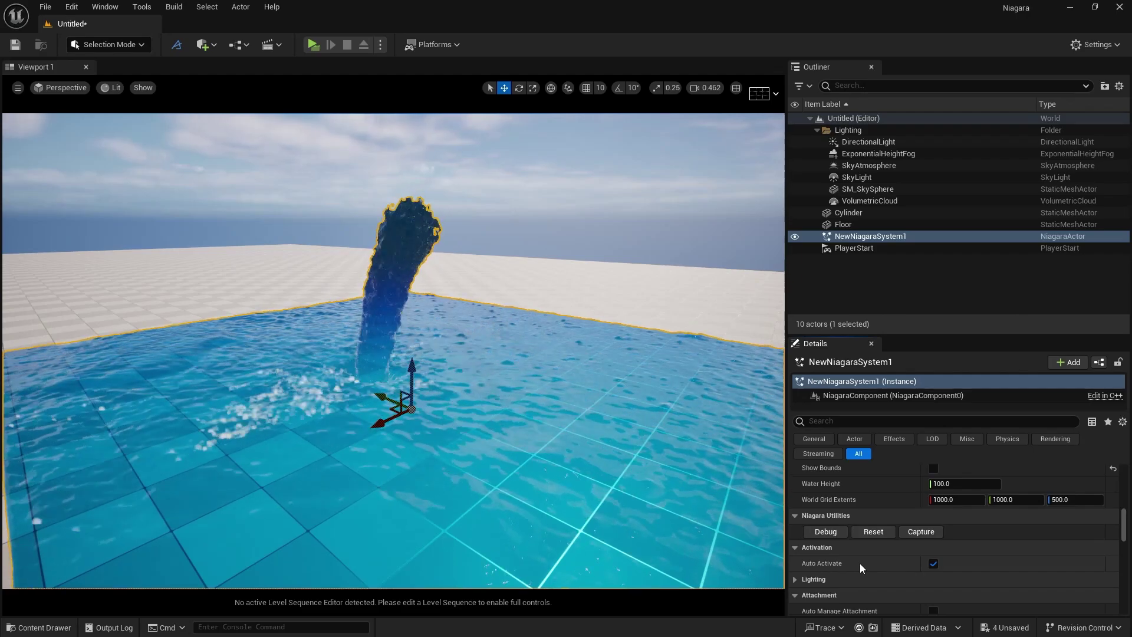
{"action": "double_click", "coordinate": [933, 565]}
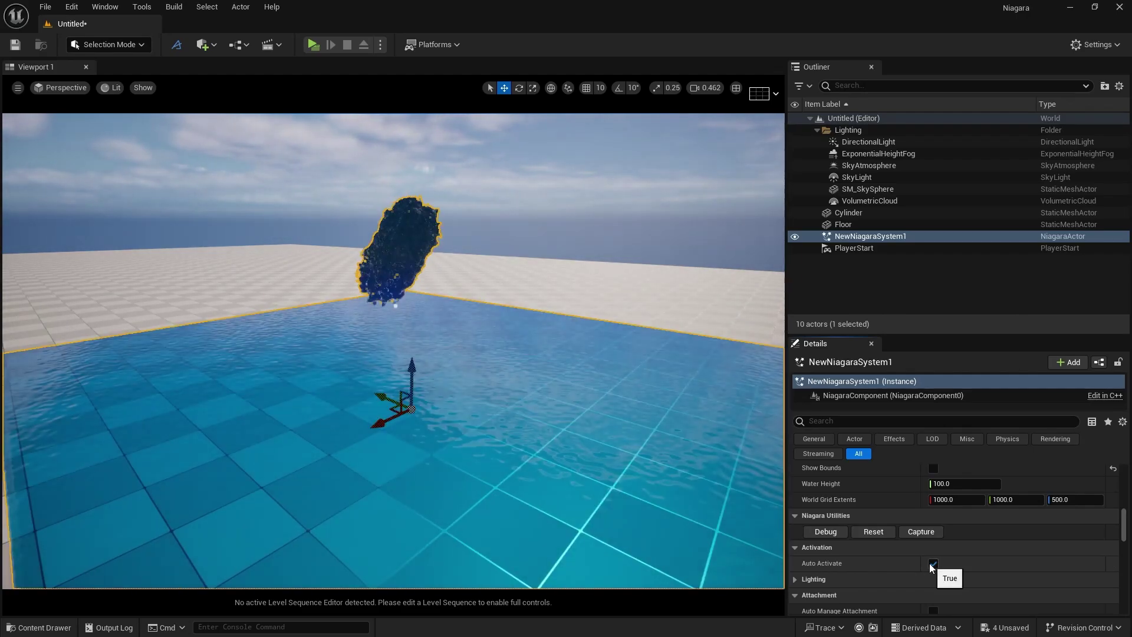
{"action": "double_click", "coordinate": [932, 565]}
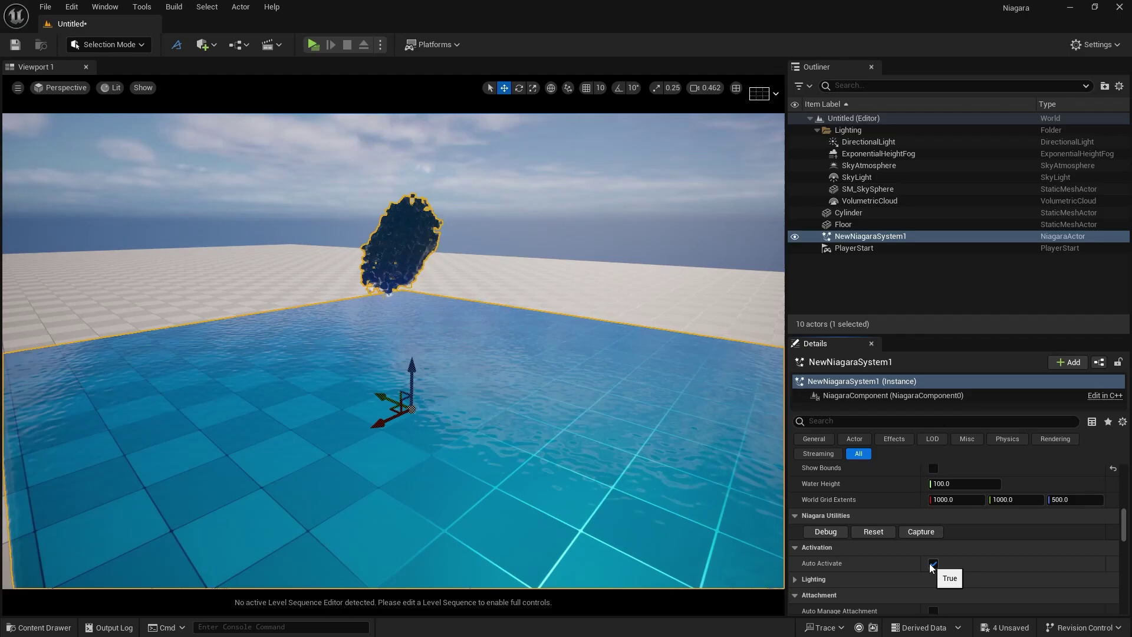
{"action": "double_click", "coordinate": [932, 565]}
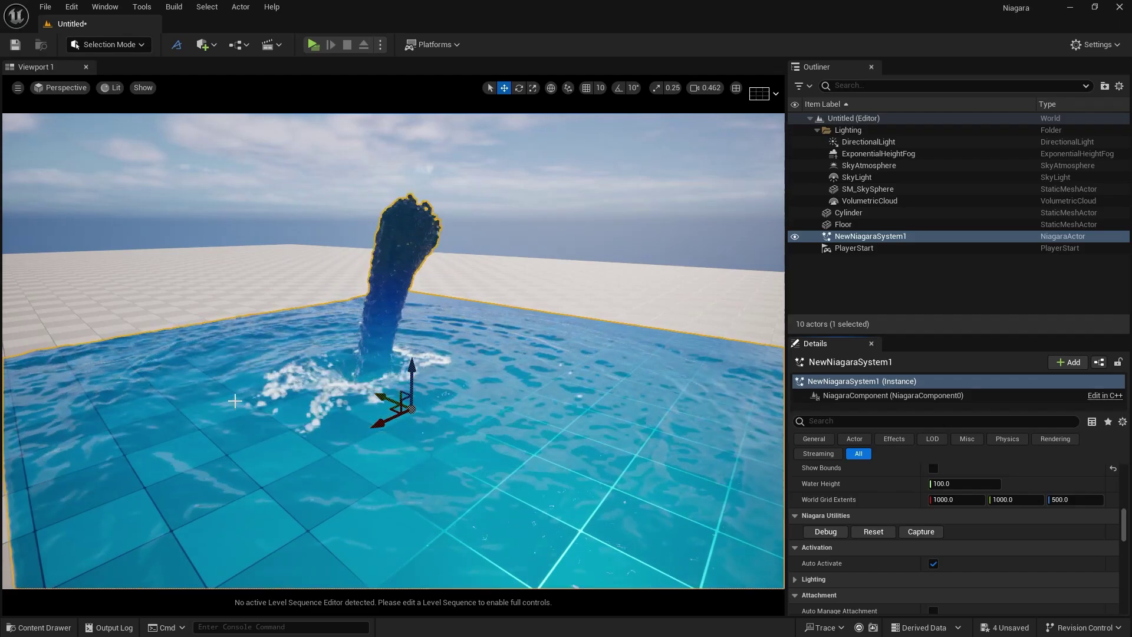
{"action": "scroll", "coordinate": [865, 522], "scroll_direction": "up", "scroll_amount": 2}
{"action": "scroll", "coordinate": [865, 518], "scroll_direction": "up", "scroll_amount": 8}
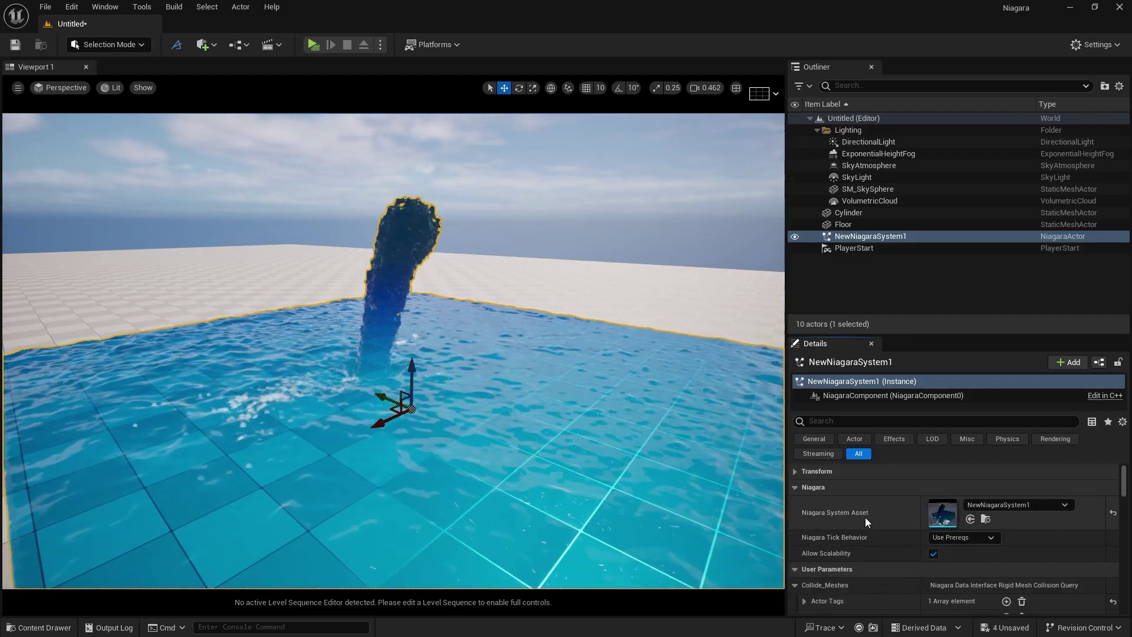
Open NewNiagaraSystem1 in the Niagara editor and reveal the secondary emitter's full name
{"action": "double_click", "coordinate": [943, 513]}
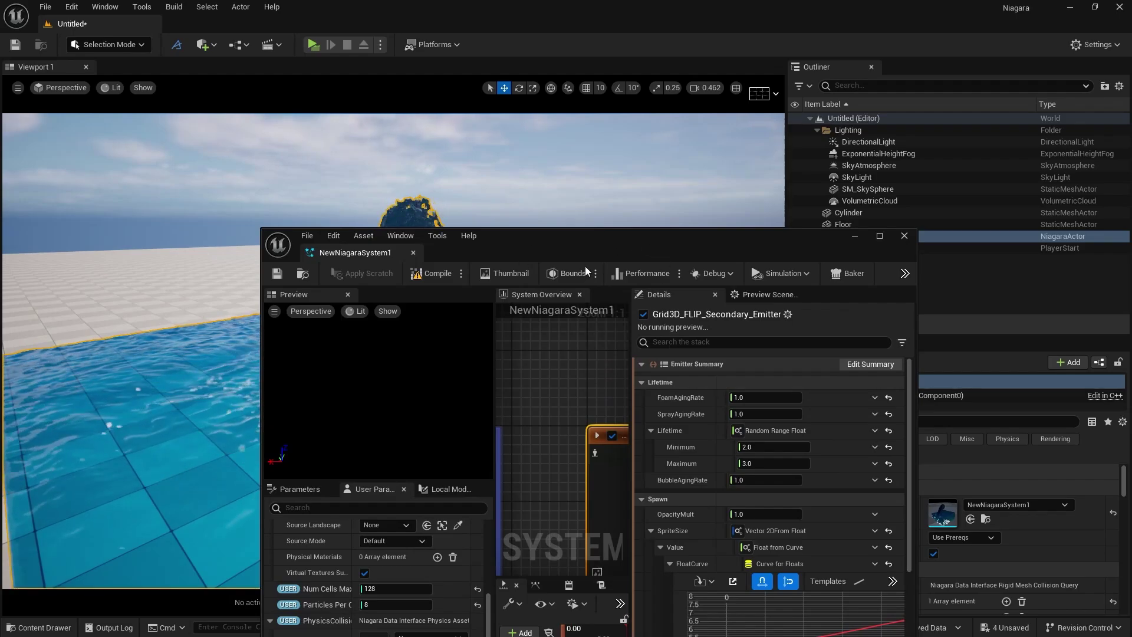
{"action": "left_click_drag", "start_coordinate": [589, 253], "coordinate": [687, 128]}
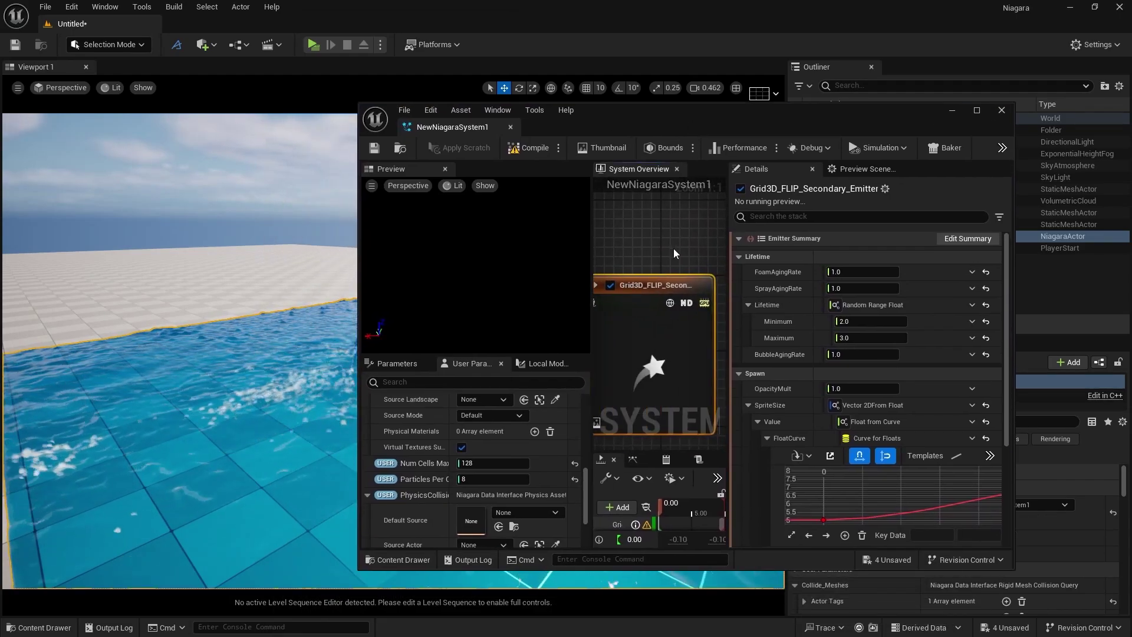
{"action": "double_click", "coordinate": [661, 285]}
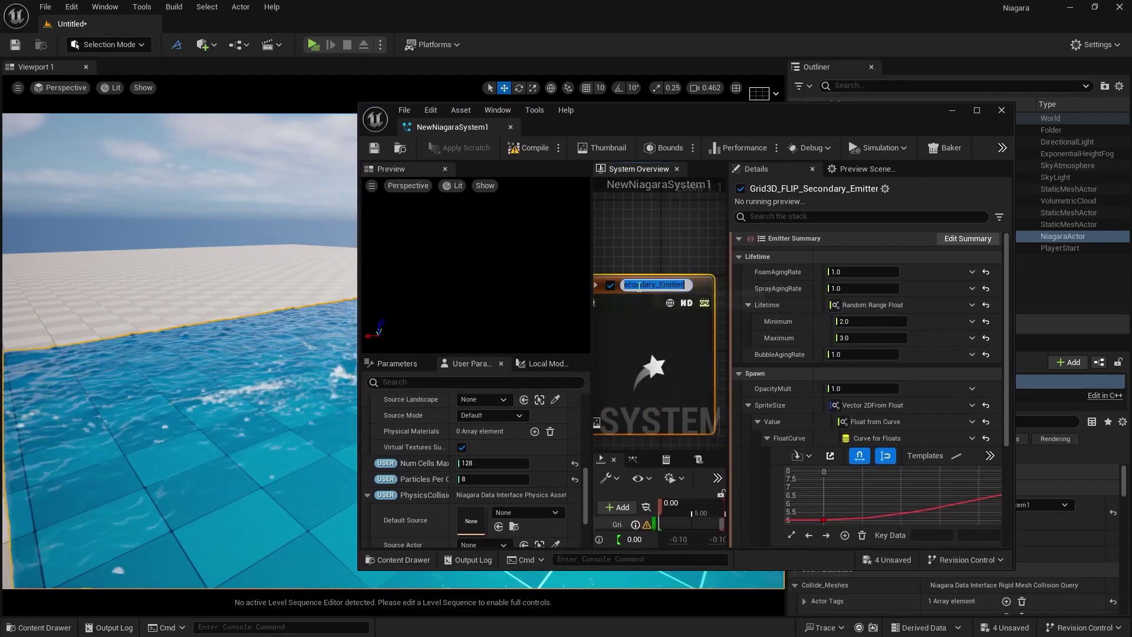
{"action": "key", "text": "Escape"}
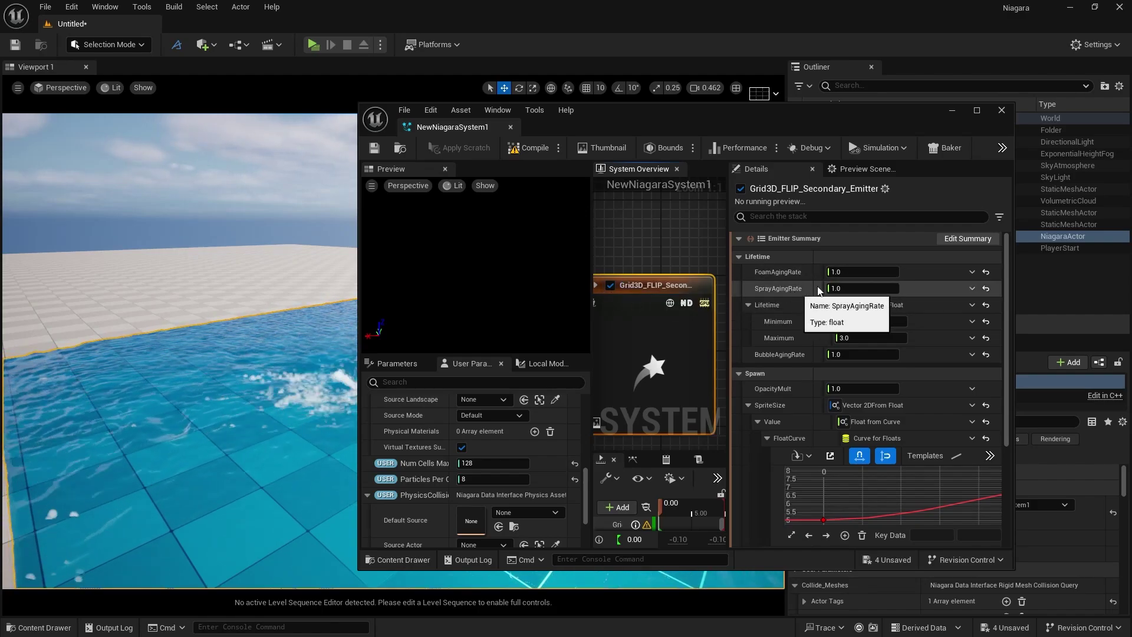
Set the secondary emitter's FoamAgingRate and SprayAgingRate to 0.3
{"action": "key", "text": "Return"}
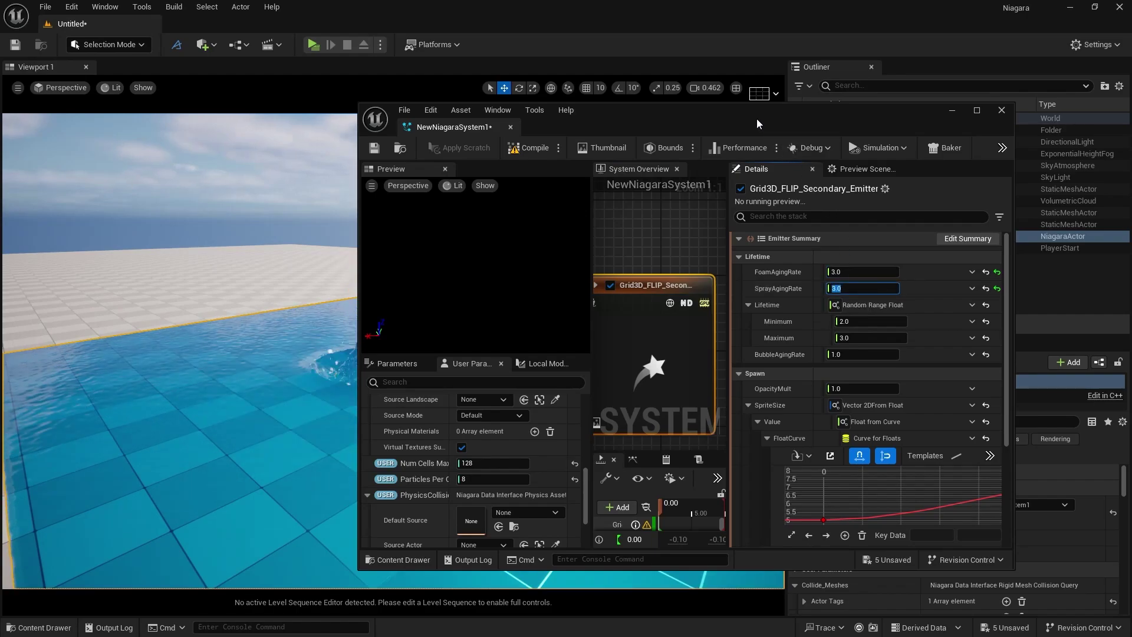
{"action": "left_click_drag", "start_coordinate": [756, 118], "coordinate": [922, 99]}
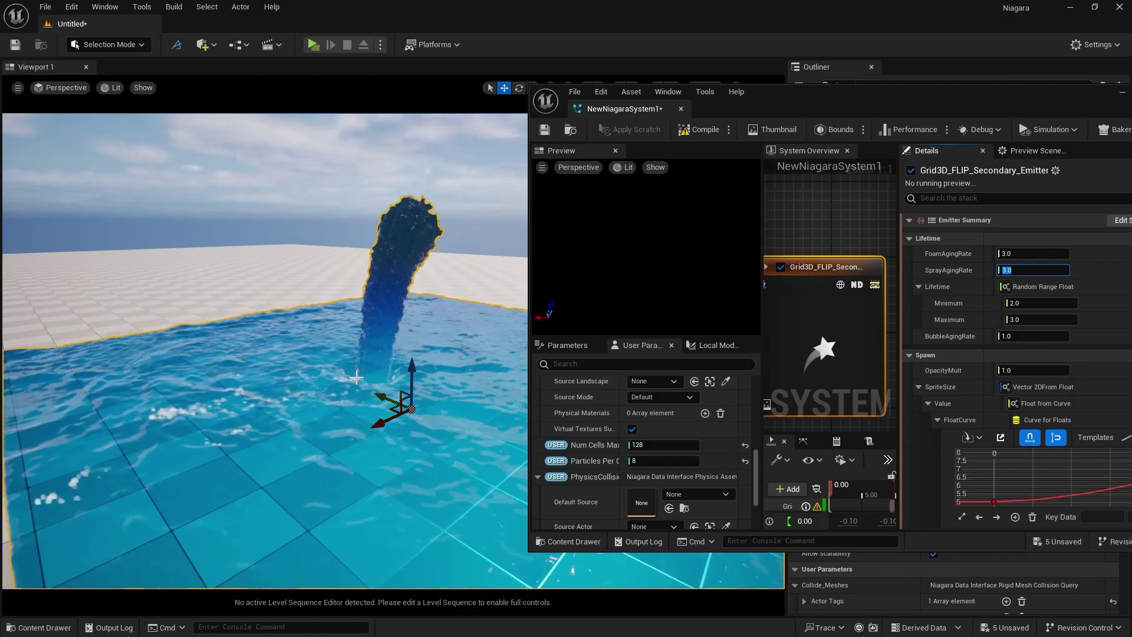
{"action": "key", "text": "Return"}
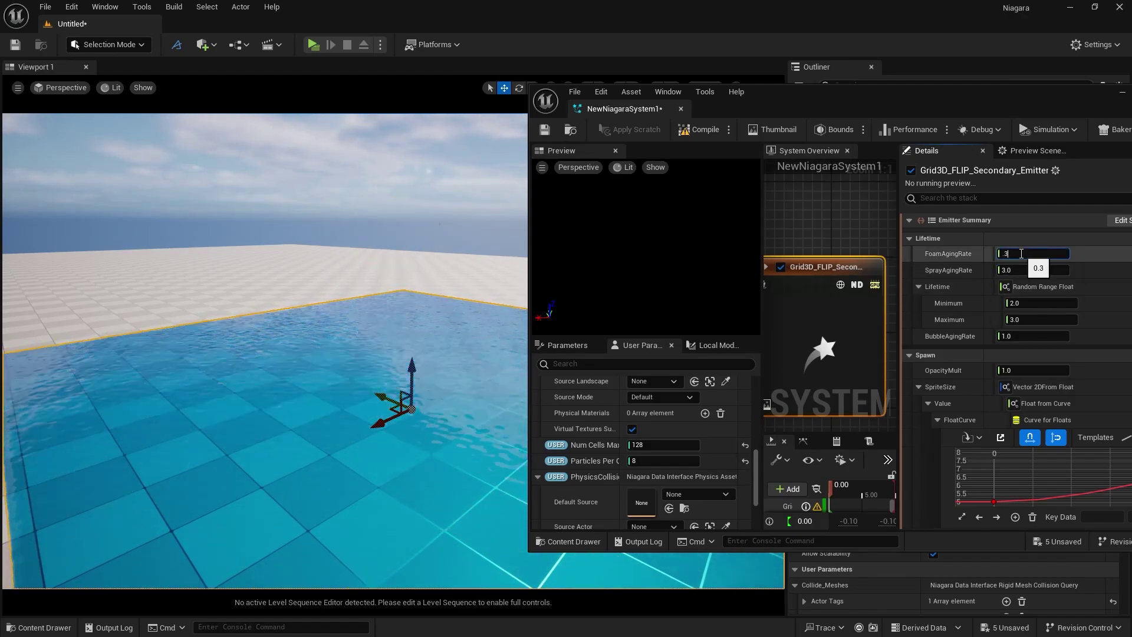
{"action": "key", "text": "Return"}
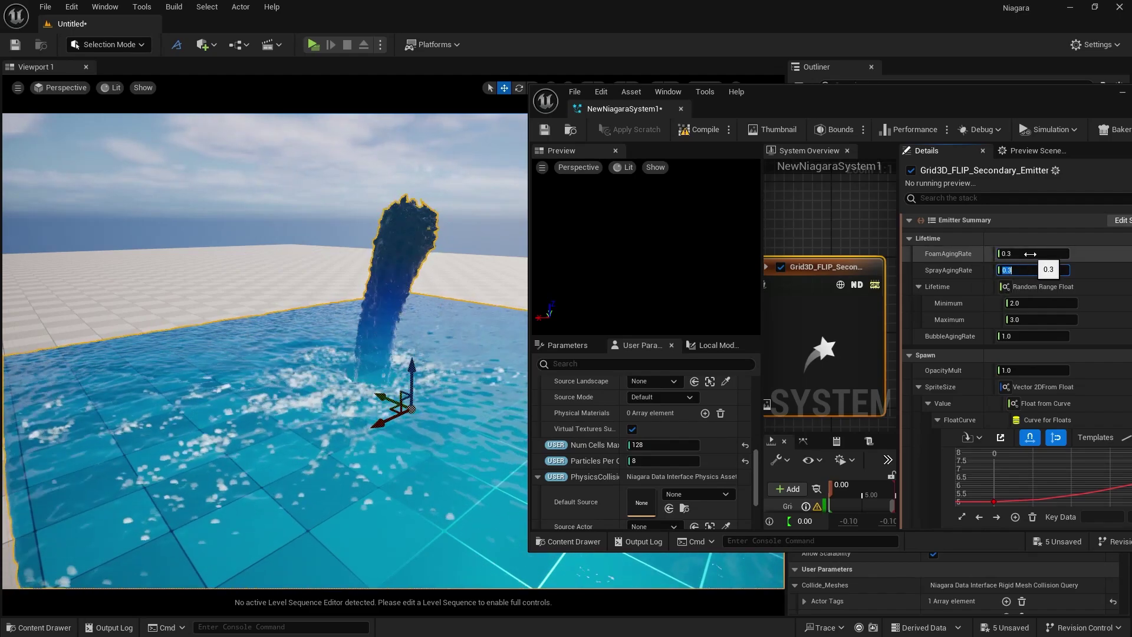
{"action": "left_click_drag", "start_coordinate": [968, 105], "coordinate": [899, 108]}
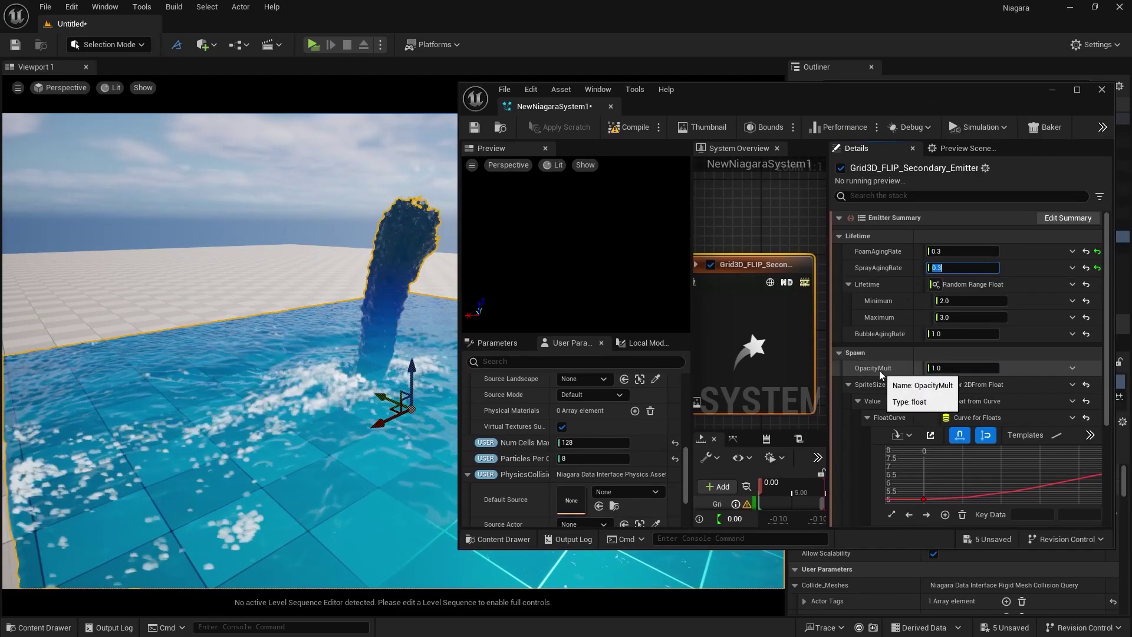
Set the secondary emitter's OpacityMult to 0.4
{"action": "left_click", "coordinate": [963, 369]}
{"action": "left_click", "coordinate": [964, 368]}
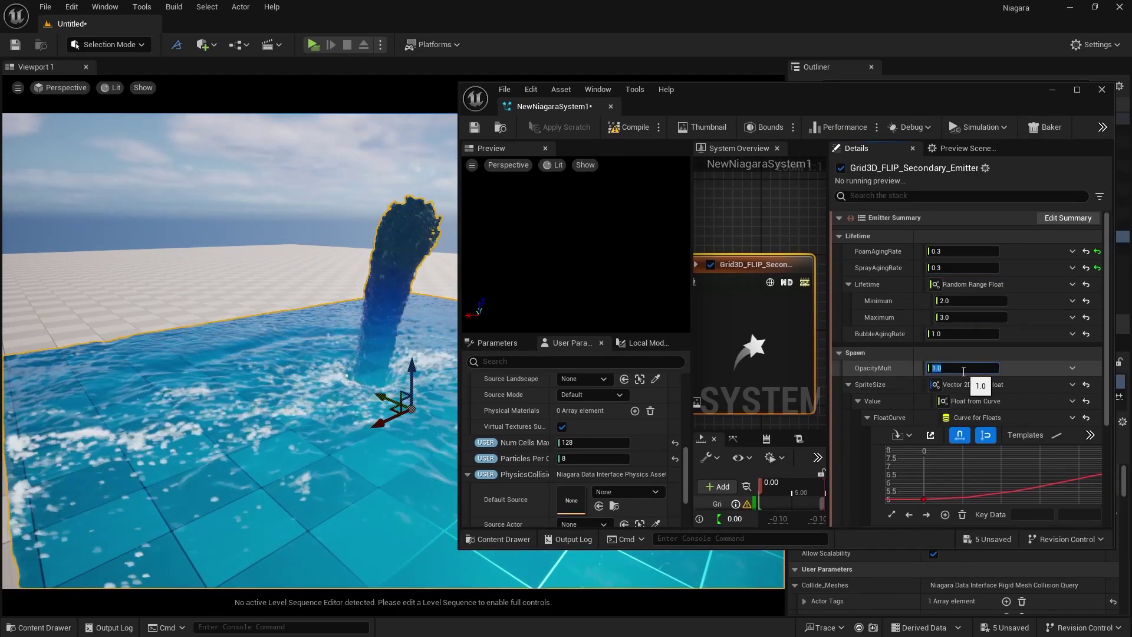
{"action": "key", "text": "BackSpace"}
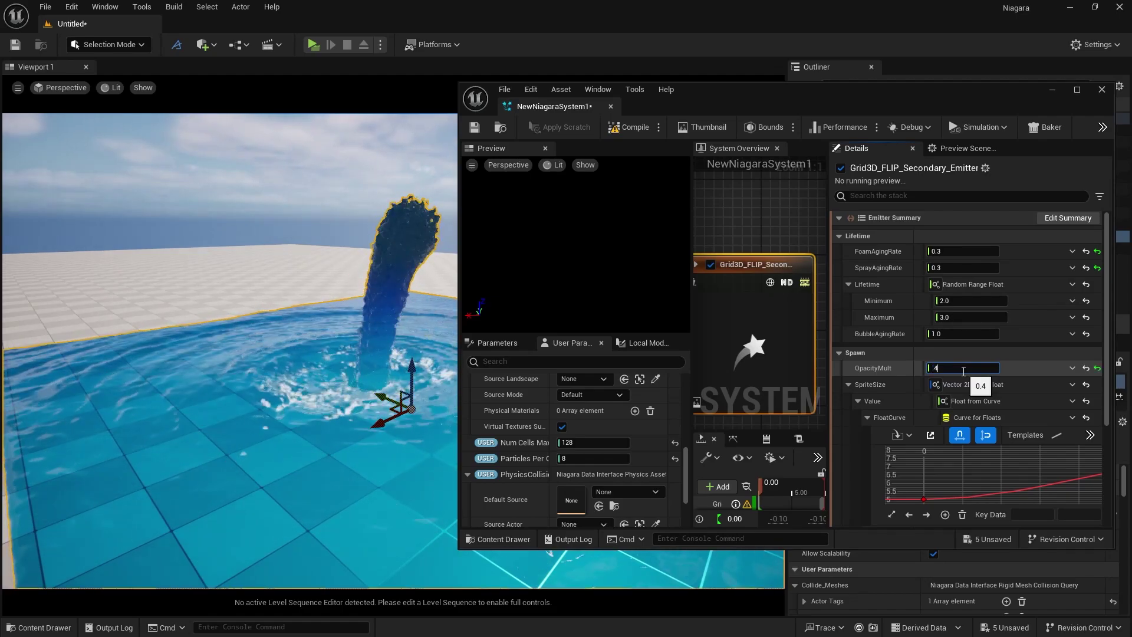
Set the sprite size Scale Curve to 0.7
{"action": "scroll", "coordinate": [898, 369], "scroll_direction": "down", "scroll_amount": 2}
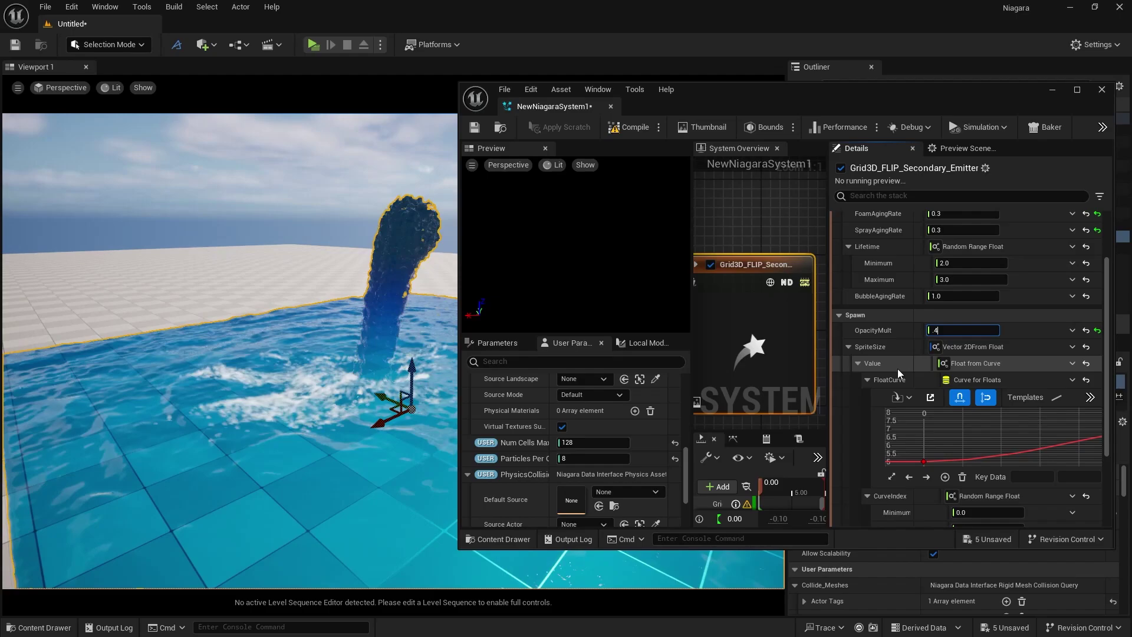
{"action": "scroll", "coordinate": [864, 376], "scroll_direction": "down", "scroll_amount": 3}
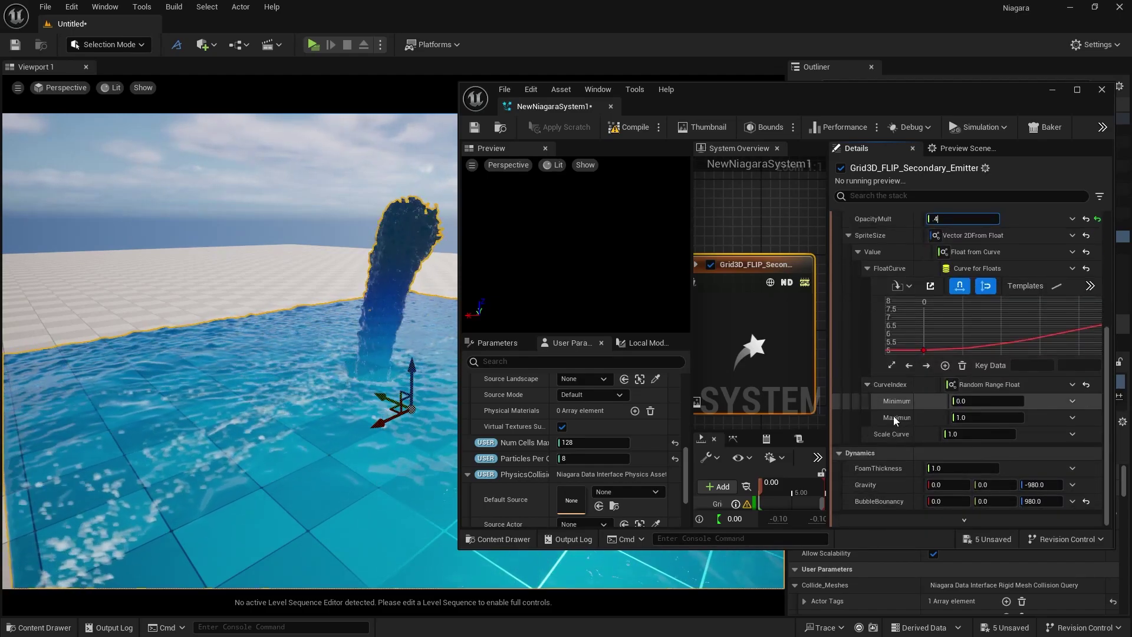
{"action": "left_click", "coordinate": [950, 434]}
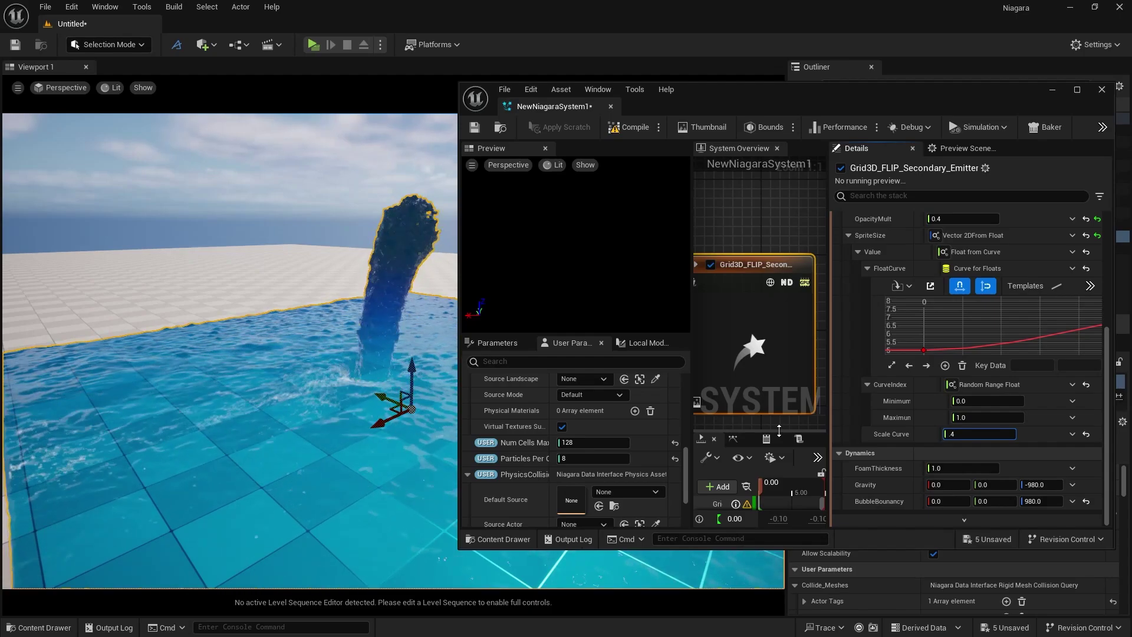
{"action": "left_click_drag", "start_coordinate": [767, 89], "coordinate": [817, 87]}
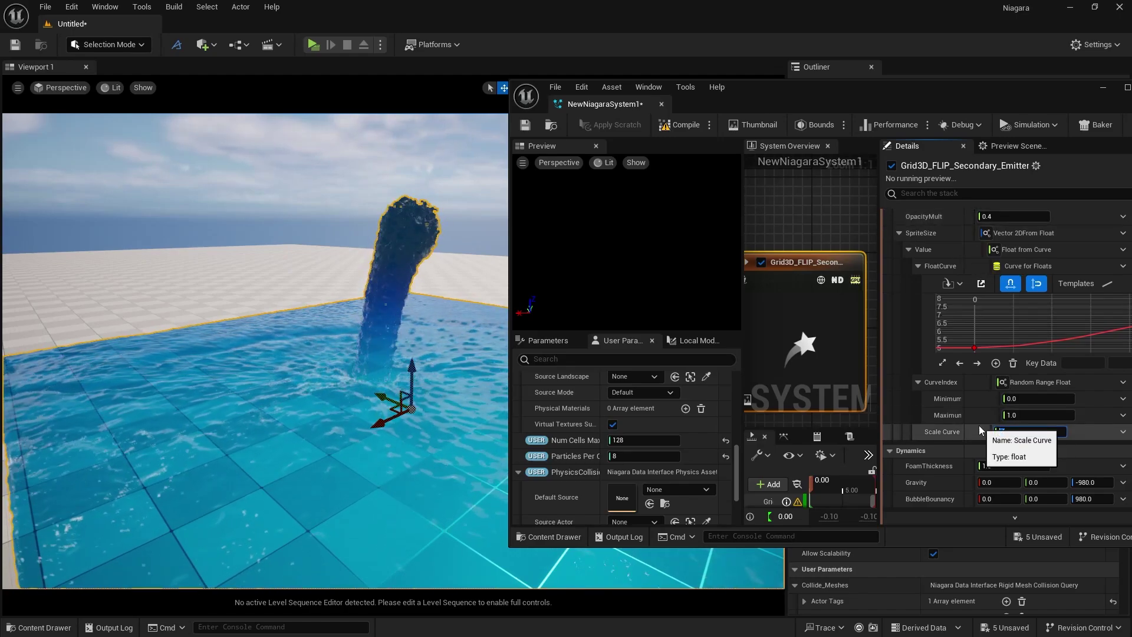
{"action": "type", "text": ".7"}
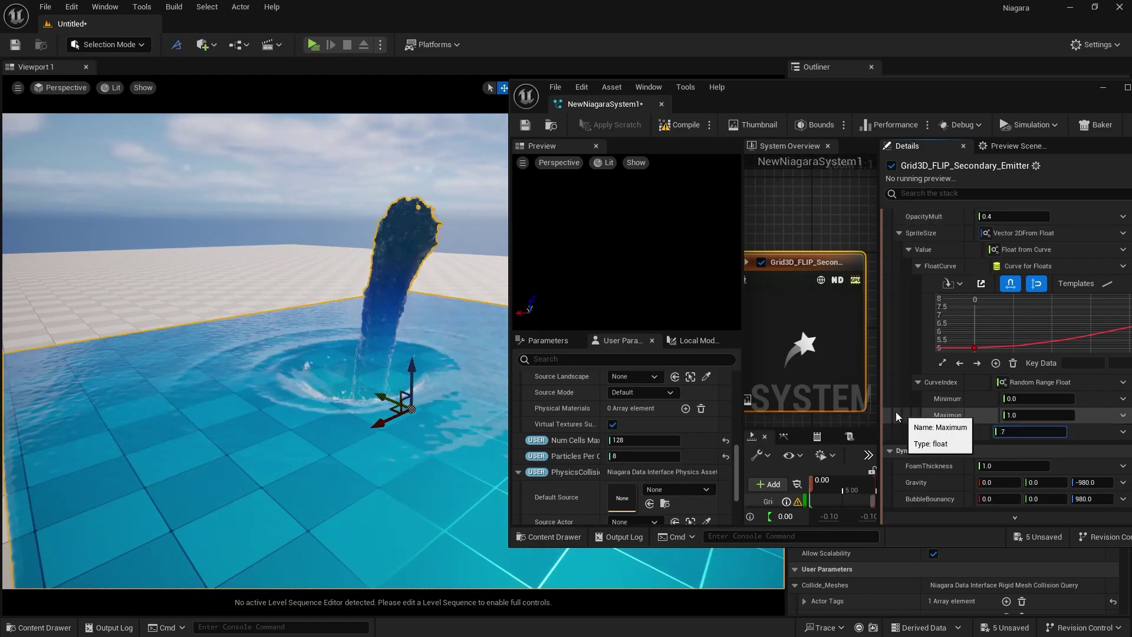
{"action": "right_click_drag", "start_coordinate": [506, 421], "coordinate": [448, 396]}
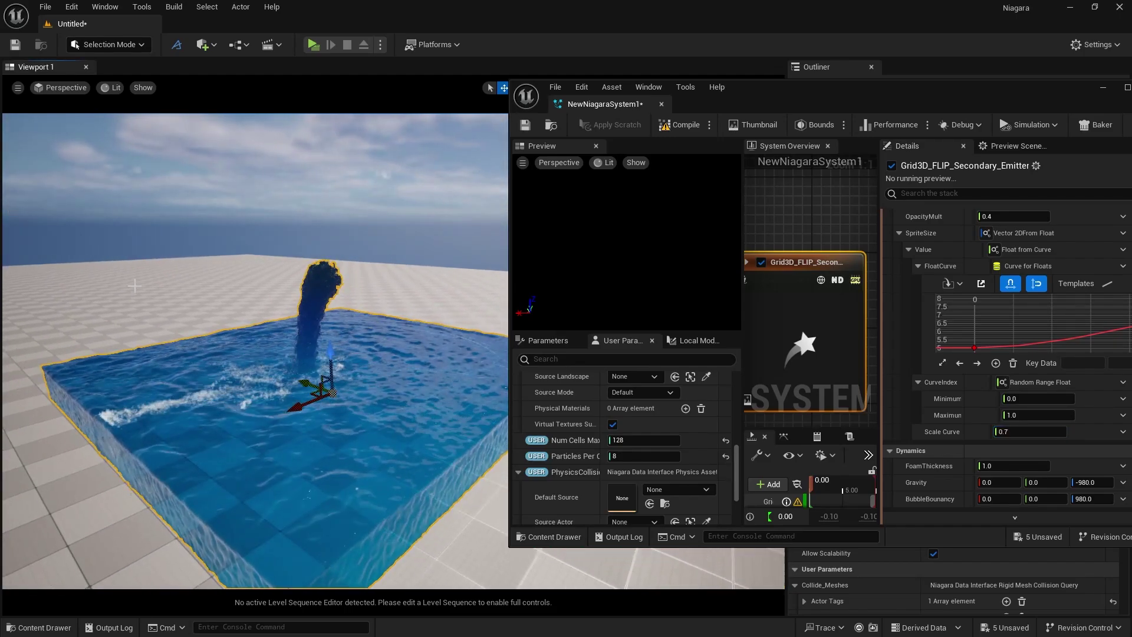
Place a Cone from Quickly Add > Shapes and move it into the pool
{"action": "left_click", "coordinate": [203, 44]}
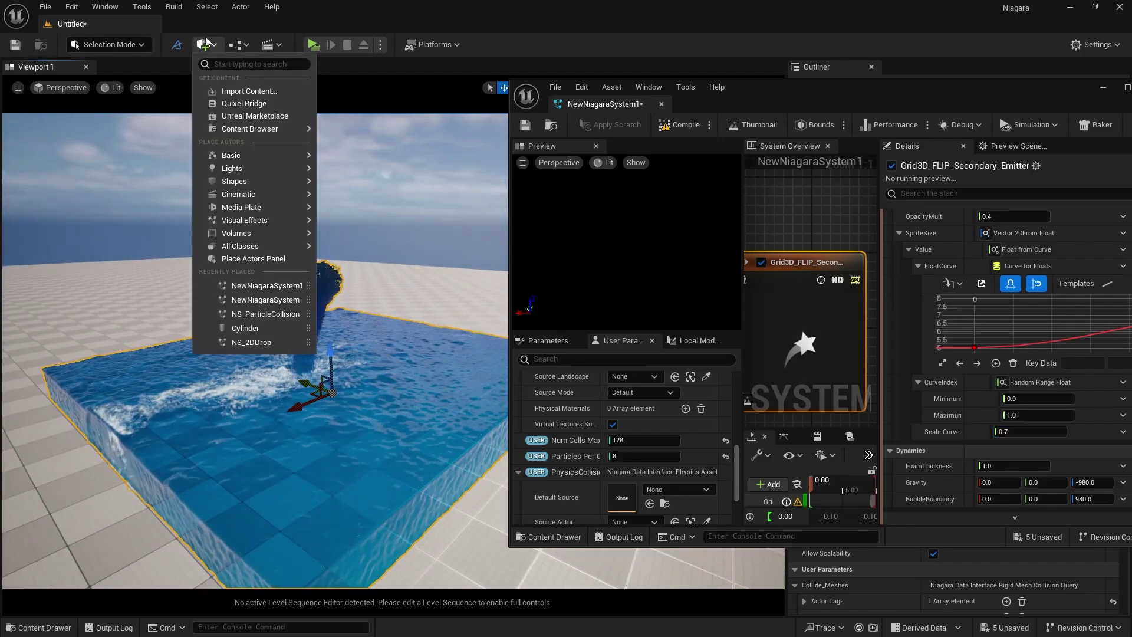
{"action": "mouse_move", "coordinate": [249, 174]}
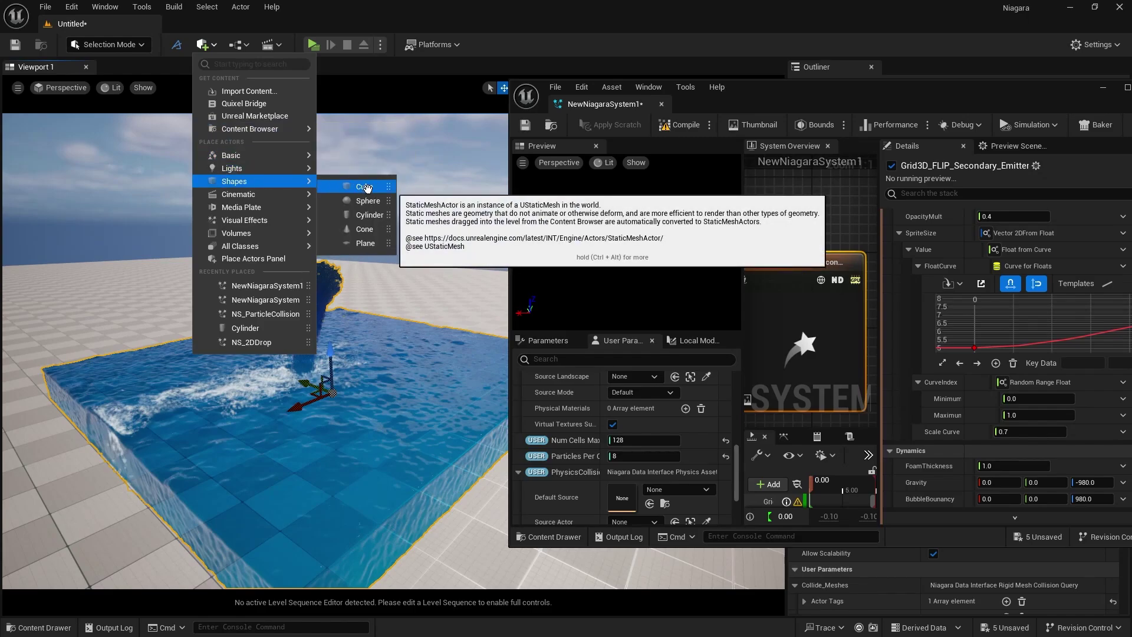
{"action": "left_click", "coordinate": [364, 228]}
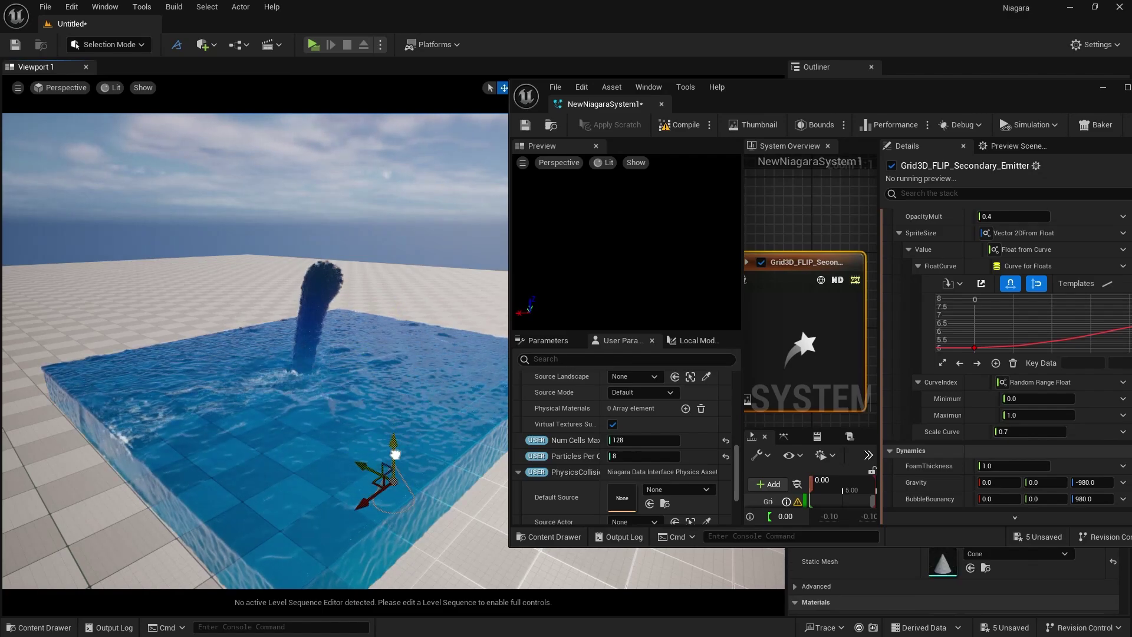
{"action": "left_click_drag", "start_coordinate": [394, 454], "coordinate": [396, 411]}
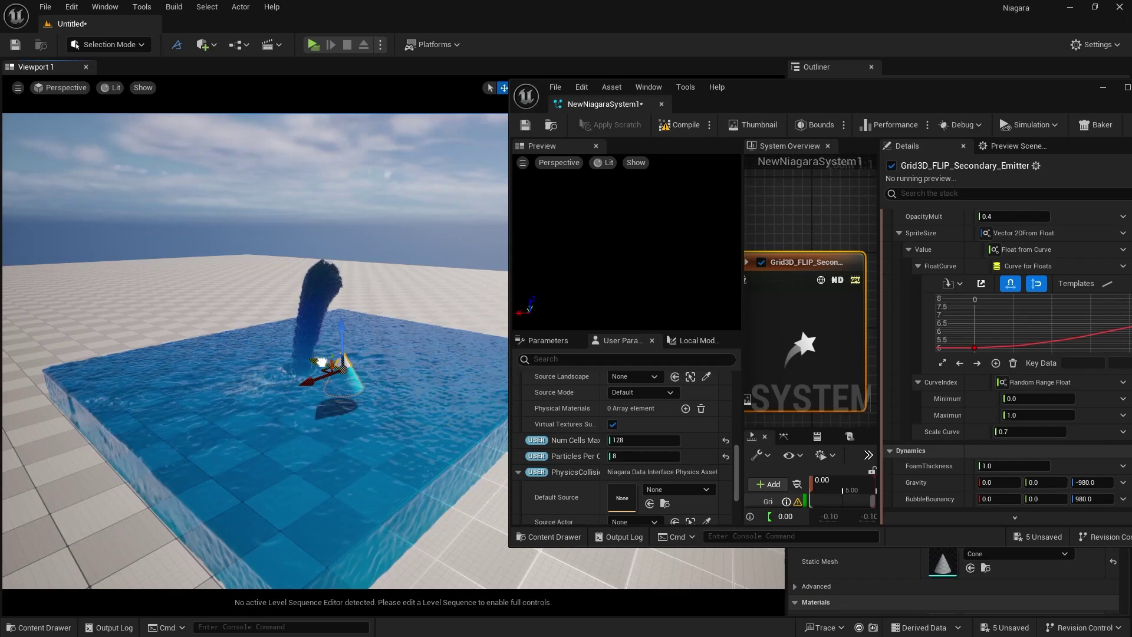
{"action": "left_click_drag", "start_coordinate": [321, 361], "coordinate": [384, 378]}
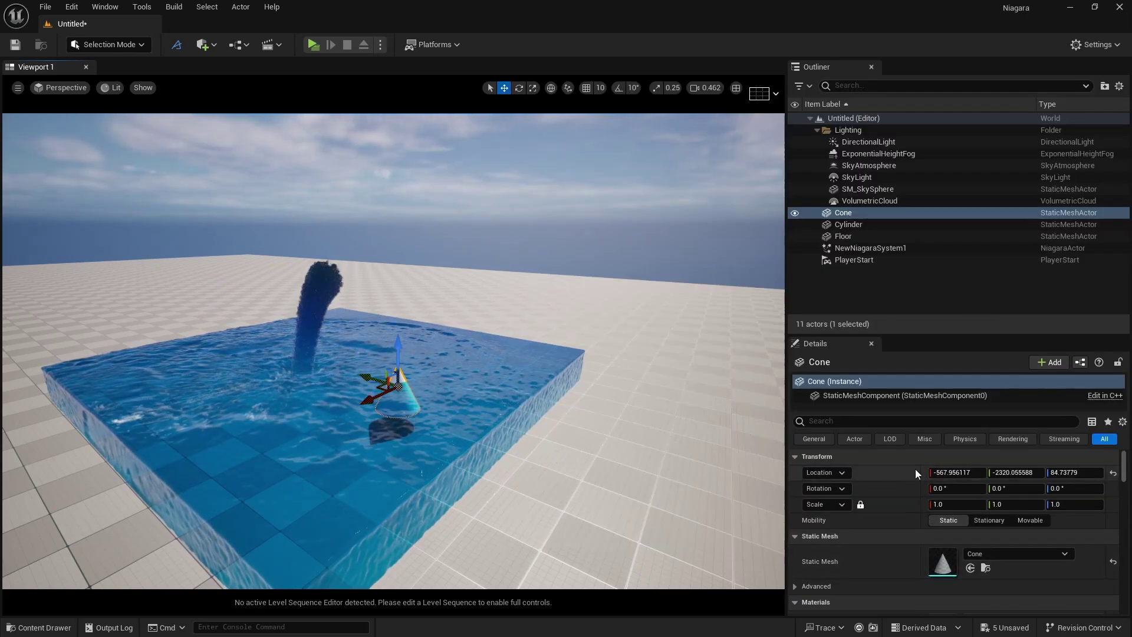
Add the actor tag 'collider' to the cone
{"action": "left_click", "coordinate": [923, 421]}
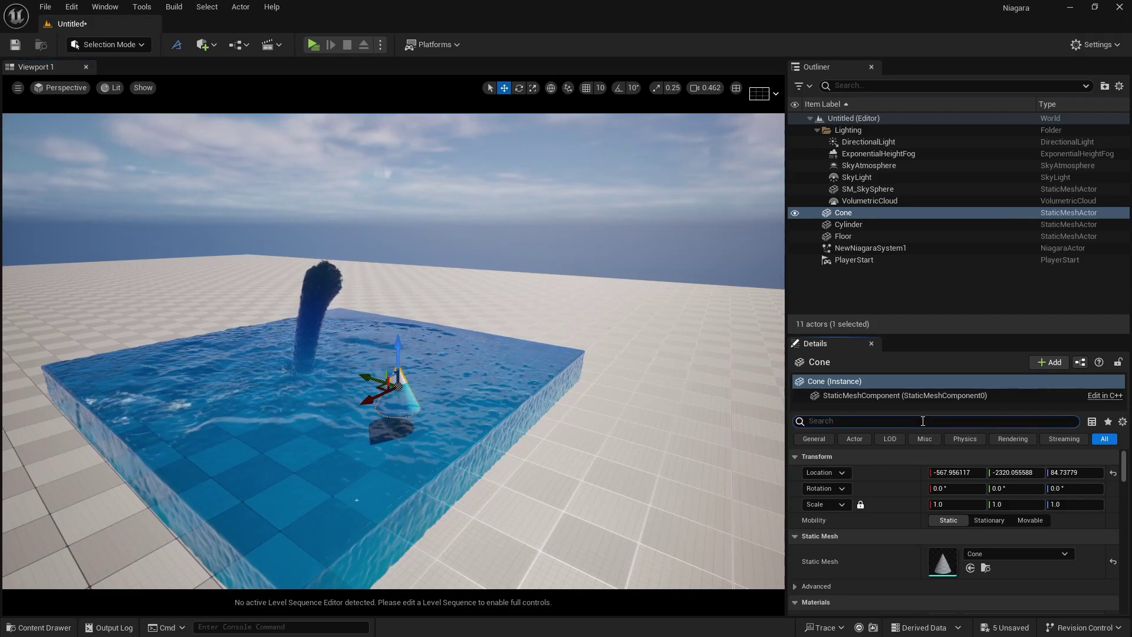
{"action": "type", "text": "tags"}
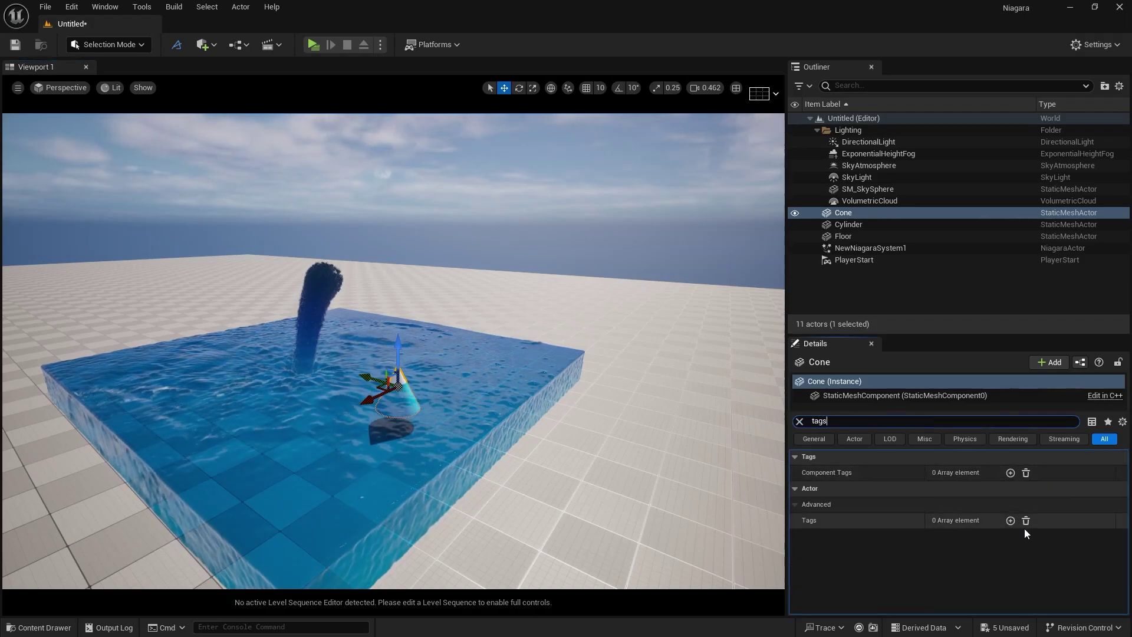
{"action": "left_click", "coordinate": [1010, 521]}
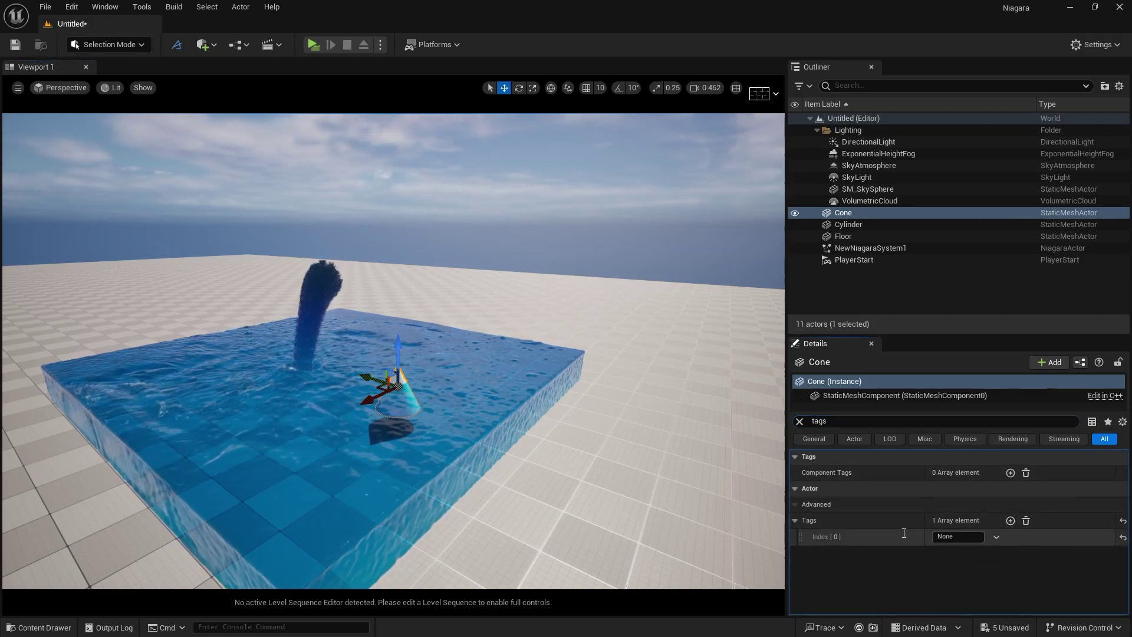
{"action": "key", "text": "Tab"}
{"action": "type", "text": "collider"}
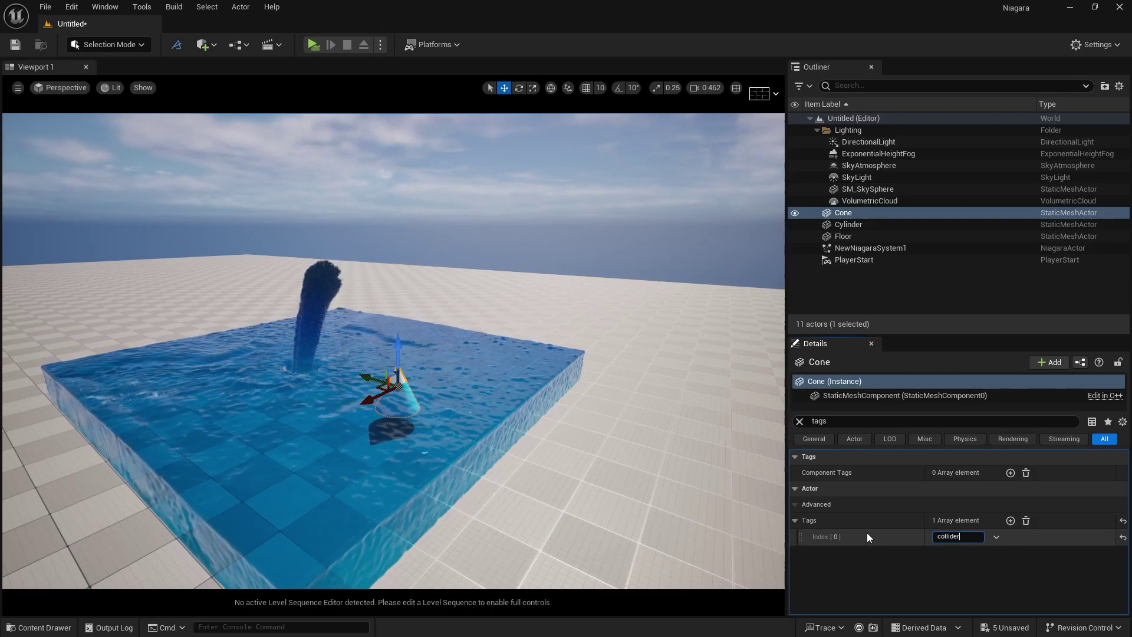
{"action": "key", "text": "Return"}
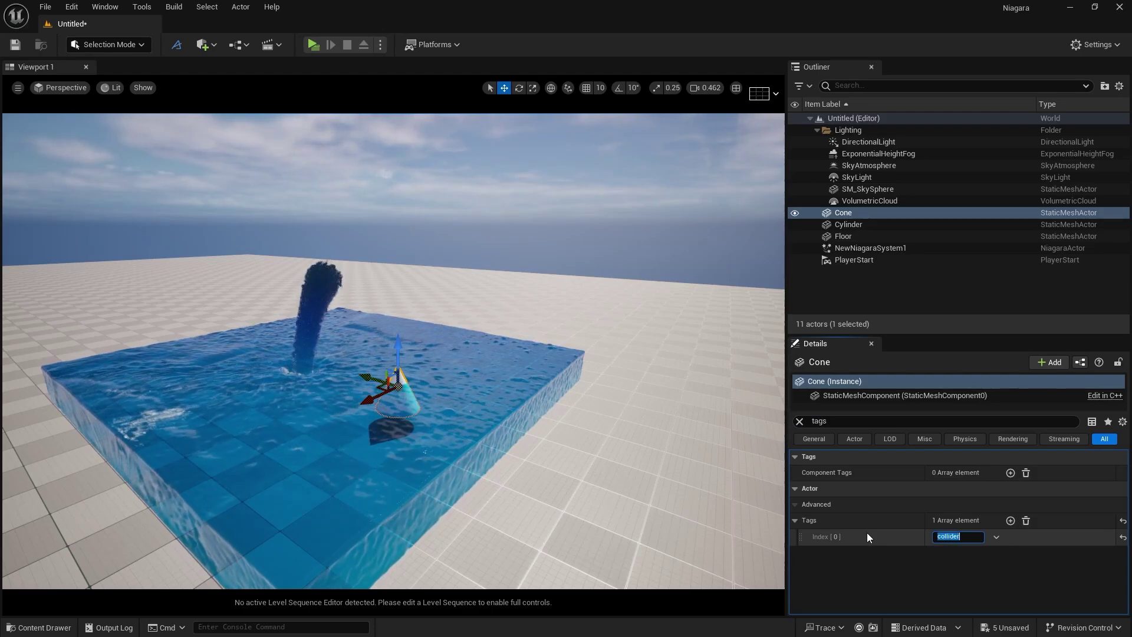
{"action": "left_click", "coordinate": [370, 382]}
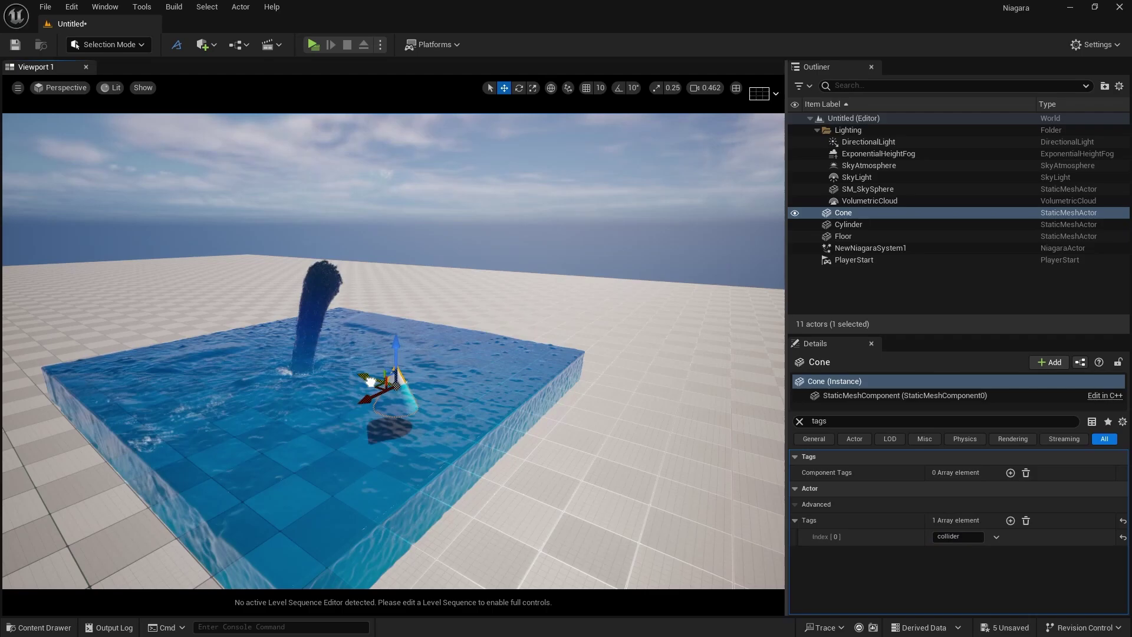
Push the cone through the water, then open NewNiagaraSystem1's Niagara System Asset for editing
{"action": "left_click_drag", "start_coordinate": [342, 374], "coordinate": [391, 381]}
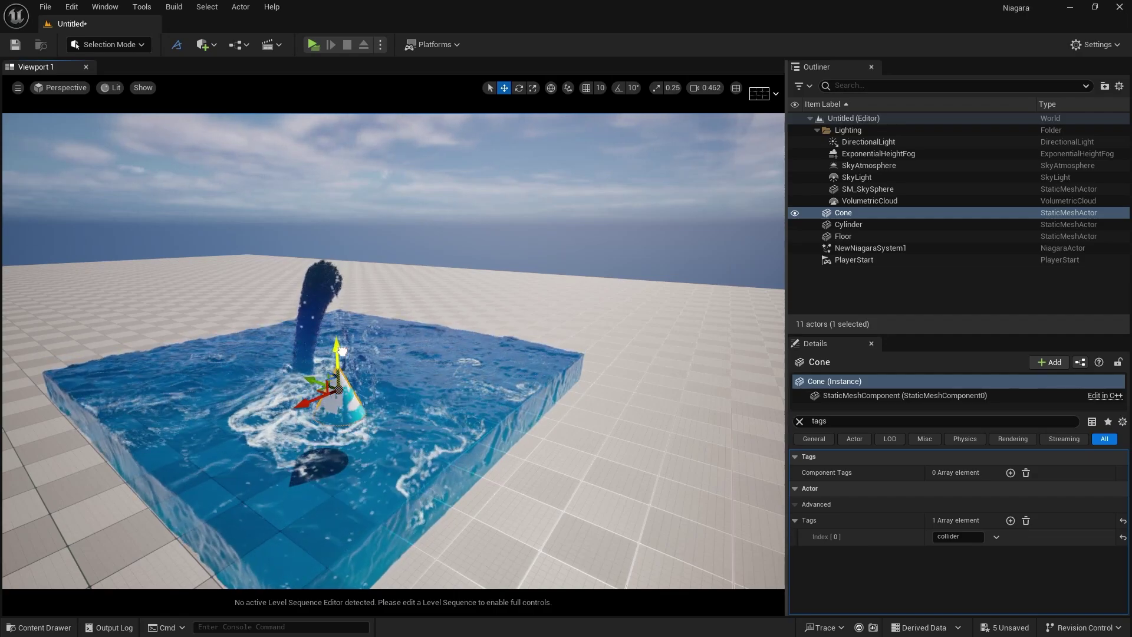
{"action": "left_click_drag", "start_coordinate": [309, 387], "coordinate": [330, 399]}
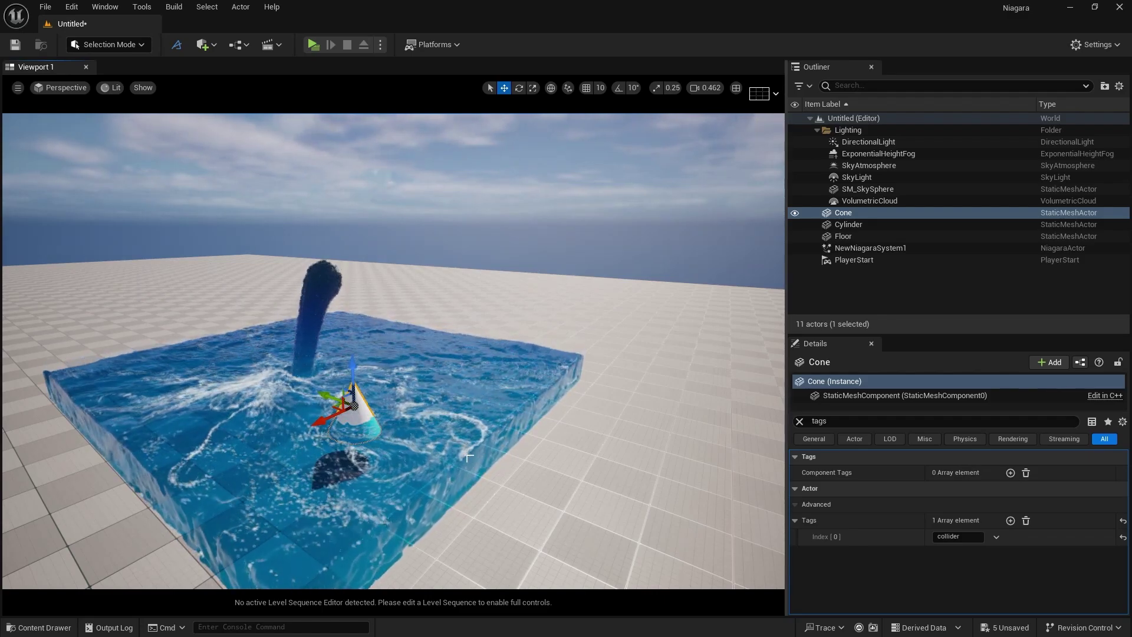
{"action": "left_click", "coordinate": [398, 425]}
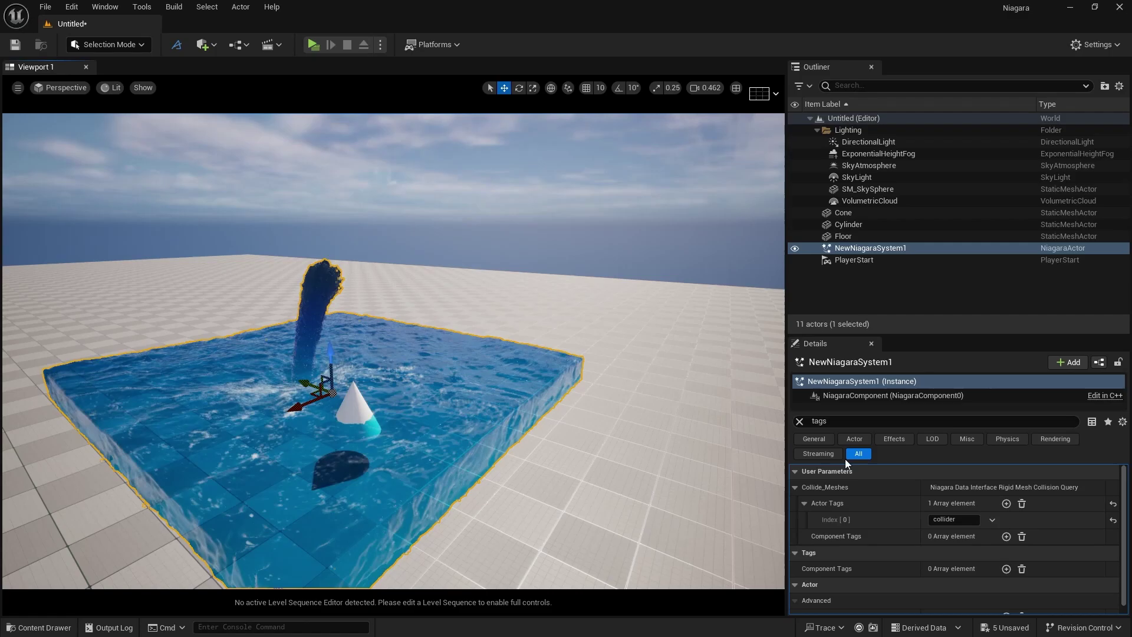
{"action": "left_click", "coordinate": [800, 421]}
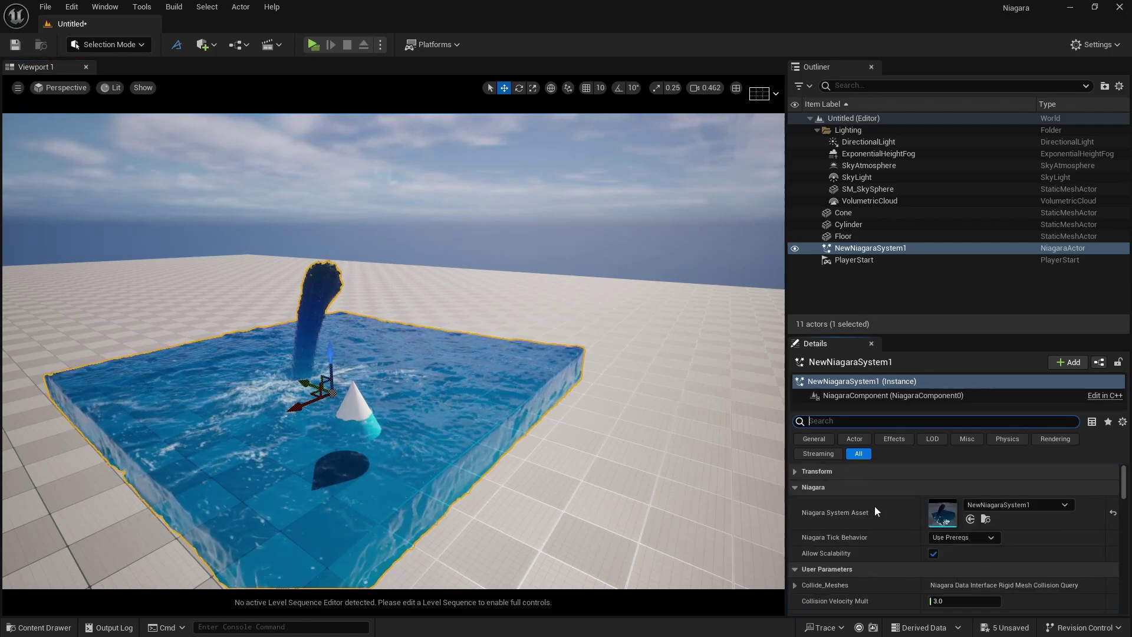
{"action": "double_click", "coordinate": [938, 511]}
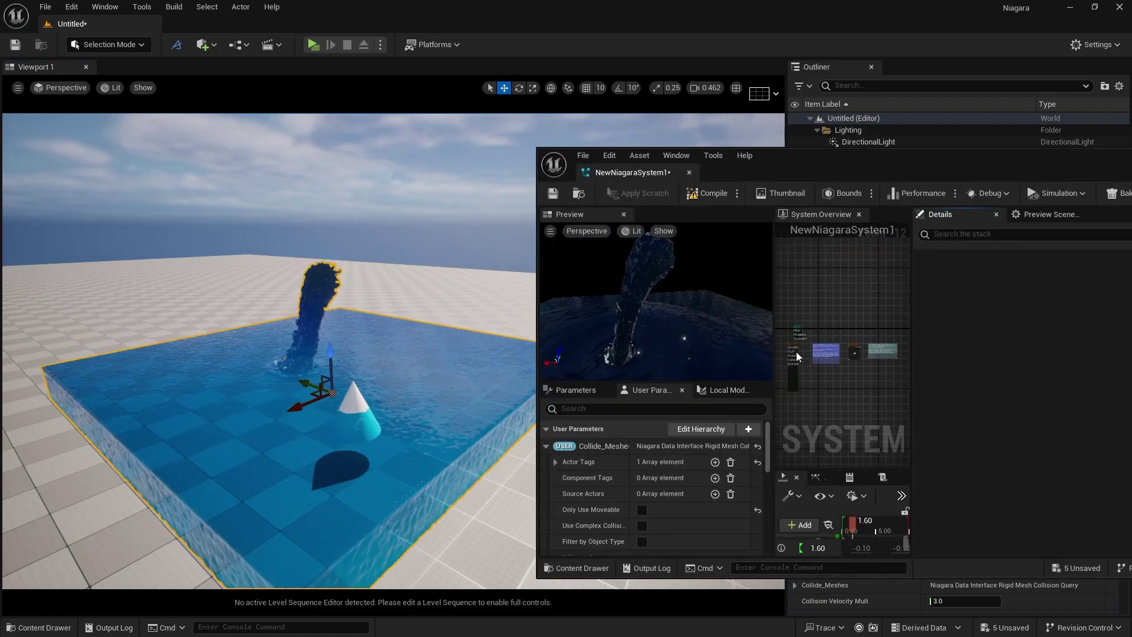
Set the FLIP emitter's Collision Velocity Mult to 1.0
{"action": "left_click", "coordinate": [791, 344]}
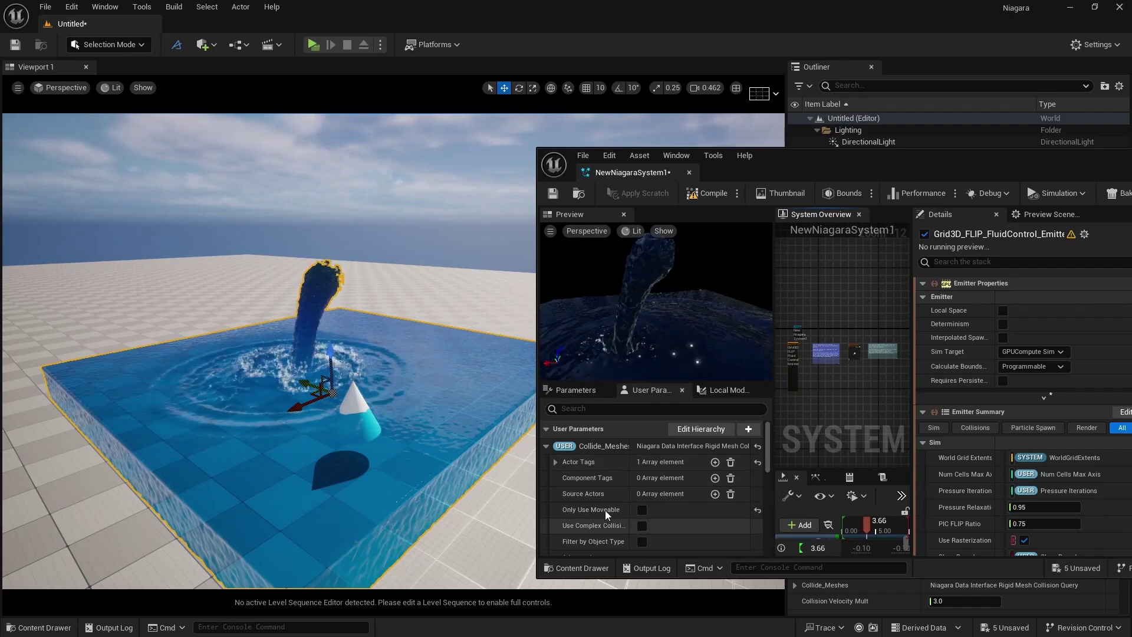
{"action": "scroll", "coordinate": [605, 511], "scroll_direction": "down", "scroll_amount": 5}
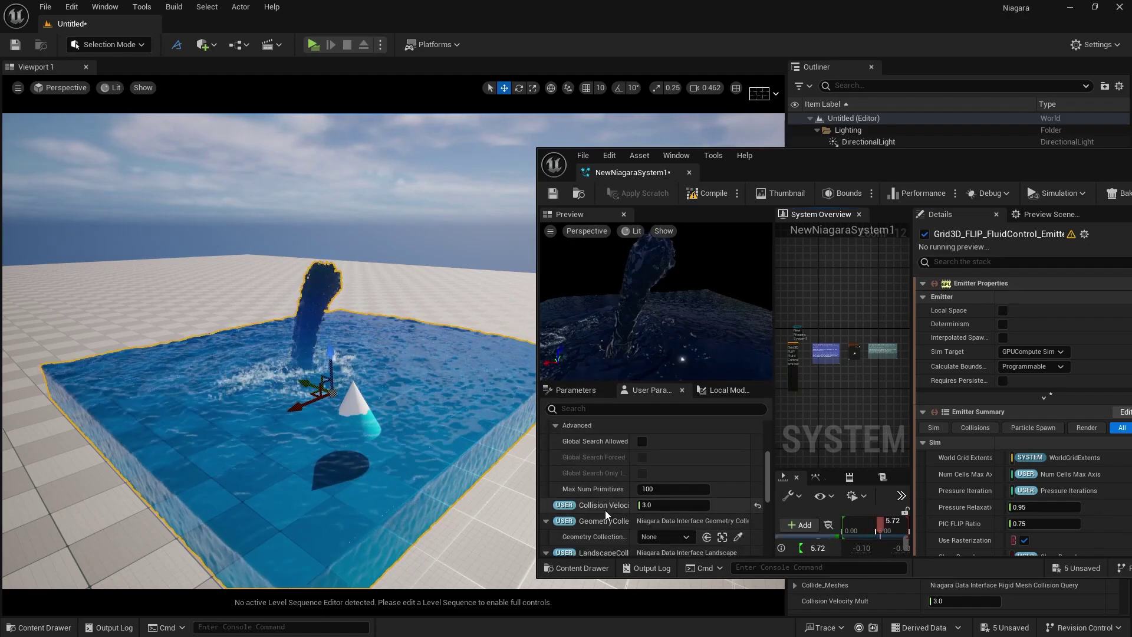
{"action": "scroll", "coordinate": [605, 510], "scroll_direction": "down", "scroll_amount": 2}
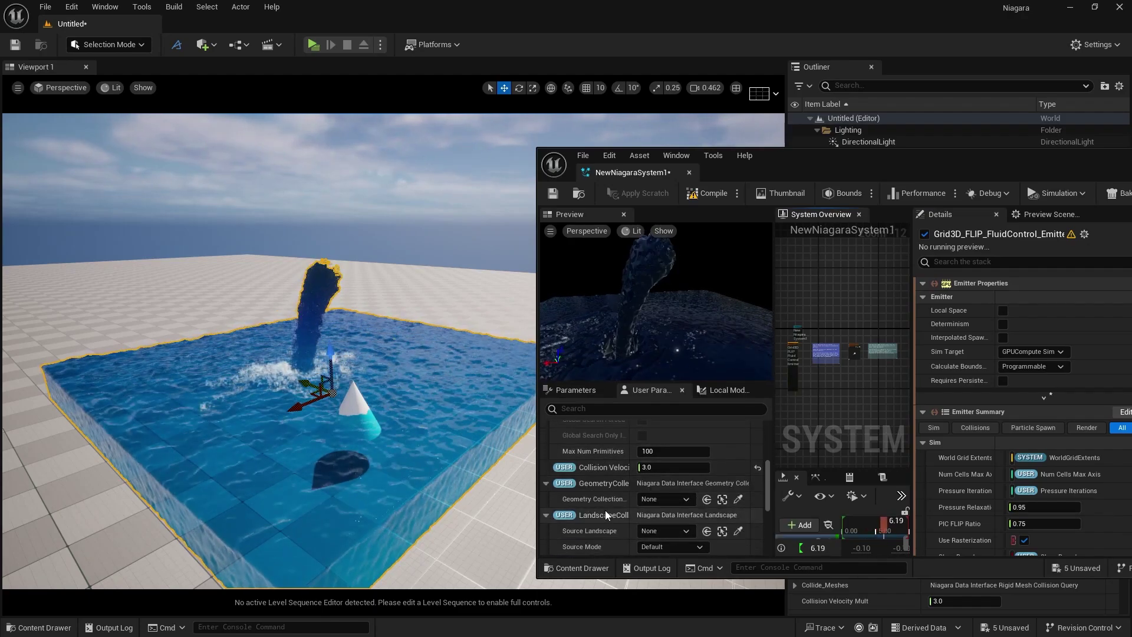
{"action": "left_click", "coordinate": [654, 468]}
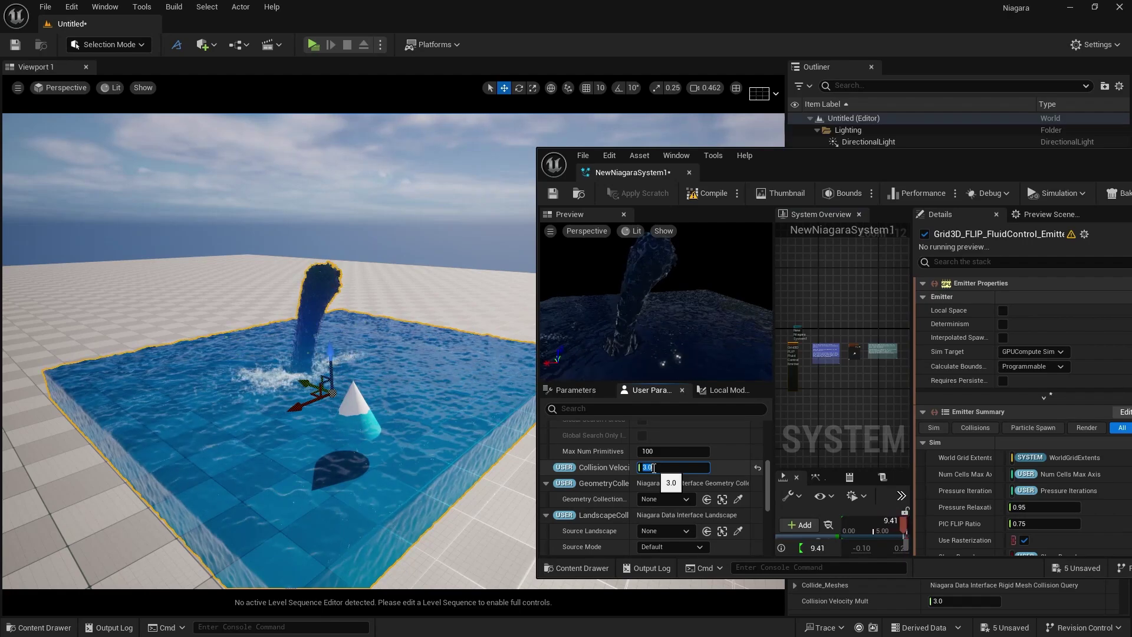
{"action": "type", "text": "1"}
{"action": "key", "text": "Return"}
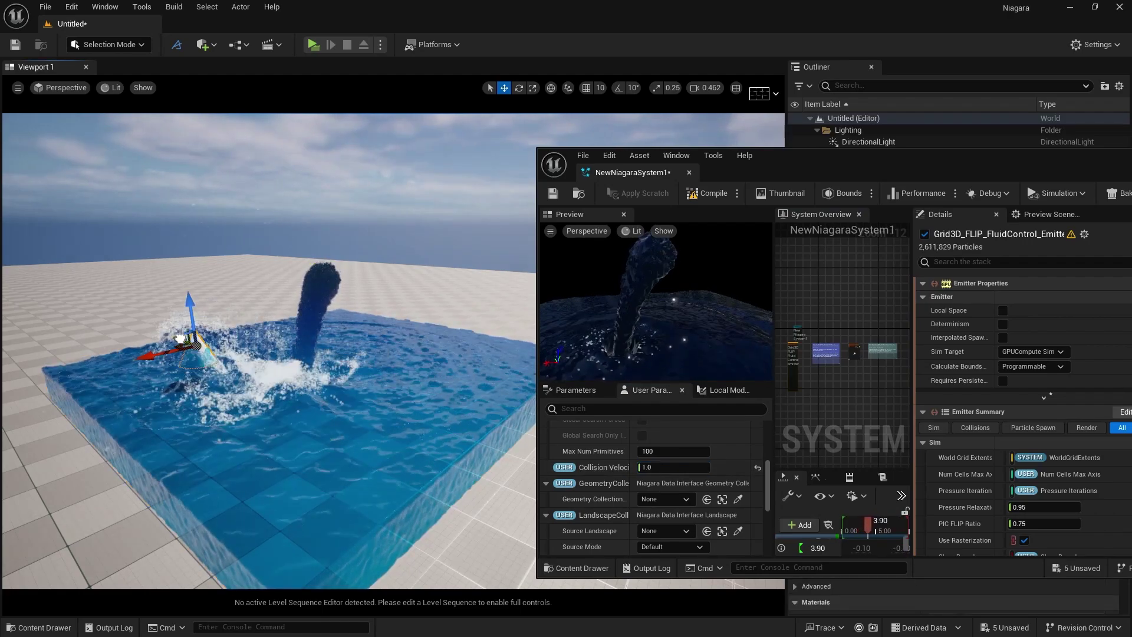
Move the cone mid-pool, set Collision Velocity Mult to 0.3, save and close the editor
{"action": "left_click_drag", "start_coordinate": [180, 339], "coordinate": [328, 394]}
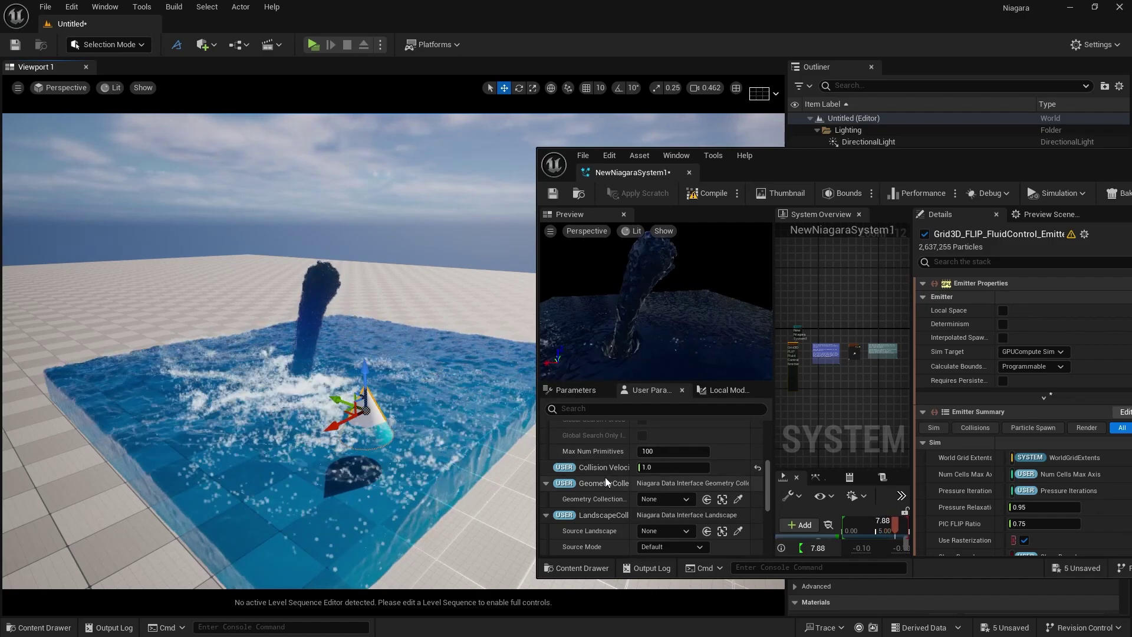
{"action": "left_click", "coordinate": [659, 466]}
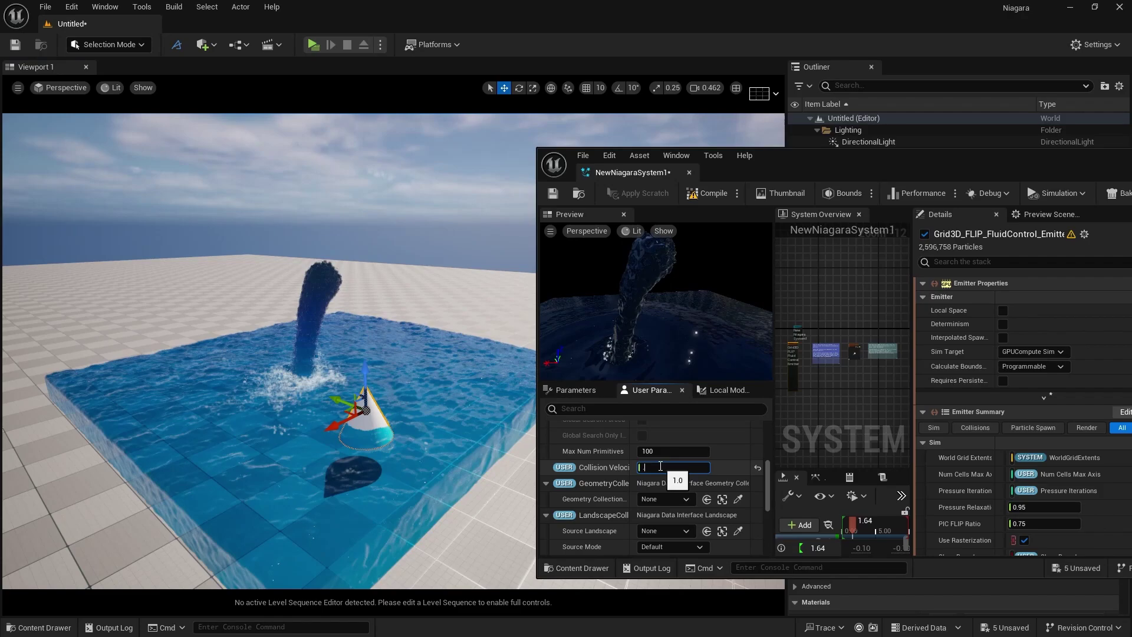
{"action": "type", "text": "0.3"}
{"action": "key", "text": "Return"}
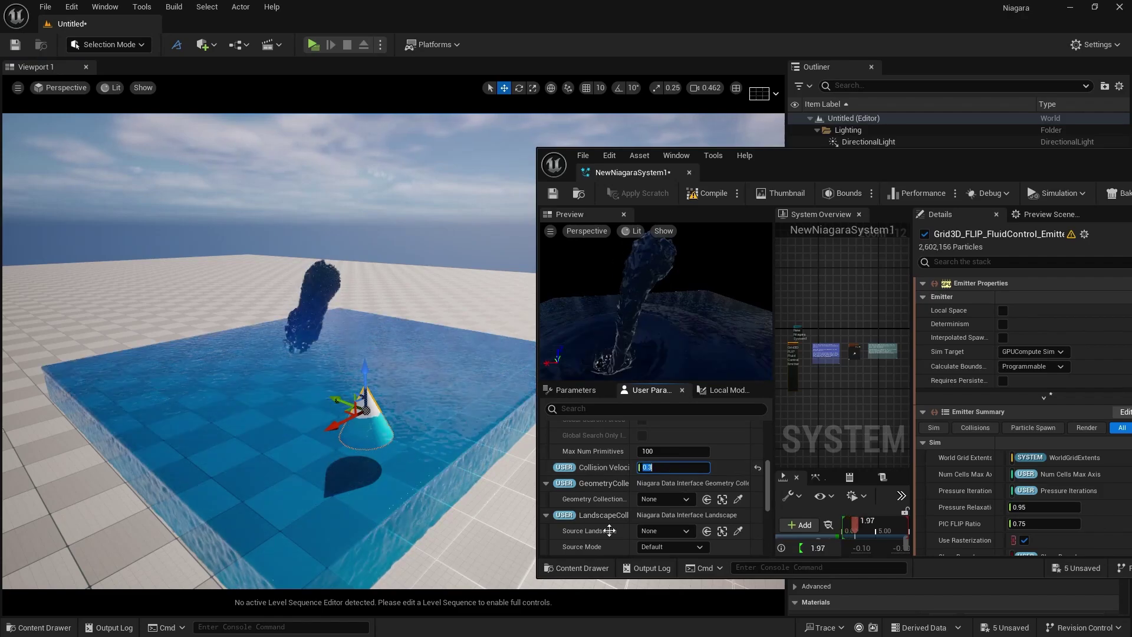
{"action": "left_click", "coordinate": [553, 193]}
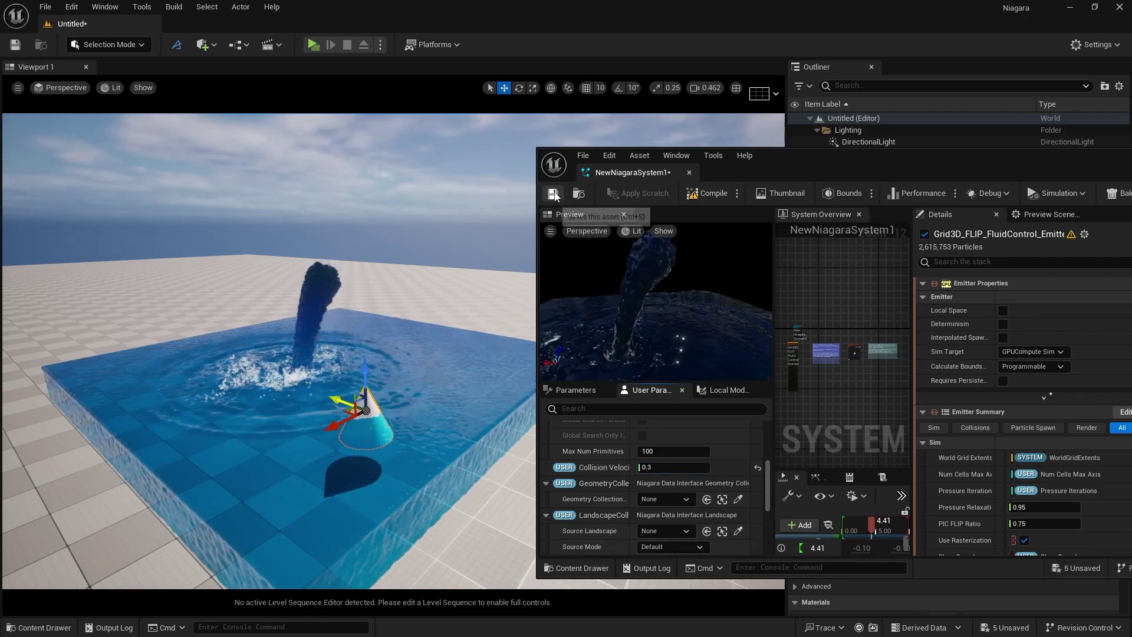
{"action": "left_click", "coordinate": [688, 173]}
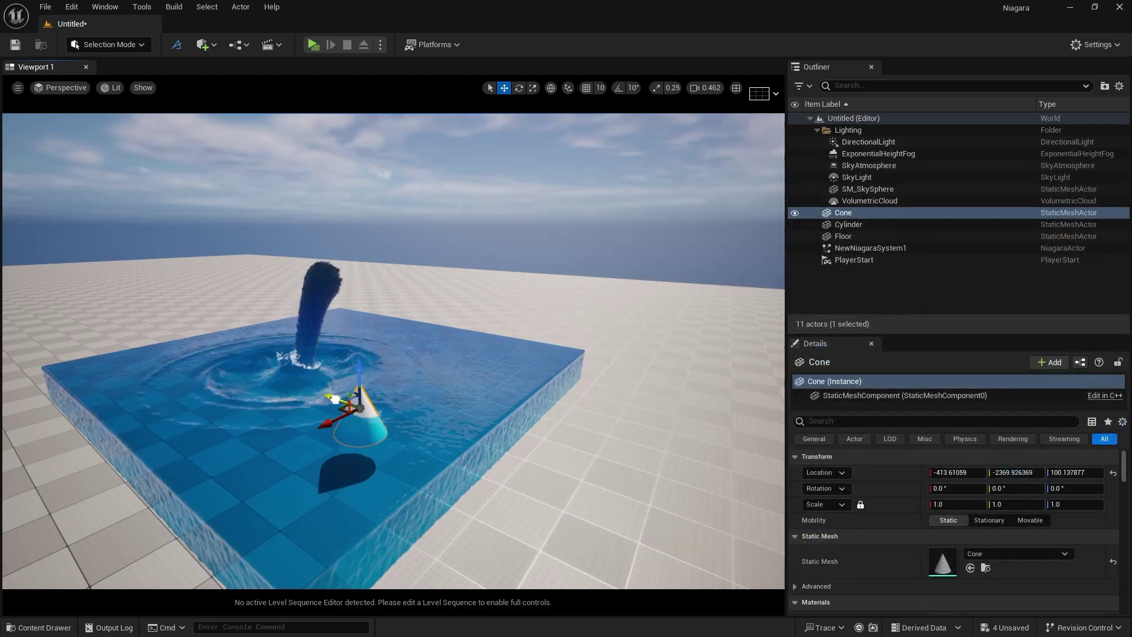
Drag the cone across the pool to splash it, then switch to immersive viewport with F11
{"action": "left_click_drag", "start_coordinate": [334, 399], "coordinate": [265, 440]}
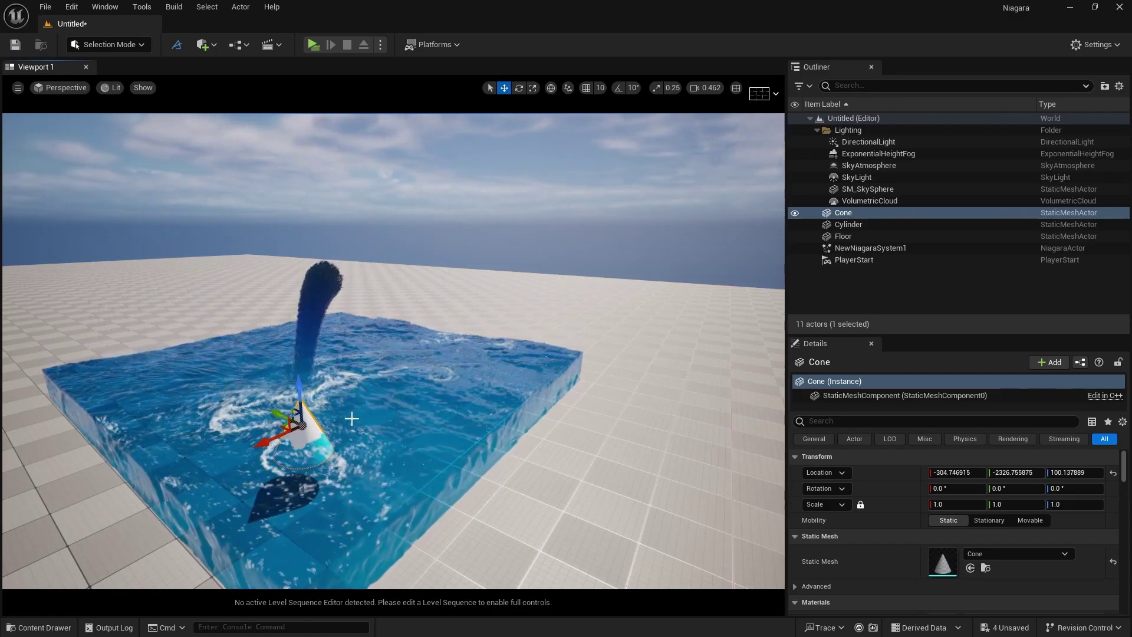
{"action": "key", "text": "F11"}
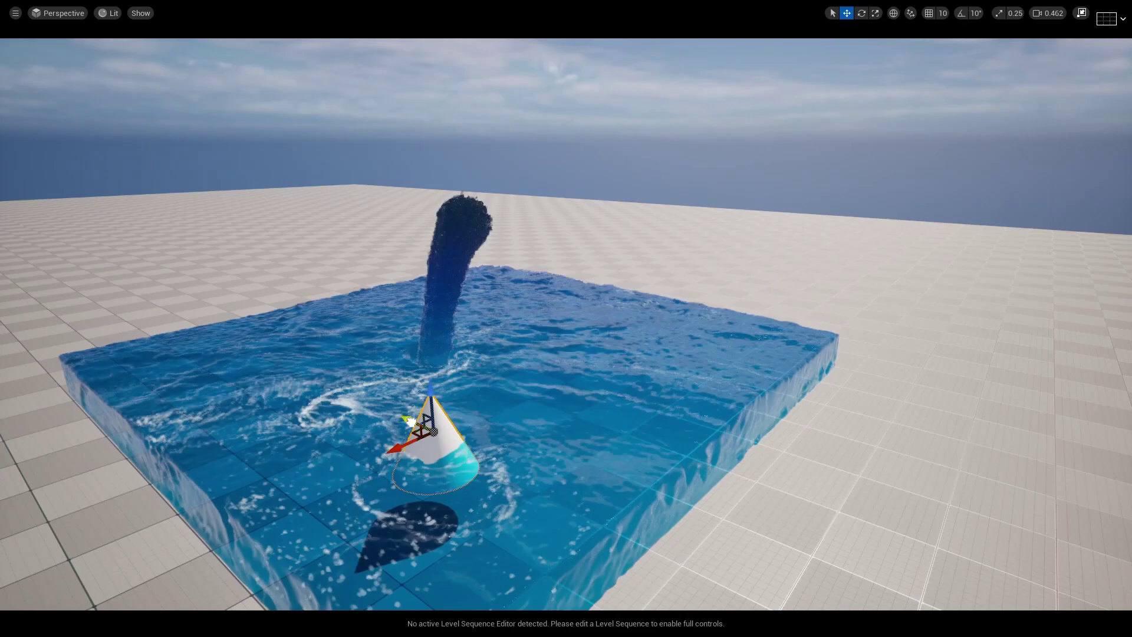
Move the cone to the pool's left edge and tip it onto its side
{"action": "left_click_drag", "start_coordinate": [409, 420], "coordinate": [213, 354]}
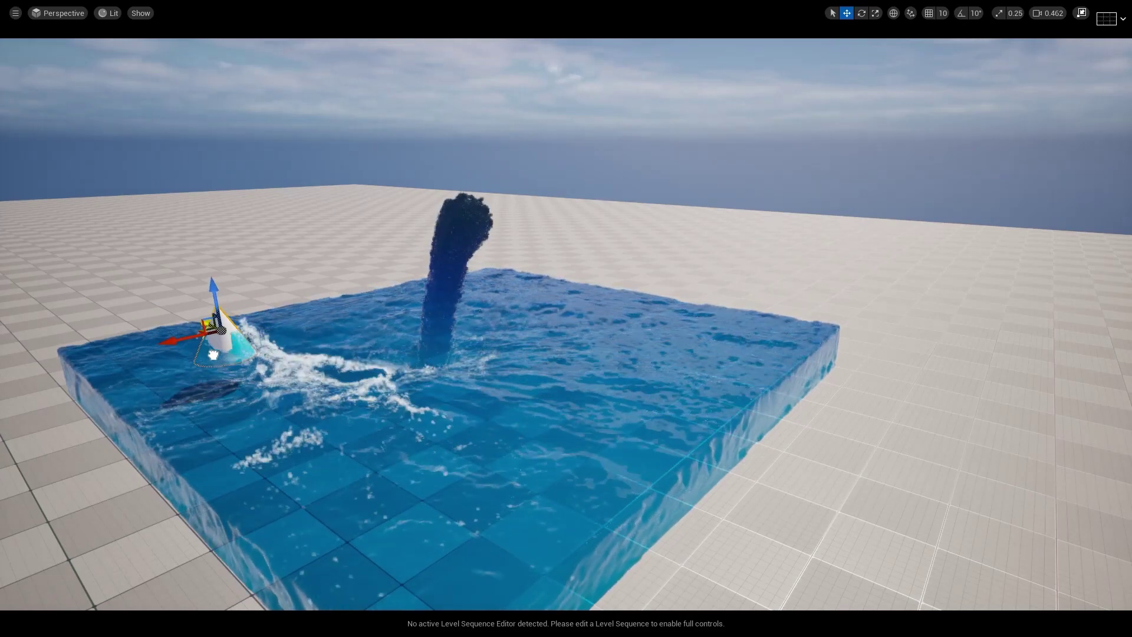
{"action": "key", "text": "e"}
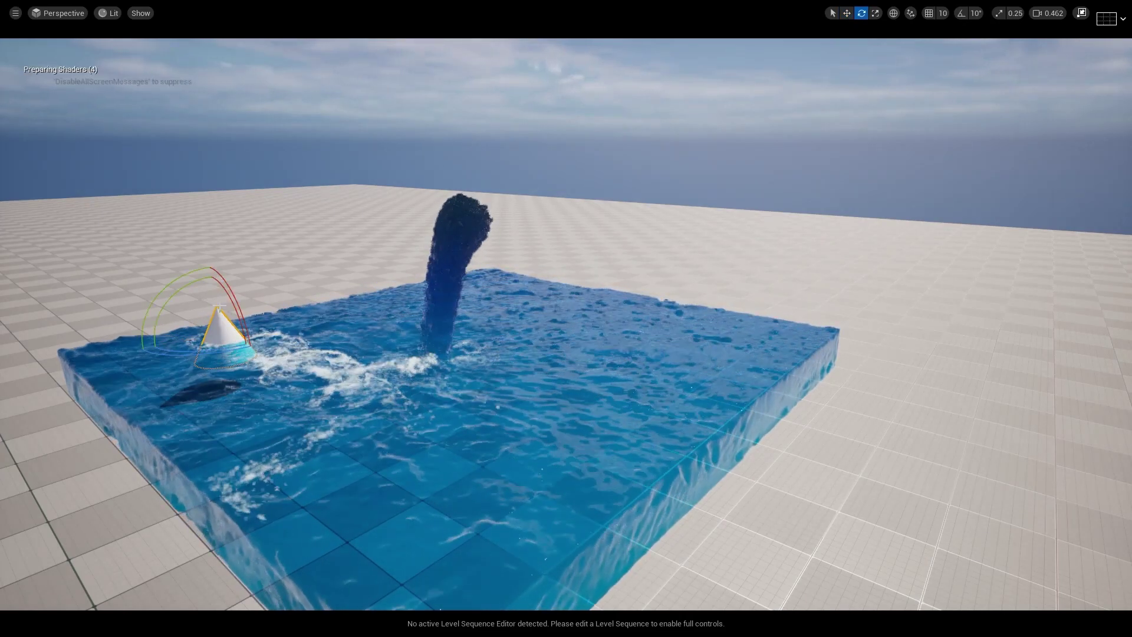
{"action": "left_click_drag", "start_coordinate": [231, 294], "coordinate": [249, 338]}
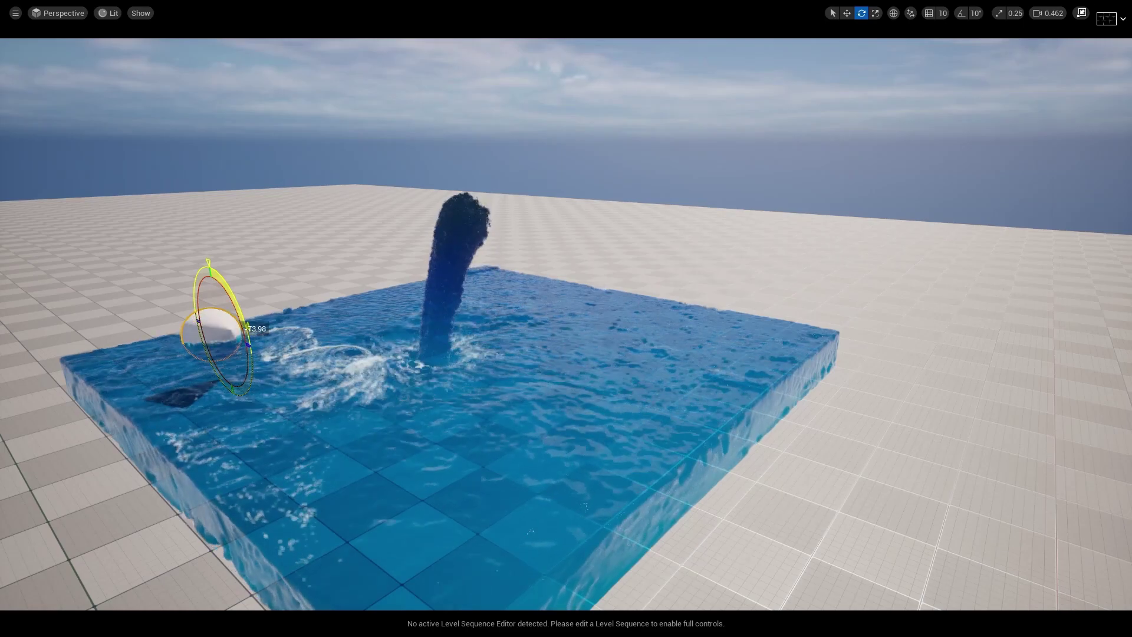
{"action": "key", "text": "w"}
{"action": "mouse_move", "coordinate": [249, 338]}
{"action": "right_mouse_down"}
{"action": "mouse_move", "coordinate": [330, 331]}
{"action": "mouse_move", "coordinate": [260, 342]}
{"action": "mouse_move", "coordinate": [240, 321]}
{"action": "right_mouse_up"}
Slide the cone near the jet, turn it slightly, and settle it at the water surface
{"action": "left_click_drag", "start_coordinate": [172, 337], "coordinate": [409, 333]}
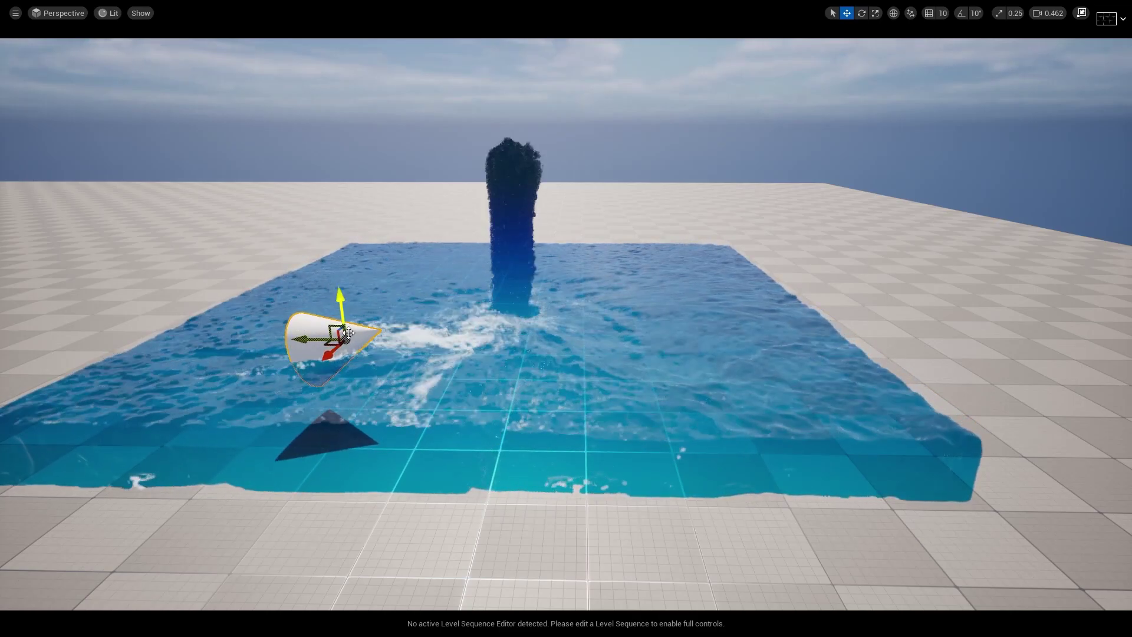
{"action": "key", "text": "e"}
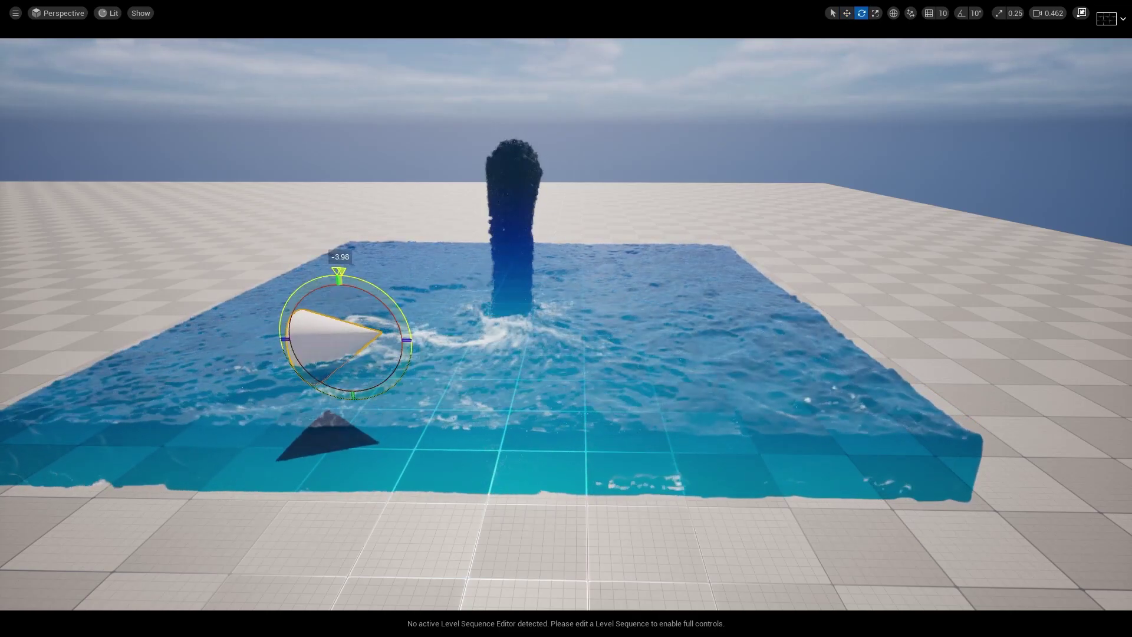
{"action": "left_click_drag", "start_coordinate": [339, 275], "coordinate": [357, 277]}
{"action": "key", "text": "w"}
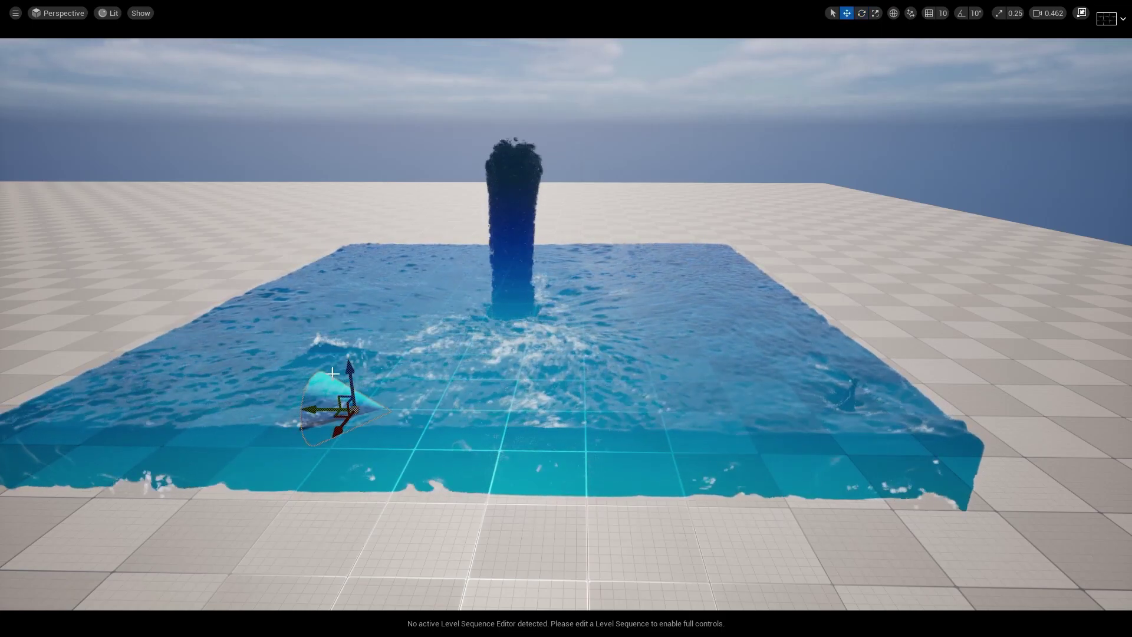
{"action": "left_click_drag", "start_coordinate": [352, 245], "coordinate": [347, 209]}
{"action": "mouse_move", "coordinate": [354, 319]}
{"action": "left_mouse_down"}
{"action": "mouse_move", "coordinate": [359, 176]}
{"action": "mouse_move", "coordinate": [366, 321]}
{"action": "left_mouse_up"}
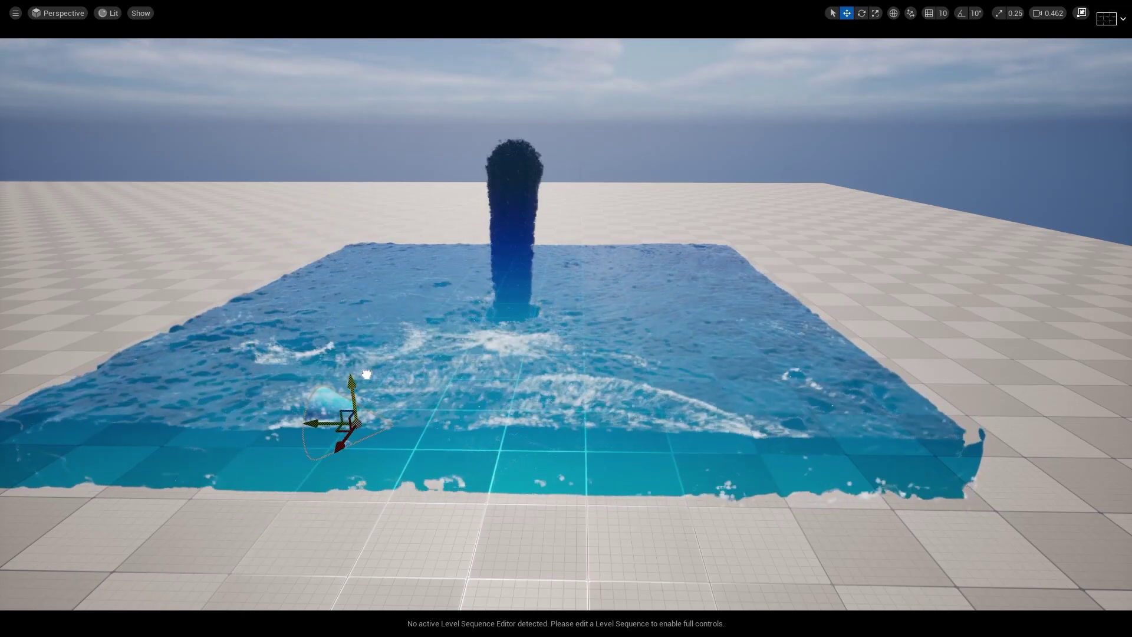
{"action": "left_click_drag", "start_coordinate": [366, 374], "coordinate": [394, 168]}
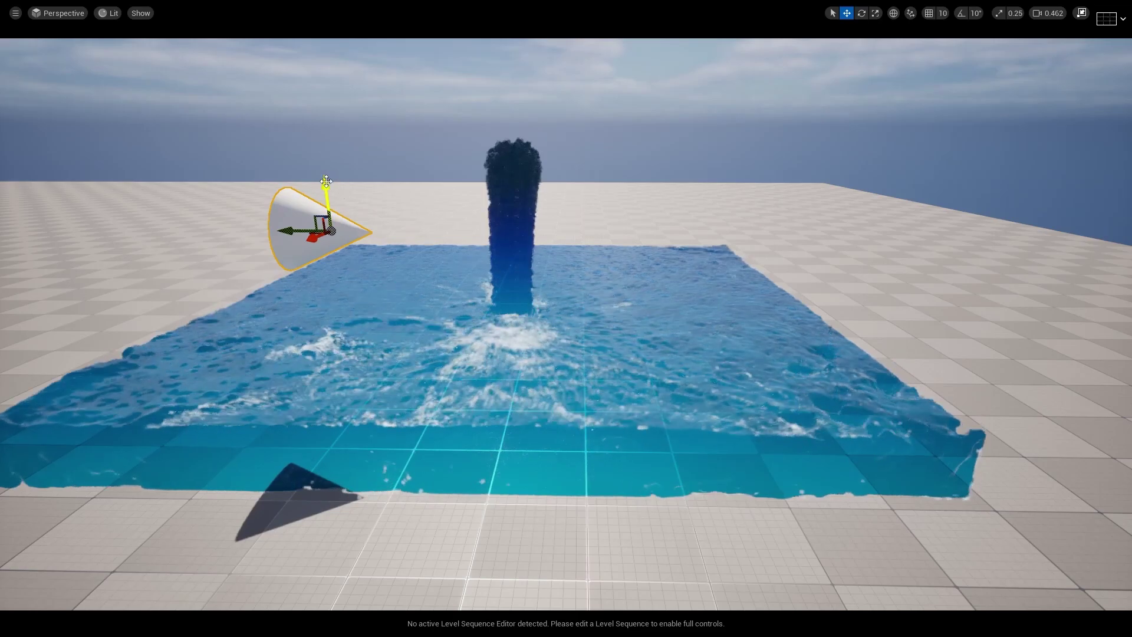
{"action": "left_click_drag", "start_coordinate": [326, 188], "coordinate": [322, 280]}
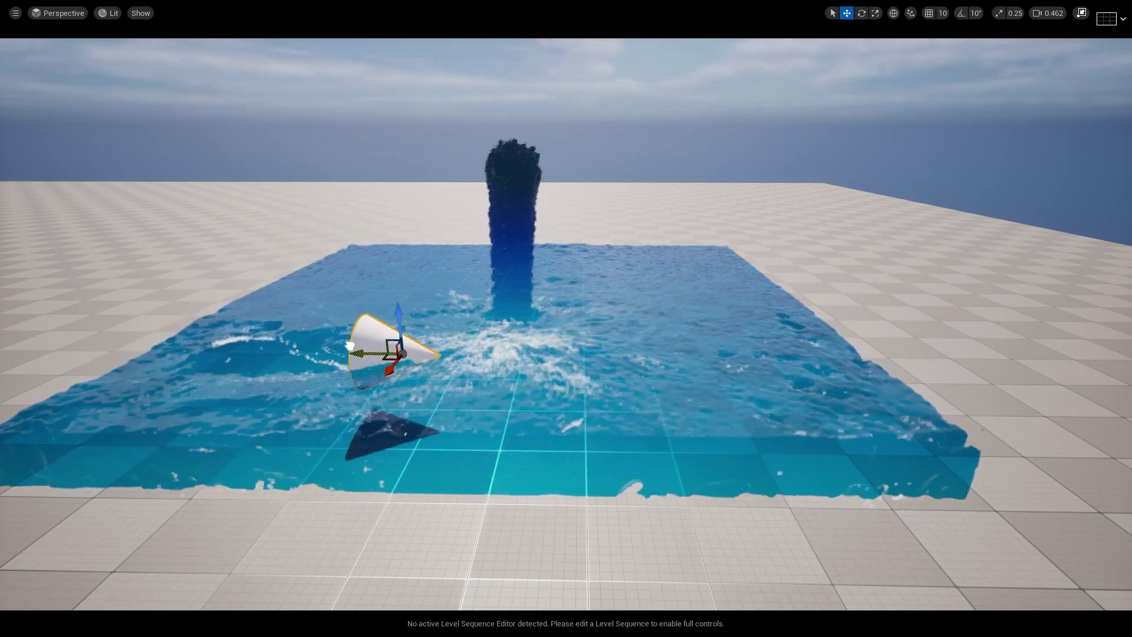
{"action": "right_click_drag", "start_coordinate": [440, 299], "coordinate": [441, 299]}
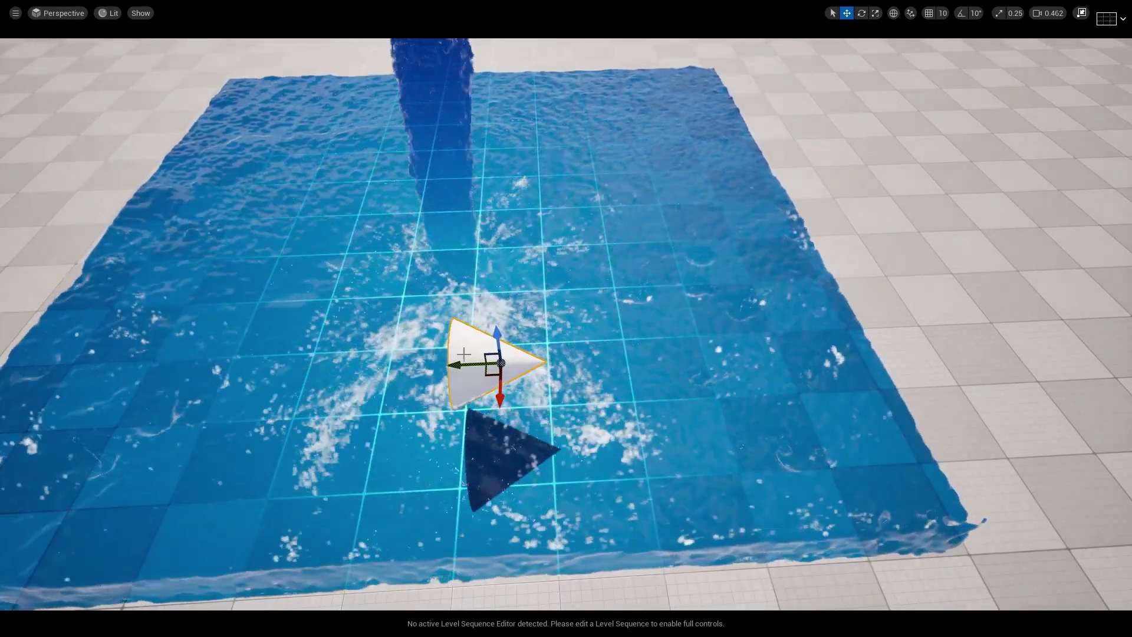
Drag the tipped Cone left and right through the pool to churn white foam beside the jet
{"action": "left_click_drag", "start_coordinate": [459, 365], "coordinate": [87, 343]}
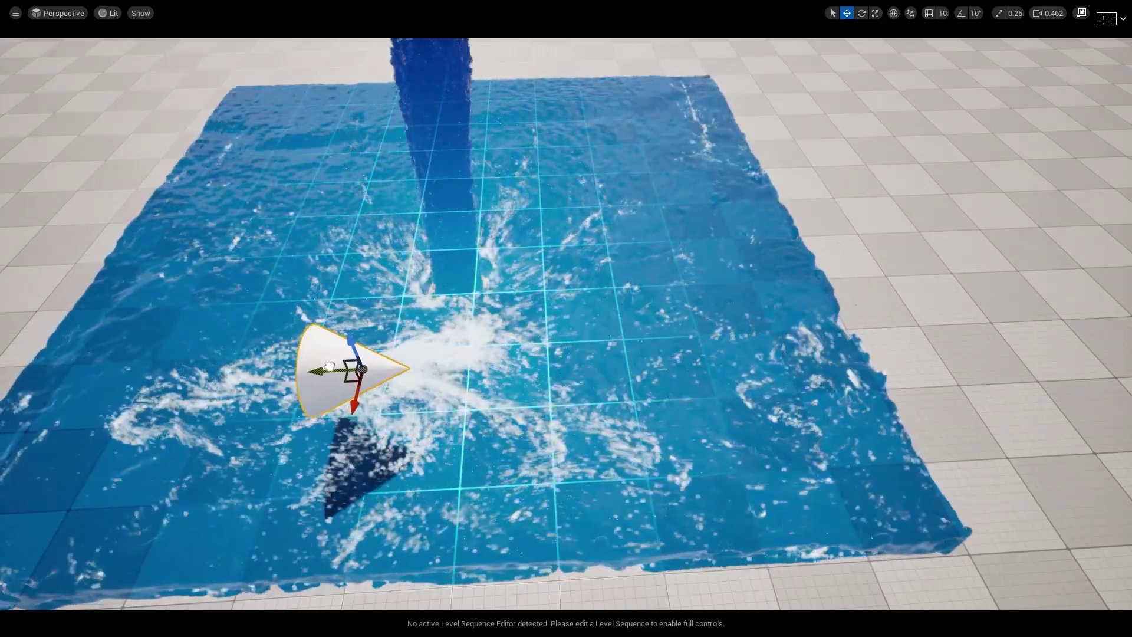
{"action": "left_click_drag", "start_coordinate": [619, 366], "coordinate": [226, 370]}
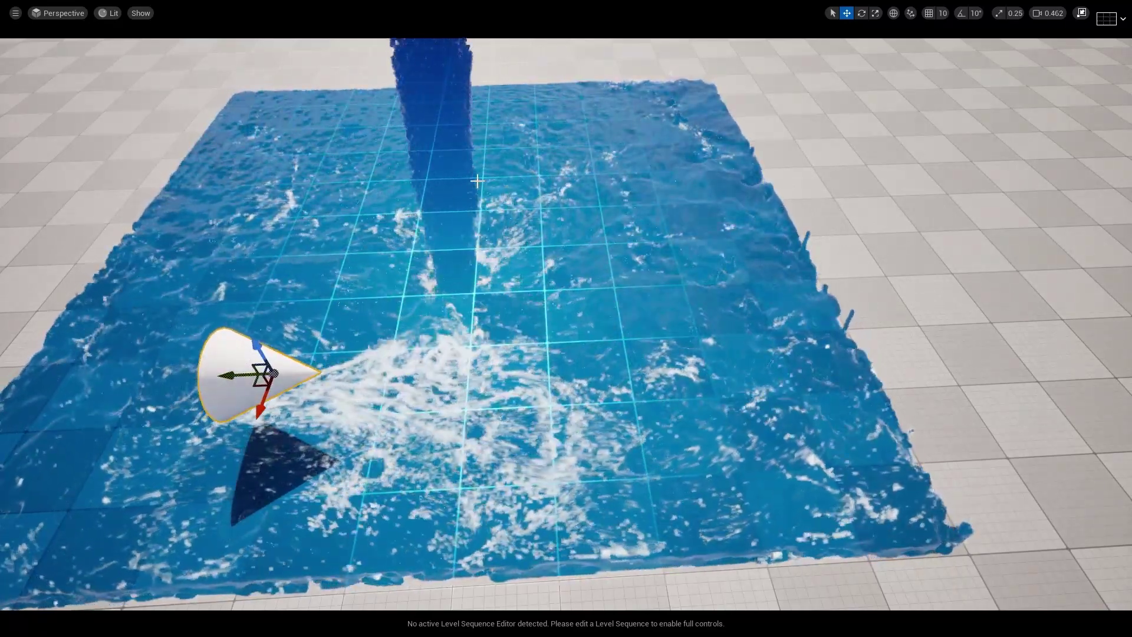
{"action": "right_click_drag", "start_coordinate": [478, 180], "coordinate": [478, 159]}
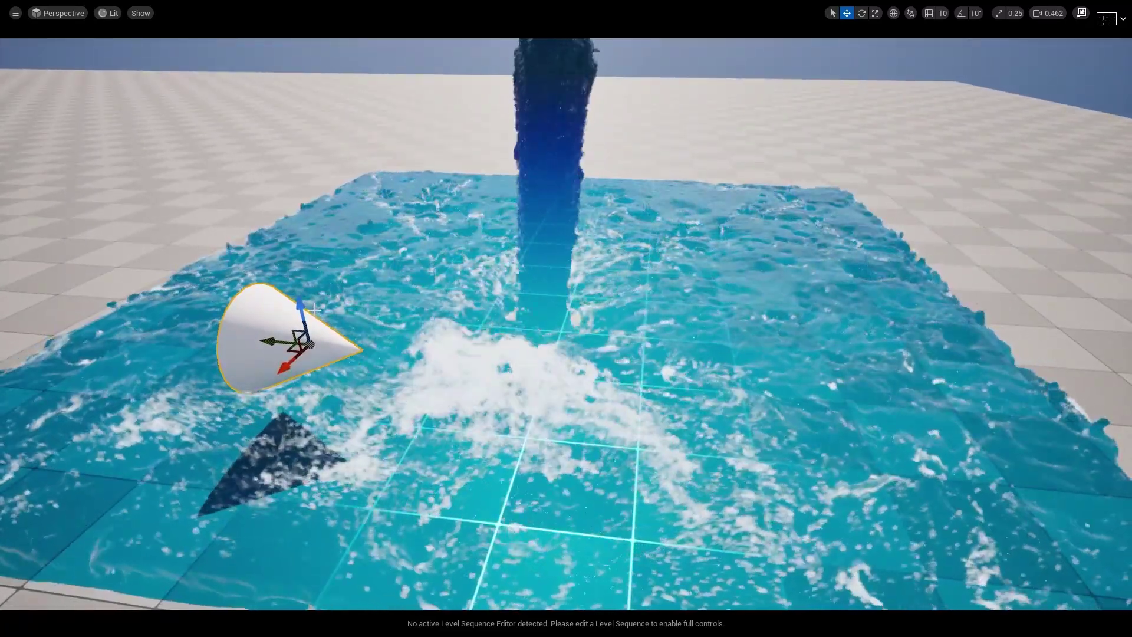